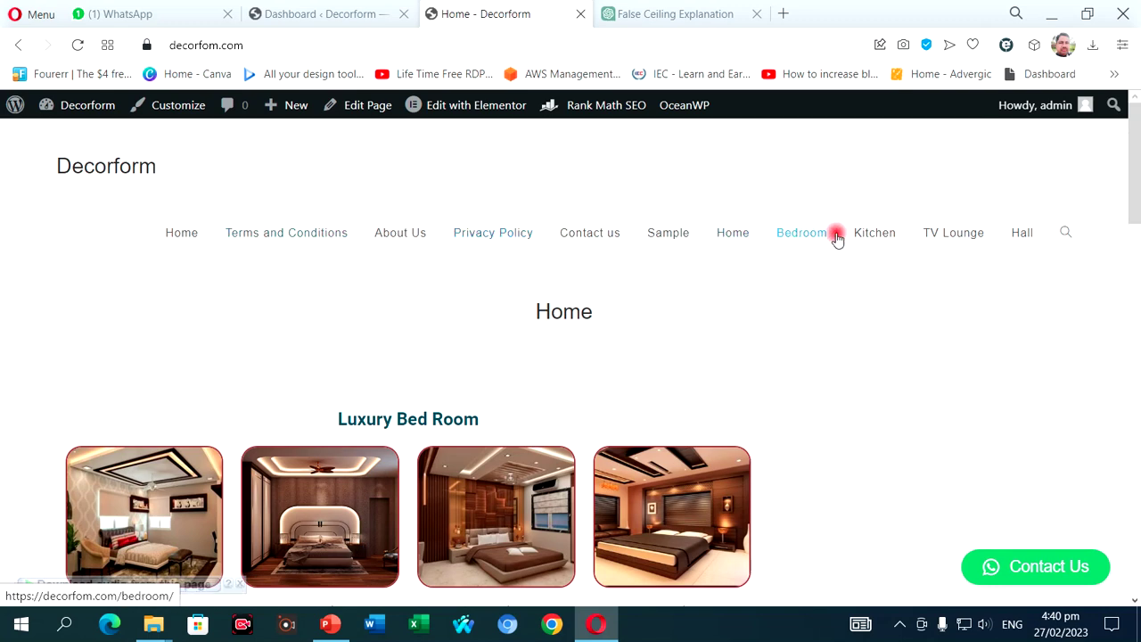
# Open the site's Bedroom page and look through its sample images down to the footer
pyautogui.click(796, 239)
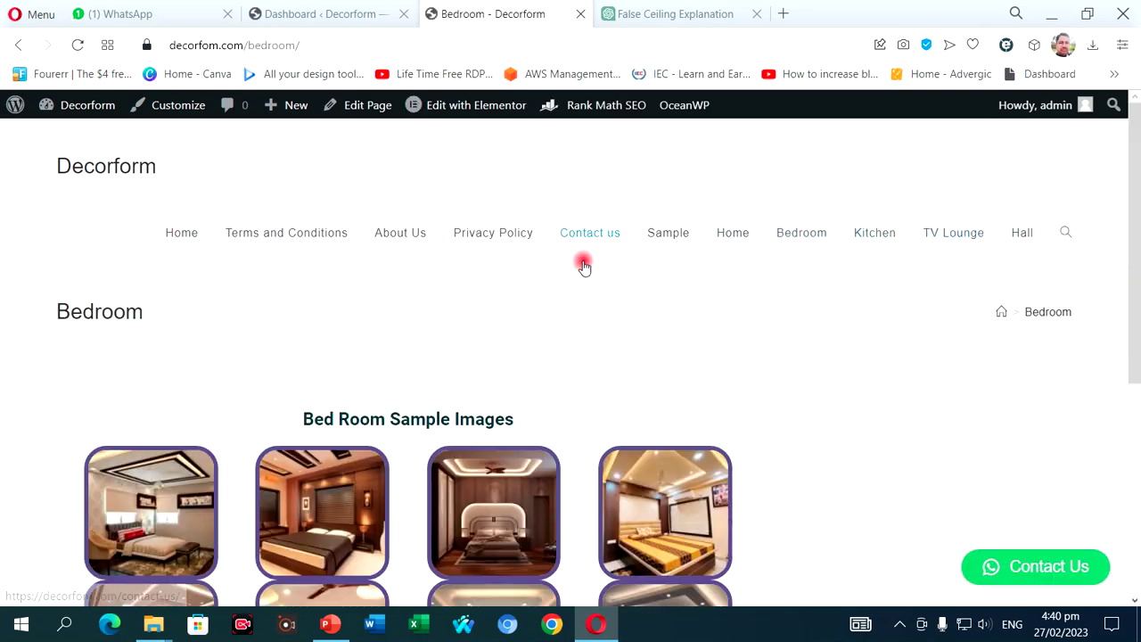
pyautogui.scroll(-5, 555, 308)
pyautogui.scroll(5, 556, 312)
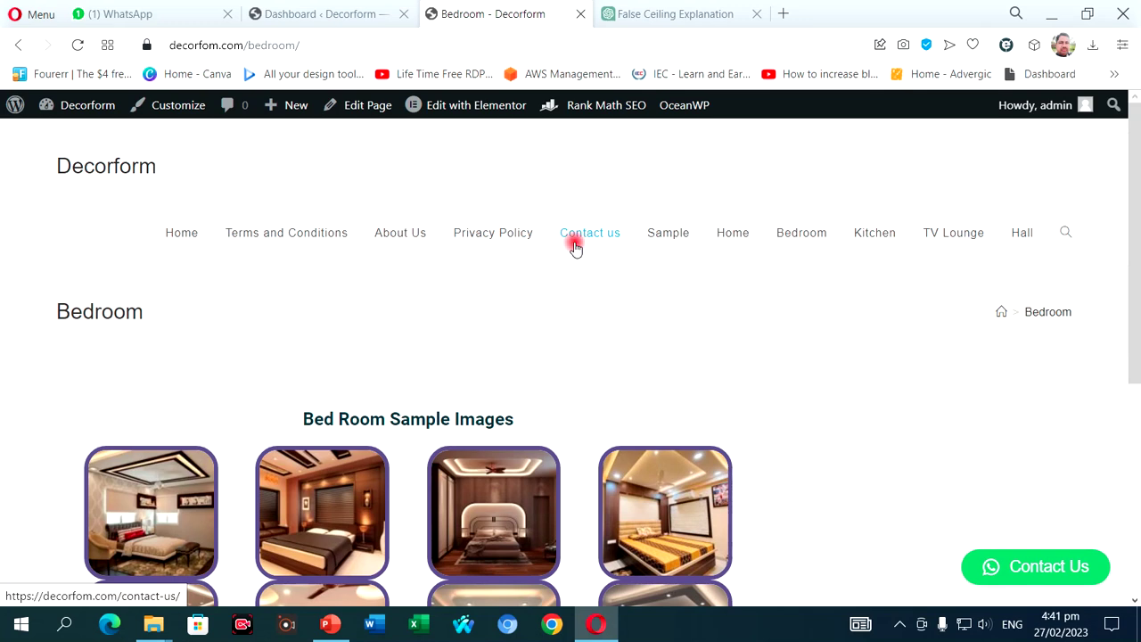
pyautogui.scroll(-5, 576, 253)
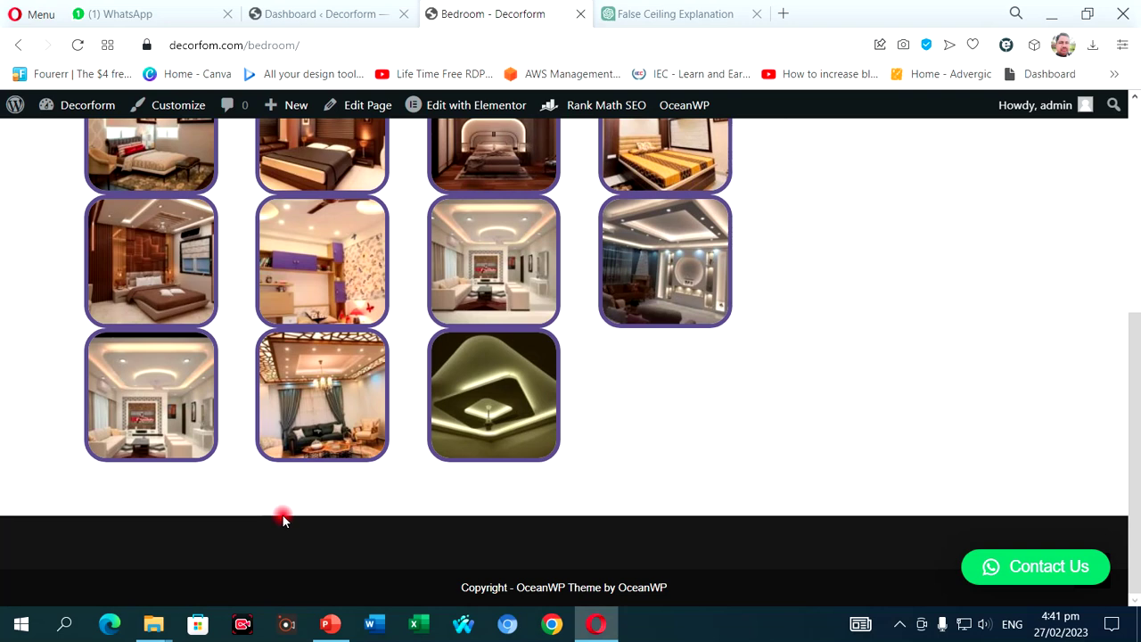
pyautogui.scroll(5, 281, 519)
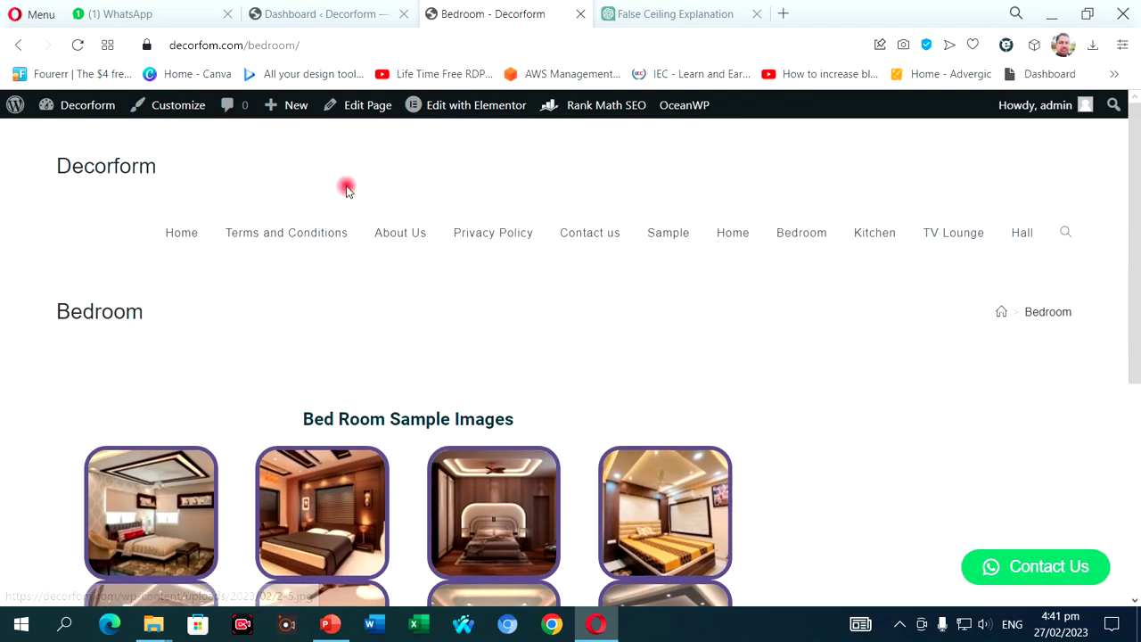
# Switch to the WordPress dashboard and open the Menus page of the Appearance settings
pyautogui.click(332, 12)
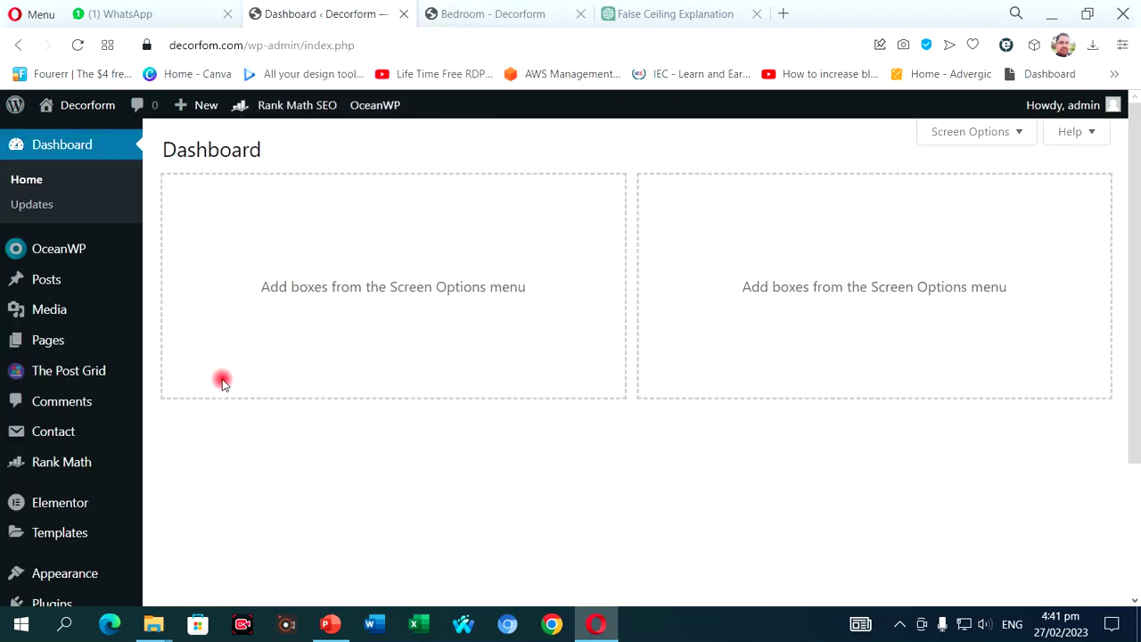
pyautogui.scroll(-3, 83, 312)
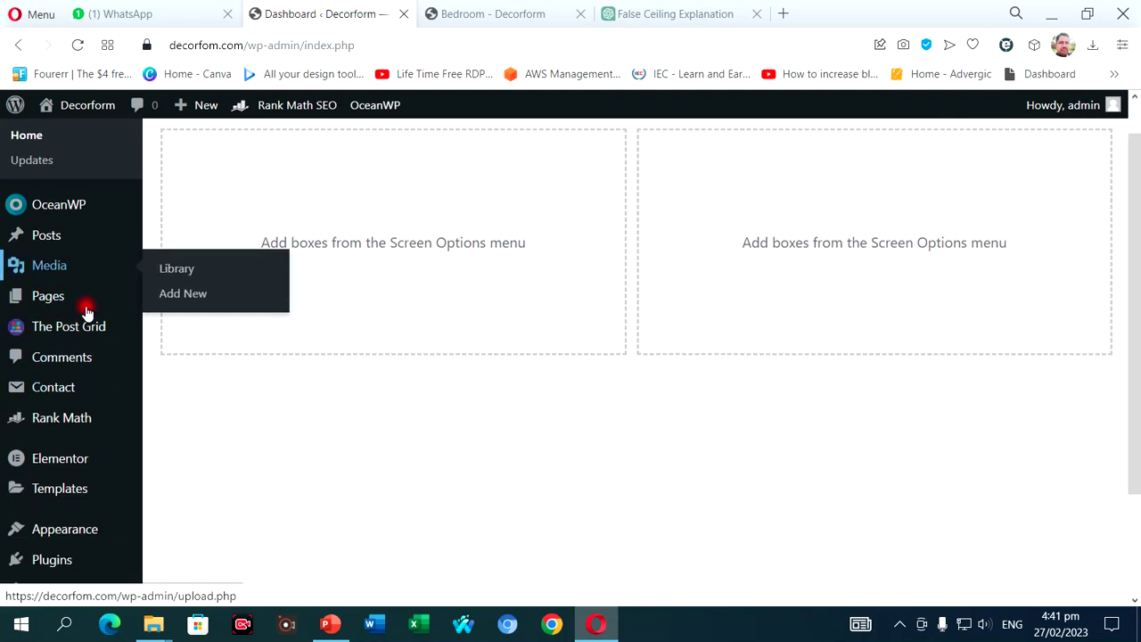
pyautogui.moveTo(72, 392)
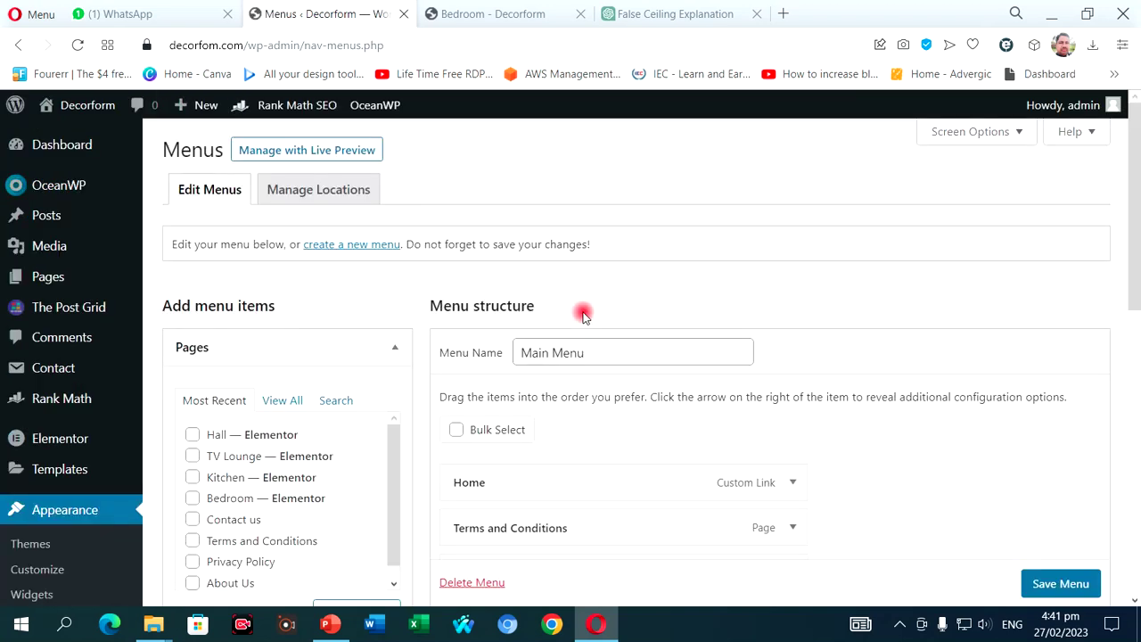
# Turn off automatic adding of new top-level pages for the Main Menu and save it
pyautogui.scroll(-6, 583, 316)
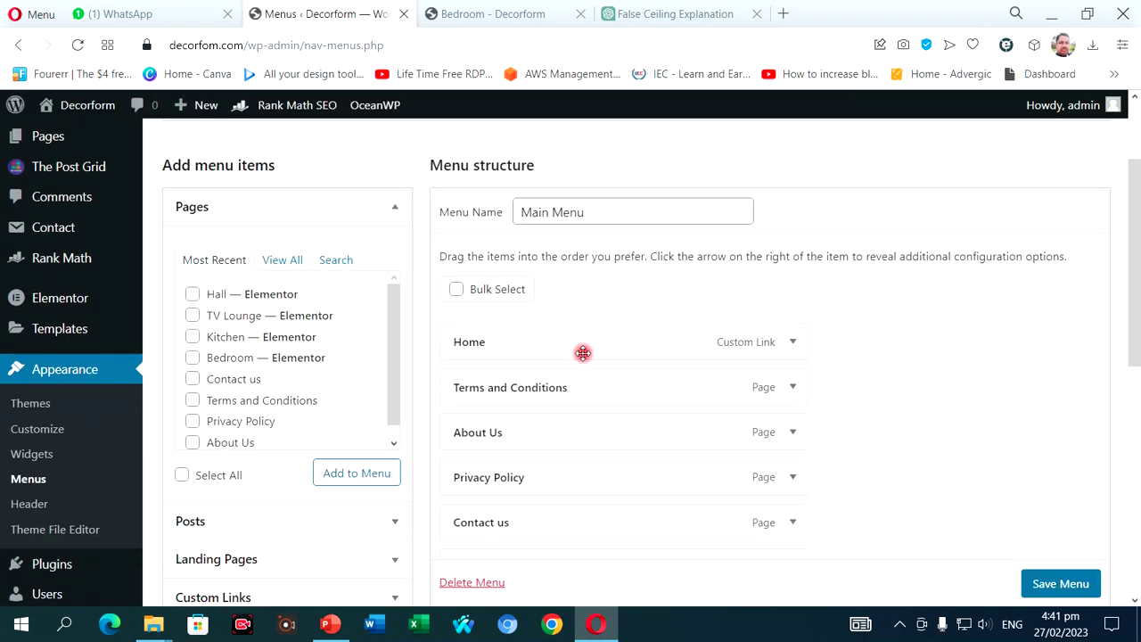
pyautogui.scroll(-2, 575, 369)
pyautogui.click(581, 426)
pyautogui.scroll(5, 542, 375)
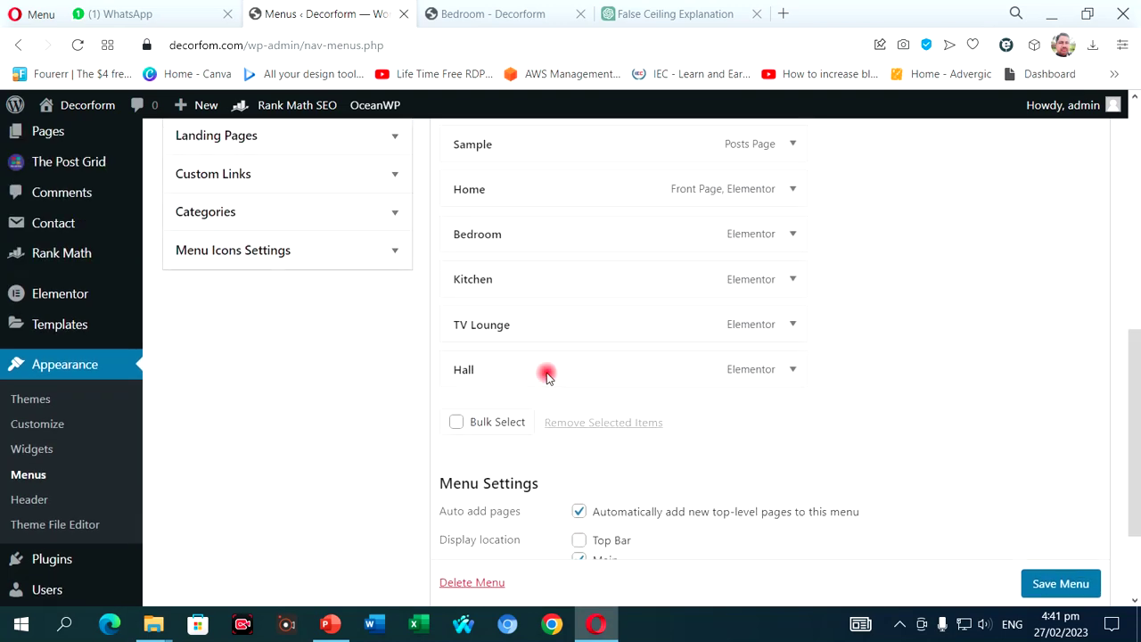
pyautogui.scroll(-5, 542, 372)
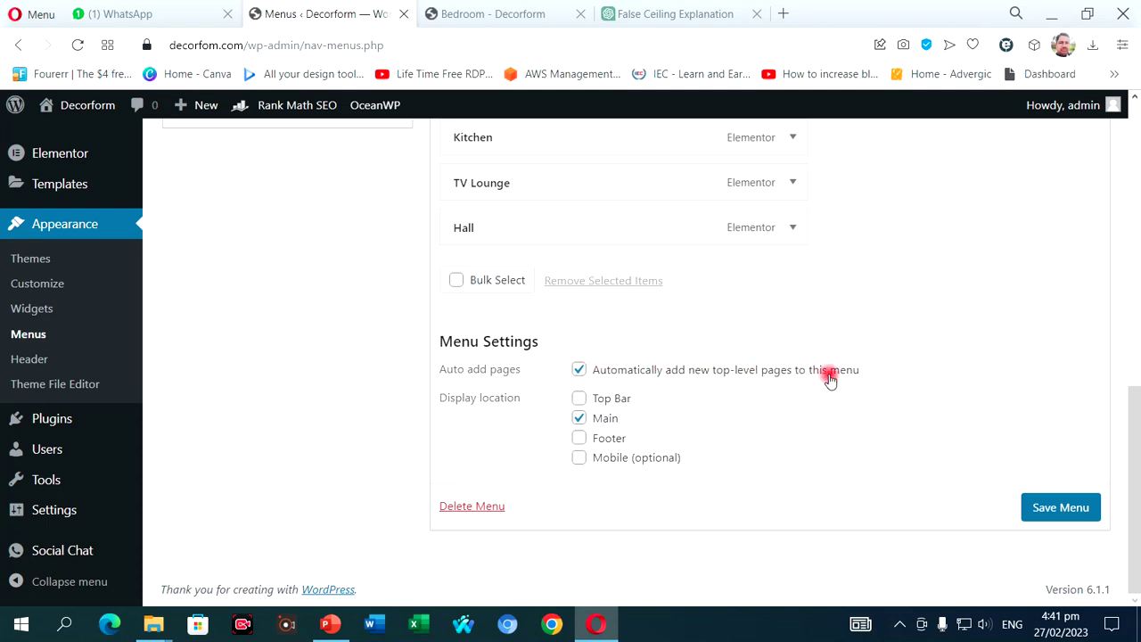
pyautogui.click(579, 371)
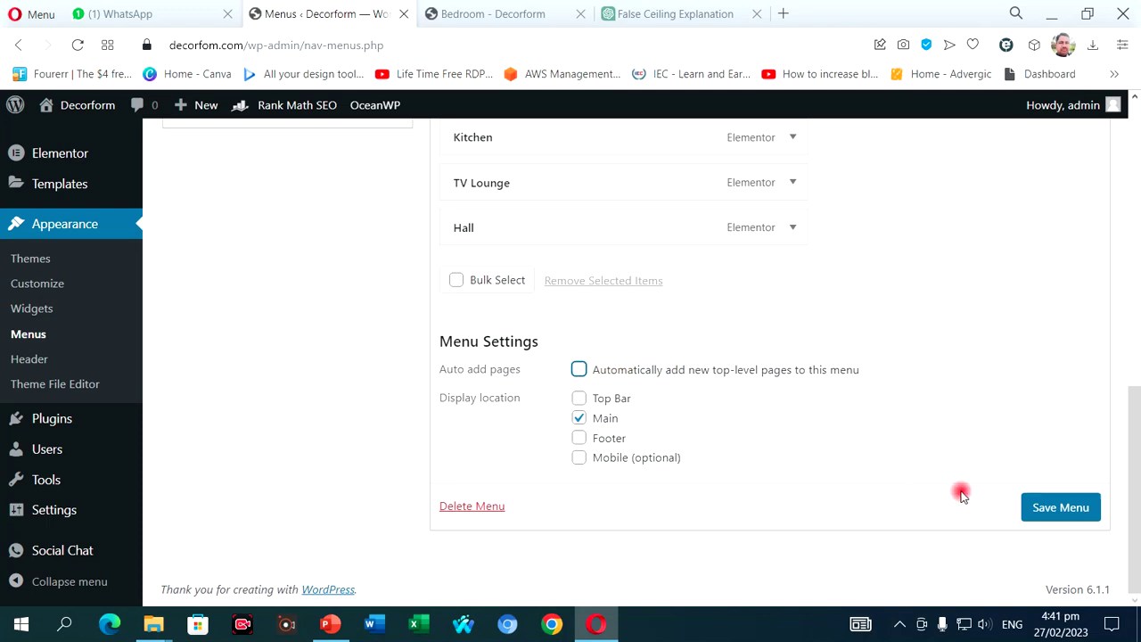
pyautogui.click(1048, 510)
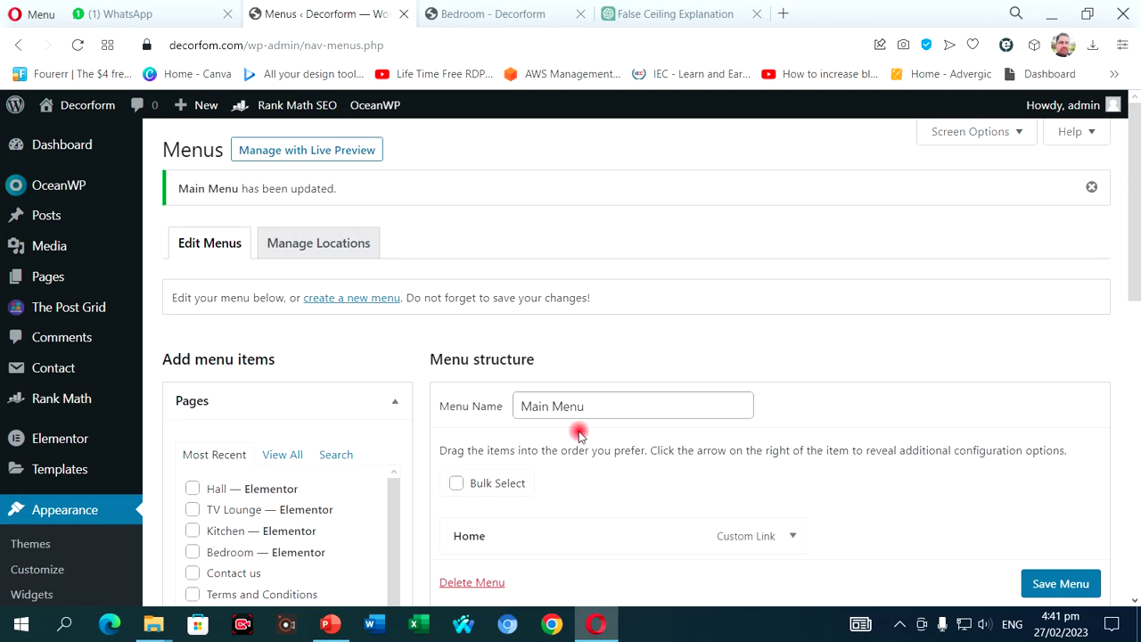
# Compare the order of the Main Menu items with the navigation on the live Bedroom page
pyautogui.scroll(-10, 579, 434)
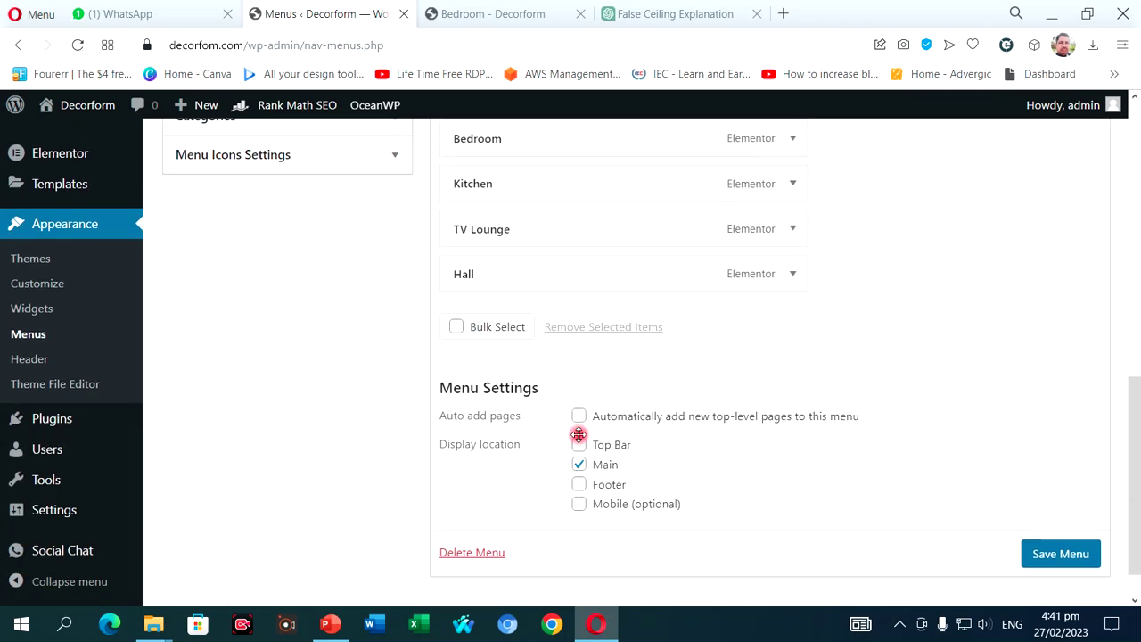
pyautogui.scroll(8, 578, 434)
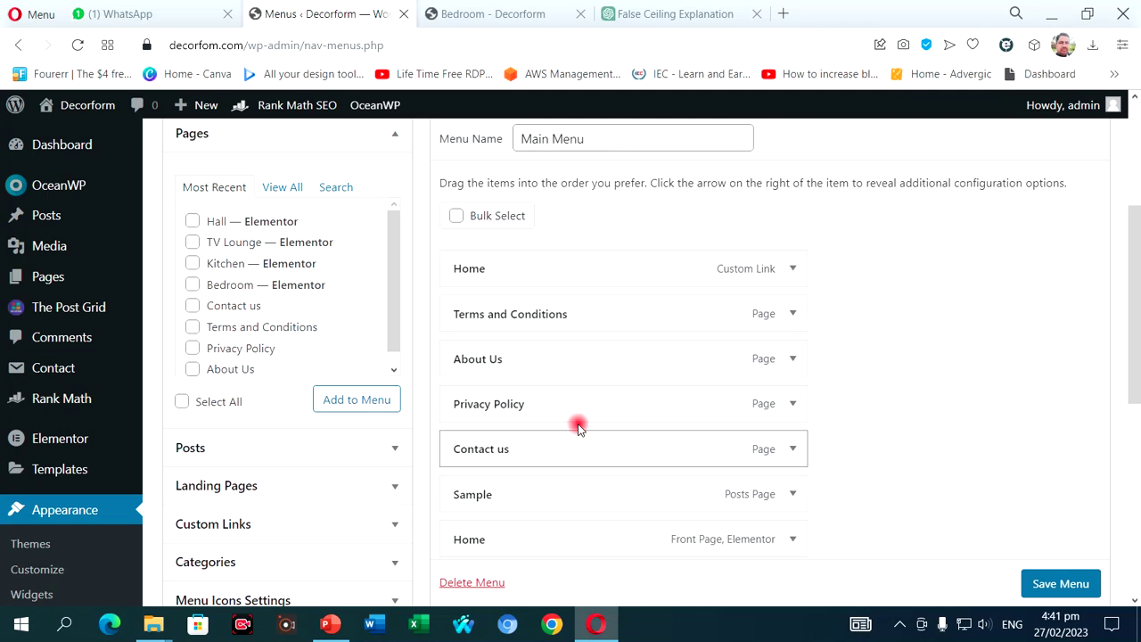
pyautogui.click(521, 19)
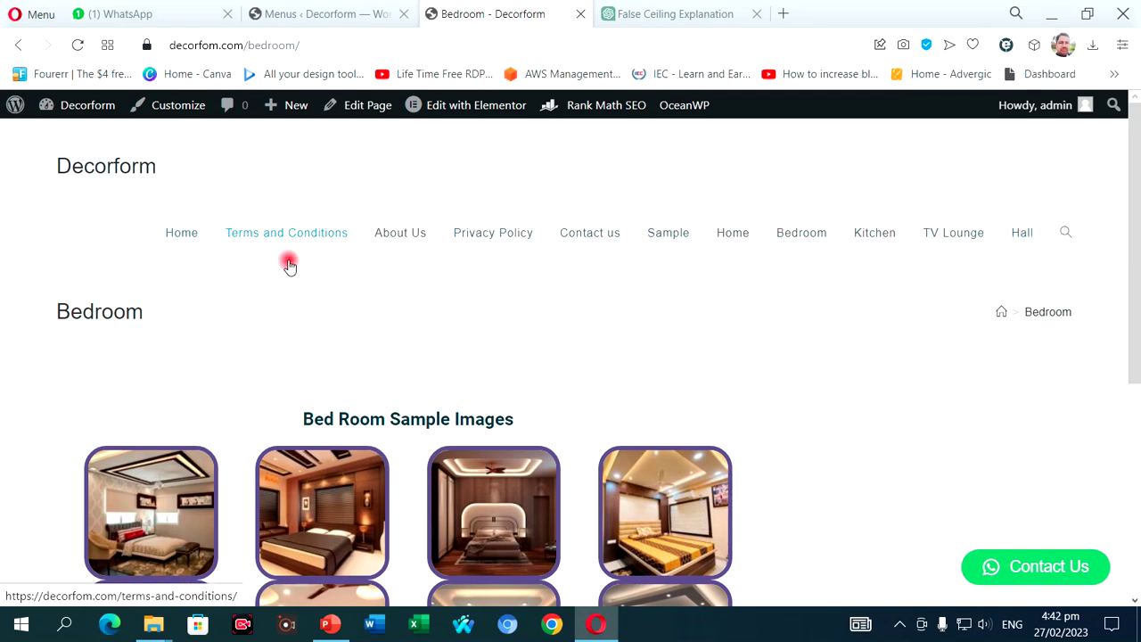
pyautogui.click(346, 15)
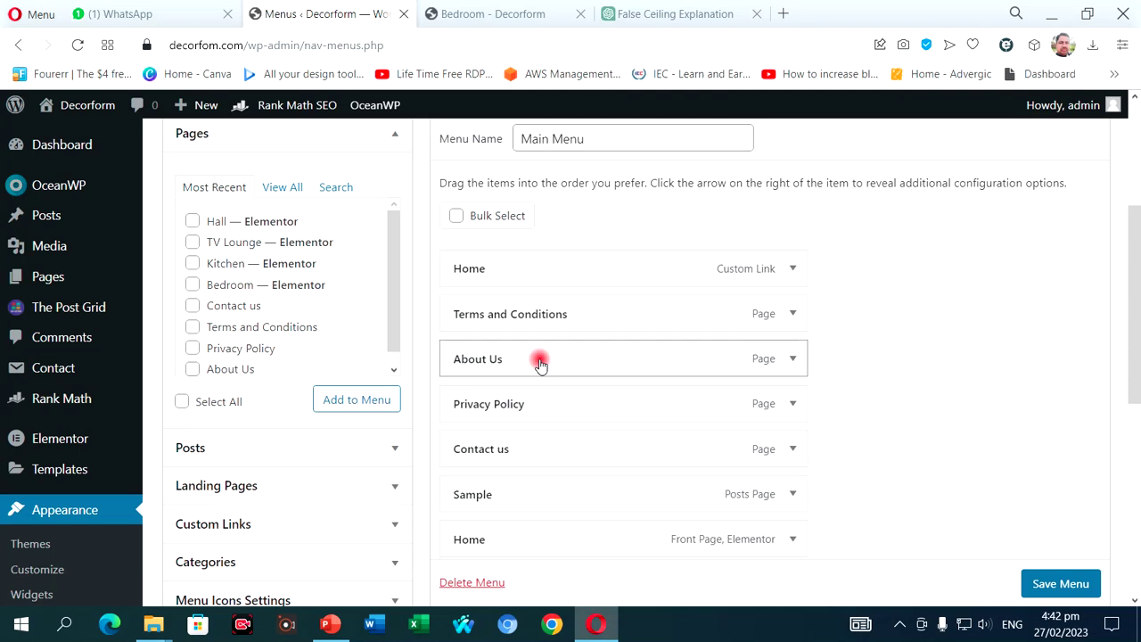
# Move Bedroom, Kitchen, TV Lounge and Hall, in that order, directly below the custom-link Home item
pyautogui.scroll(-1, 538, 359)
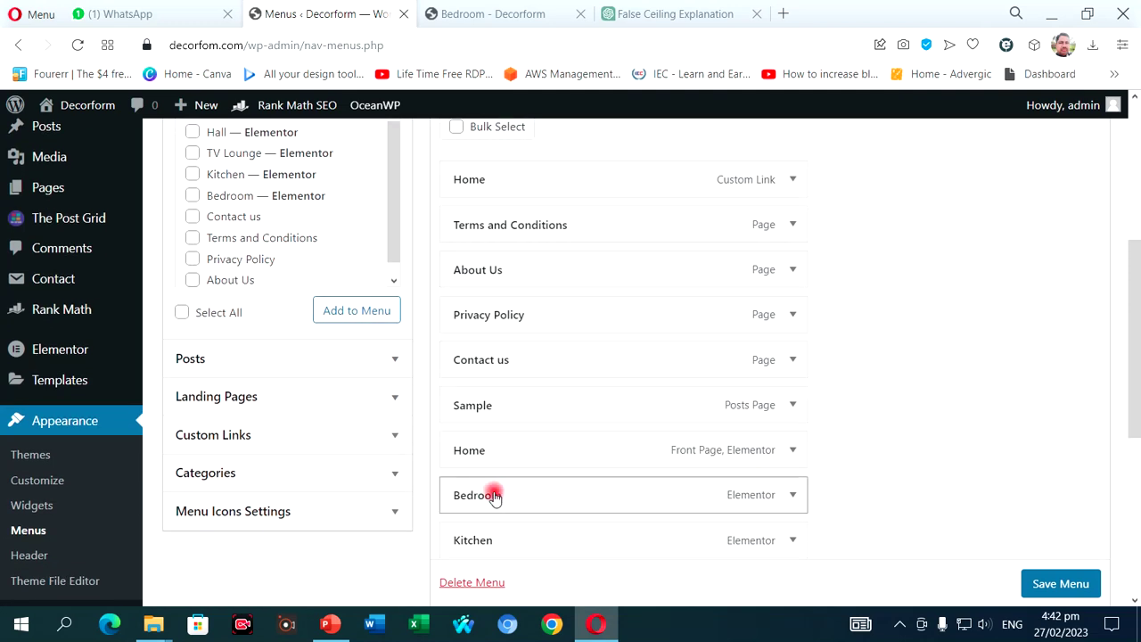
pyautogui.moveTo(494, 484); pyautogui.dragTo(499, 221)
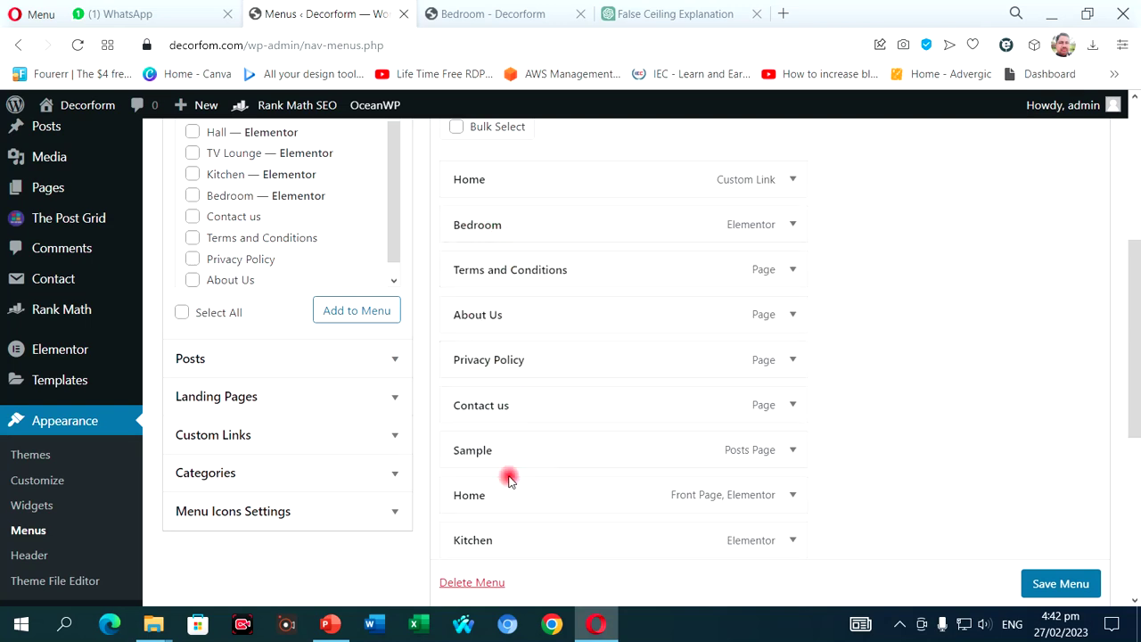
pyautogui.moveTo(501, 530); pyautogui.dragTo(502, 283)
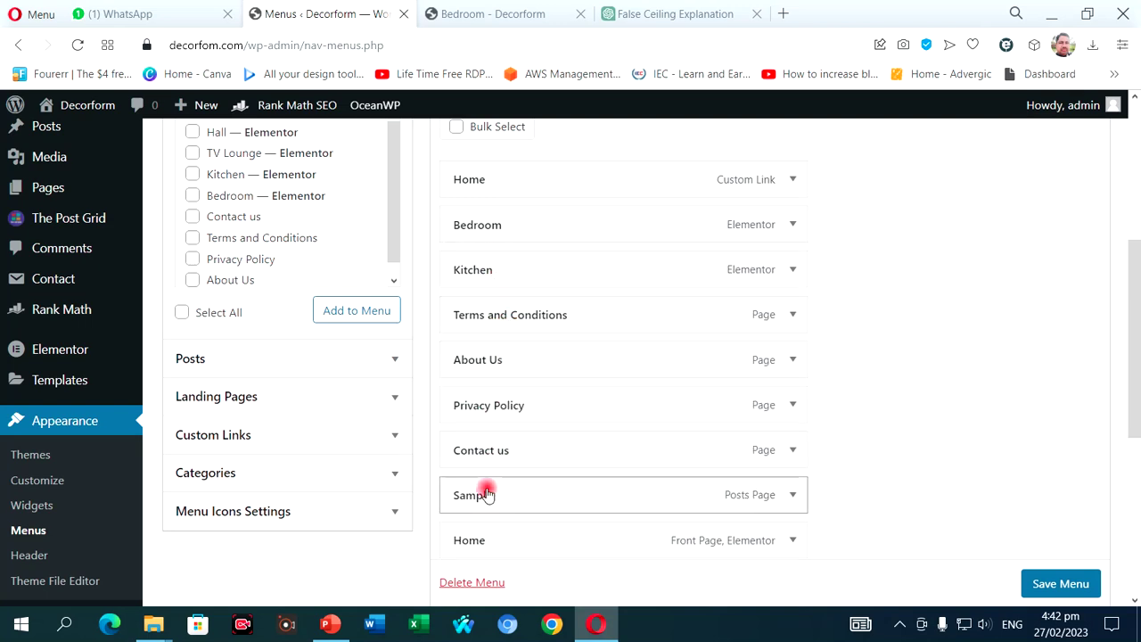
pyautogui.scroll(-1, 486, 494)
pyautogui.moveTo(491, 506); pyautogui.dragTo(478, 226)
pyautogui.moveTo(520, 550); pyautogui.dragTo(510, 272)
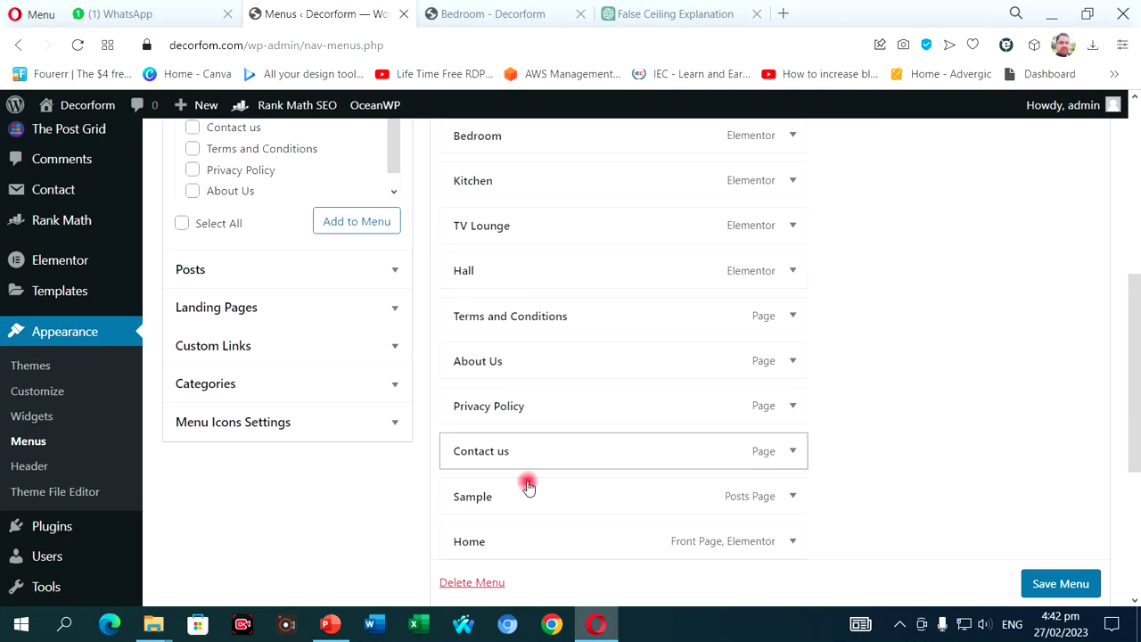
# Save the reordered Main Menu and reload the live Bedroom page to check its navigation
pyautogui.scroll(-1, 520, 526)
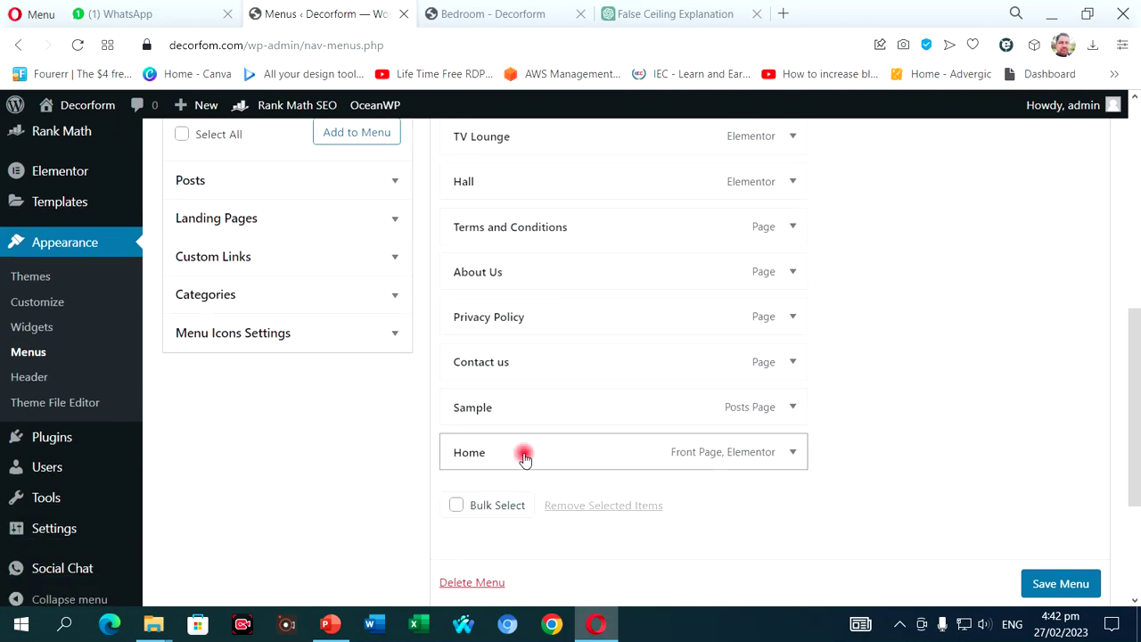
pyautogui.scroll(1, 524, 454)
pyautogui.scroll(1, 524, 455)
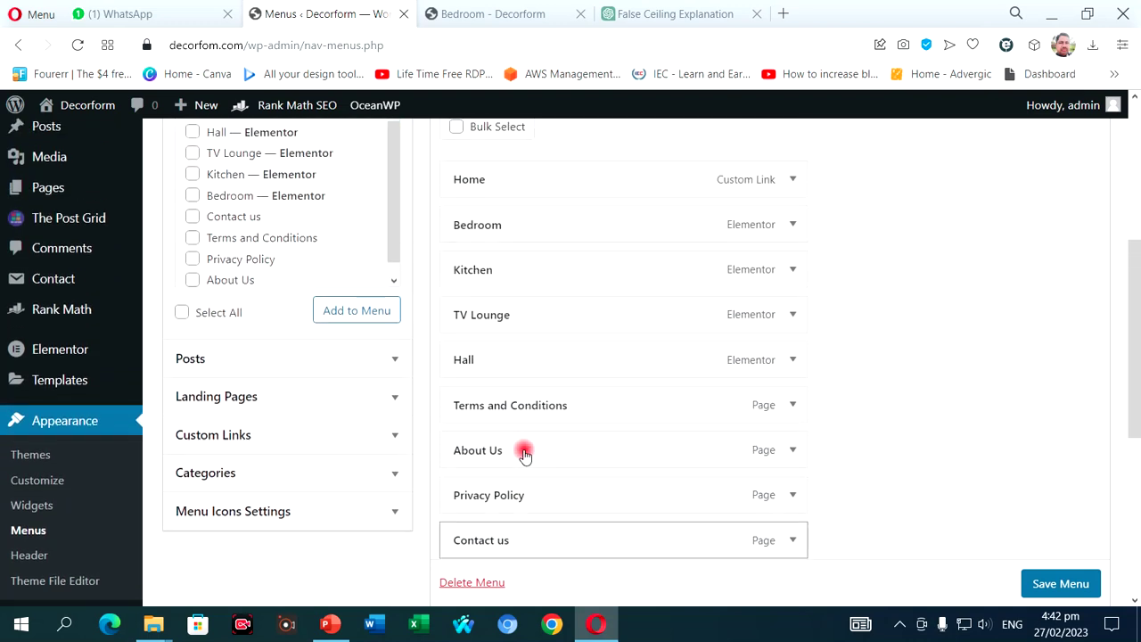
pyautogui.scroll(-1, 524, 455)
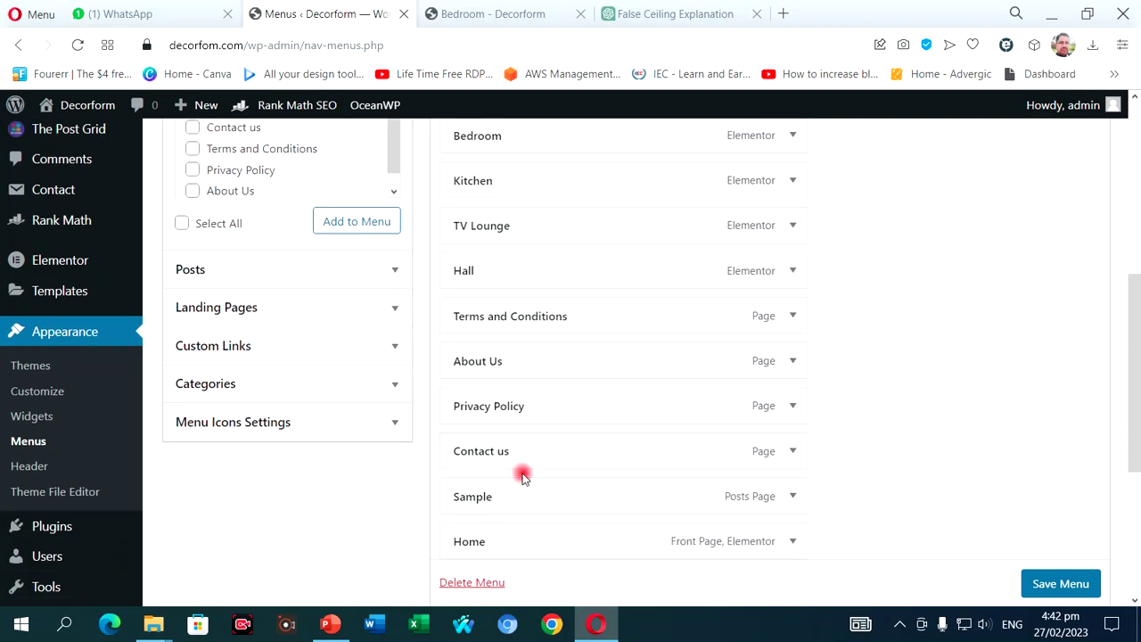
pyautogui.click(1031, 579)
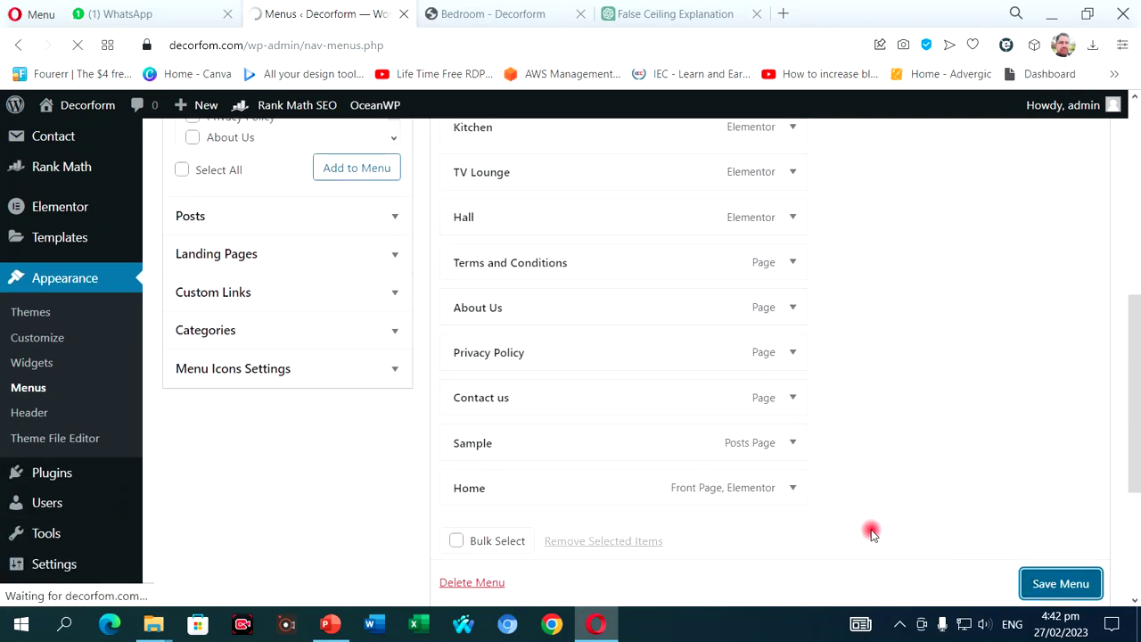
pyautogui.click(522, 12)
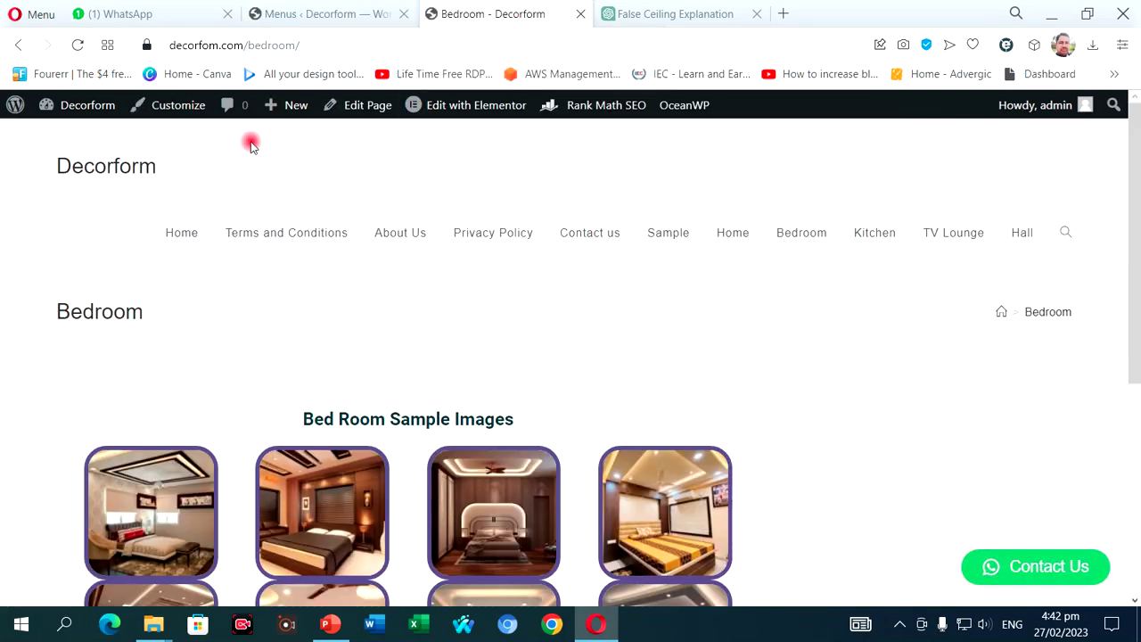
pyautogui.click(76, 44)
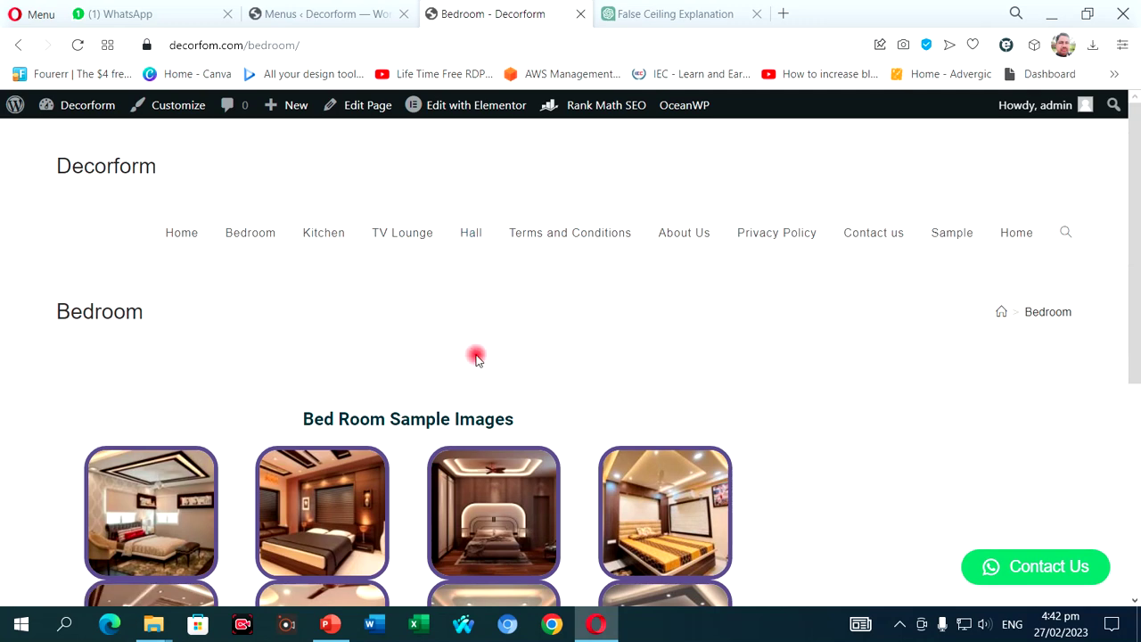
# Remove the Sample posts page item from the Main Menu and save the menu
pyautogui.click(331, 14)
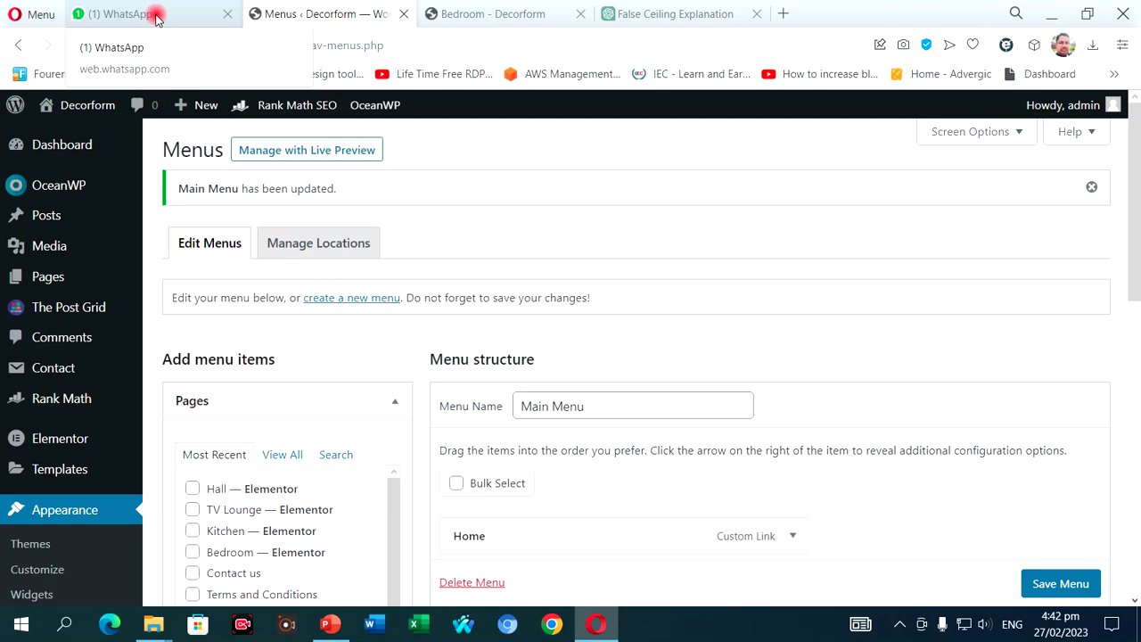
pyautogui.scroll(-3, 581, 410)
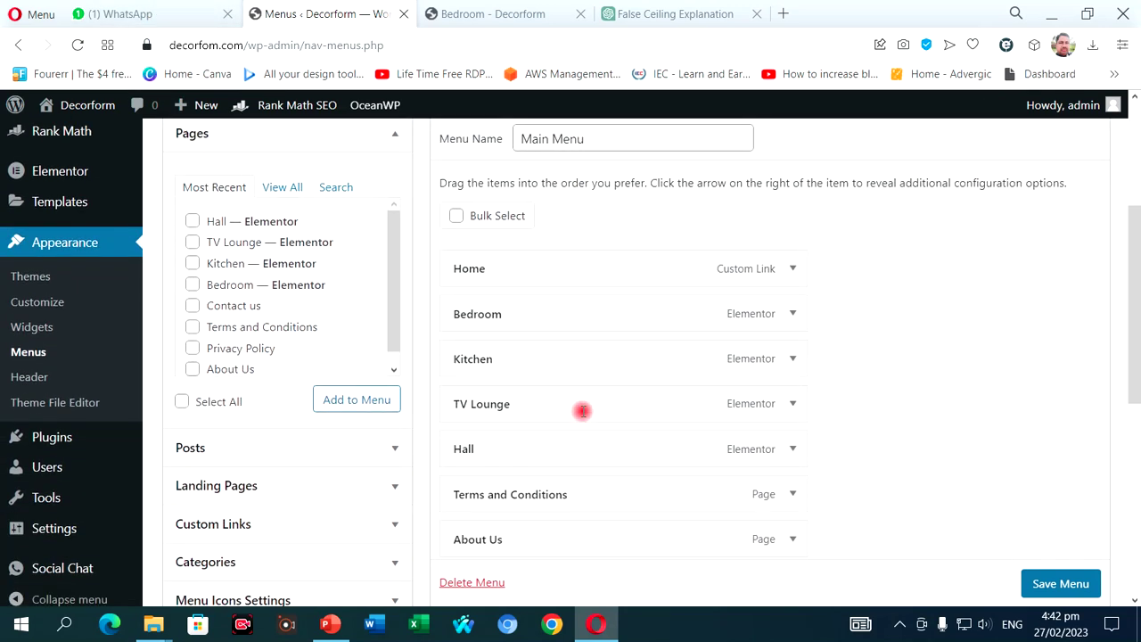
pyautogui.scroll(-2, 599, 407)
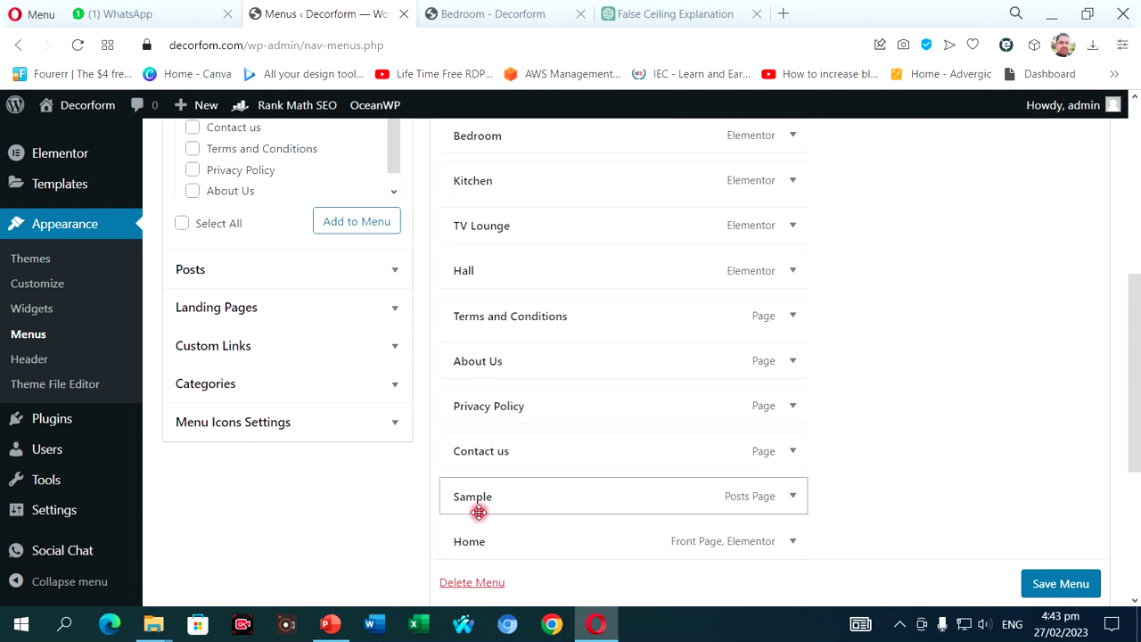
pyautogui.click(795, 500)
pyautogui.scroll(-2, 645, 491)
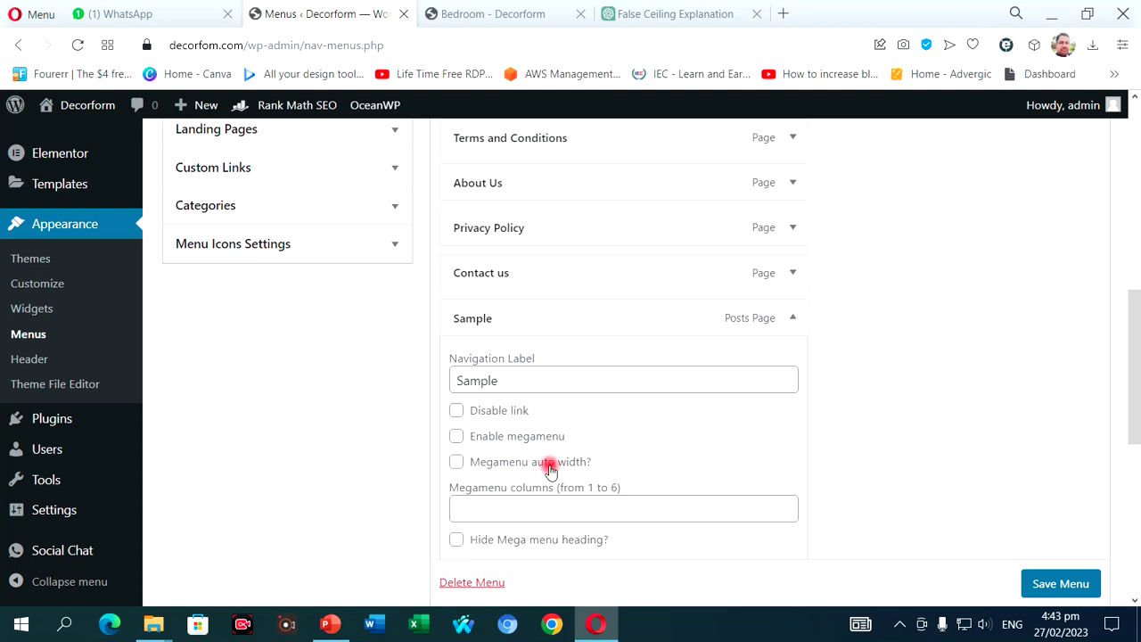
pyautogui.scroll(-1, 550, 471)
pyautogui.scroll(-2, 550, 473)
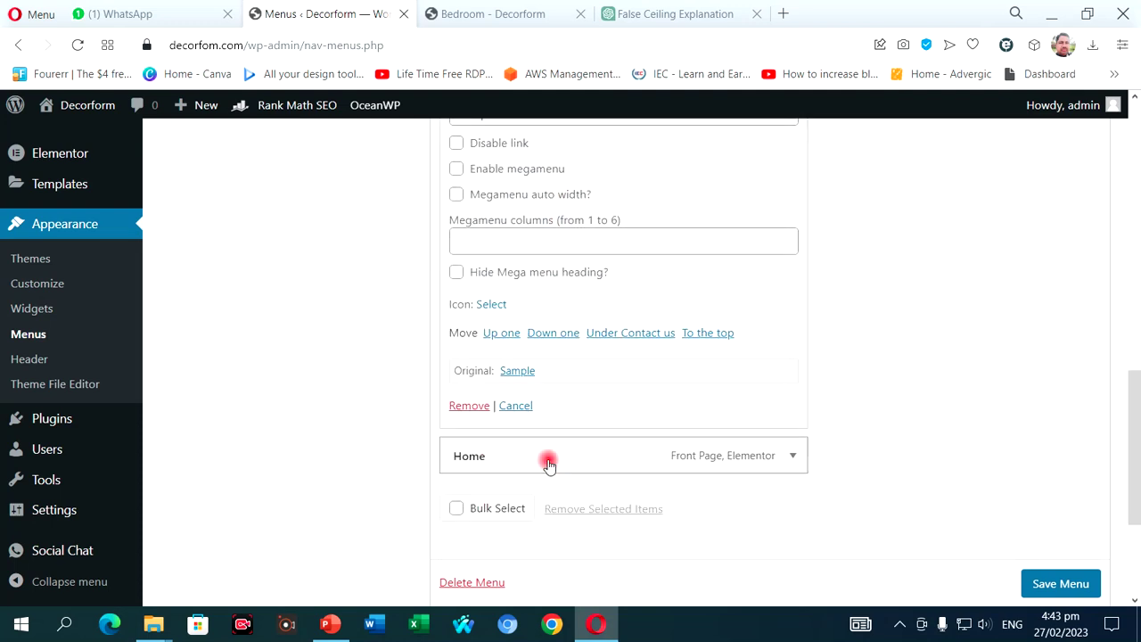
pyautogui.click(471, 406)
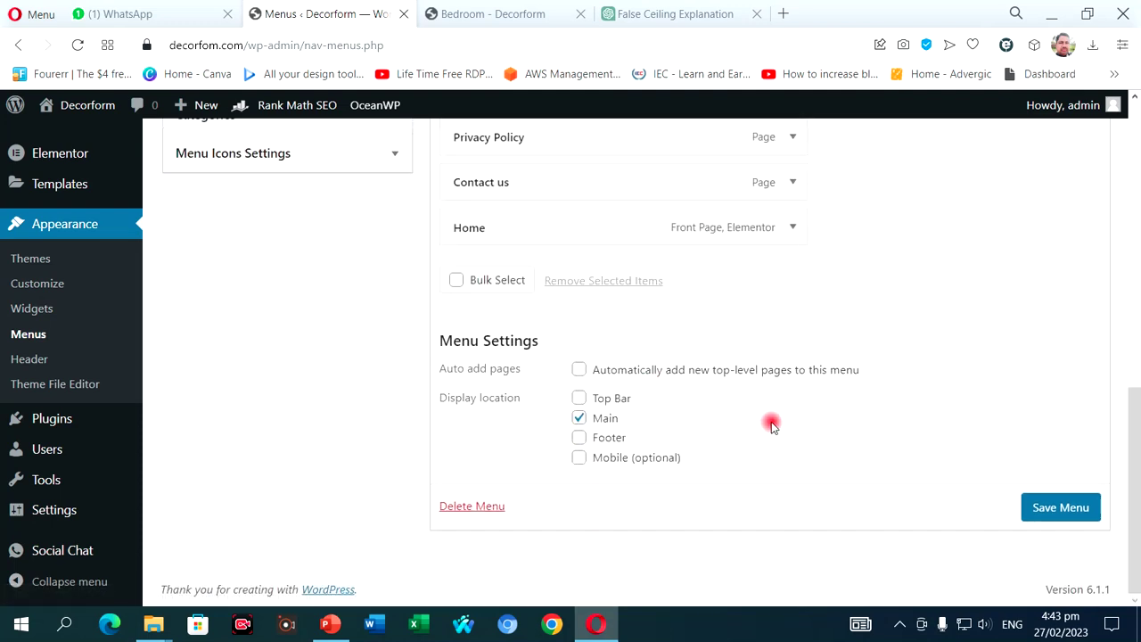
pyautogui.scroll(3, 772, 426)
pyautogui.click(1049, 583)
pyautogui.scroll(-1, 808, 508)
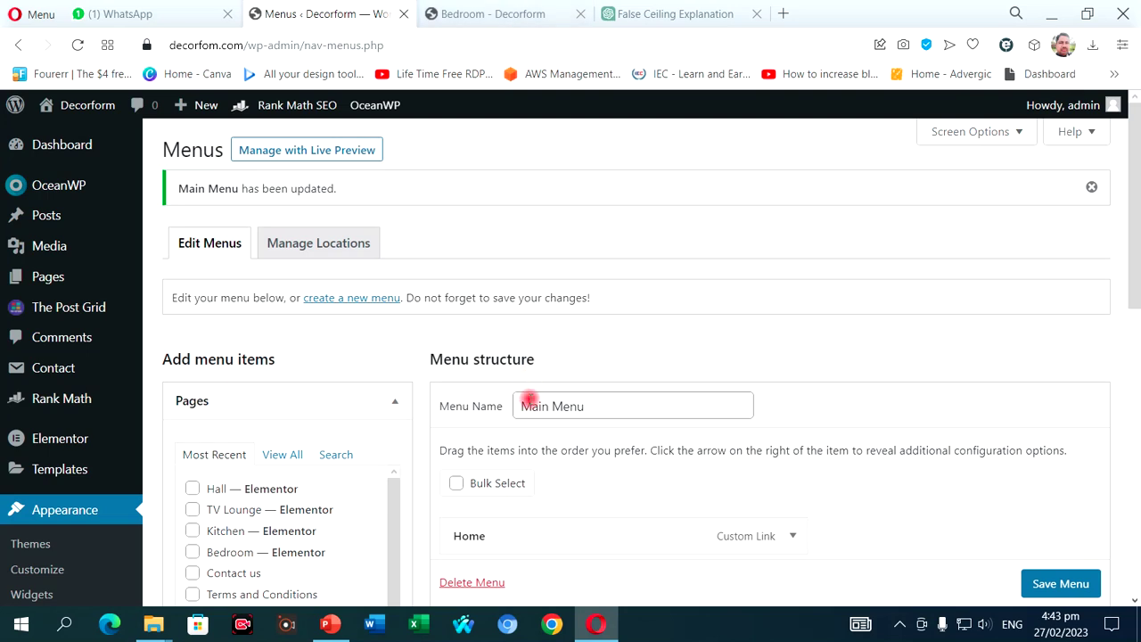
# Look over the navigation on the live Bedroom page and return to the Main Menu item list
pyautogui.click(510, 16)
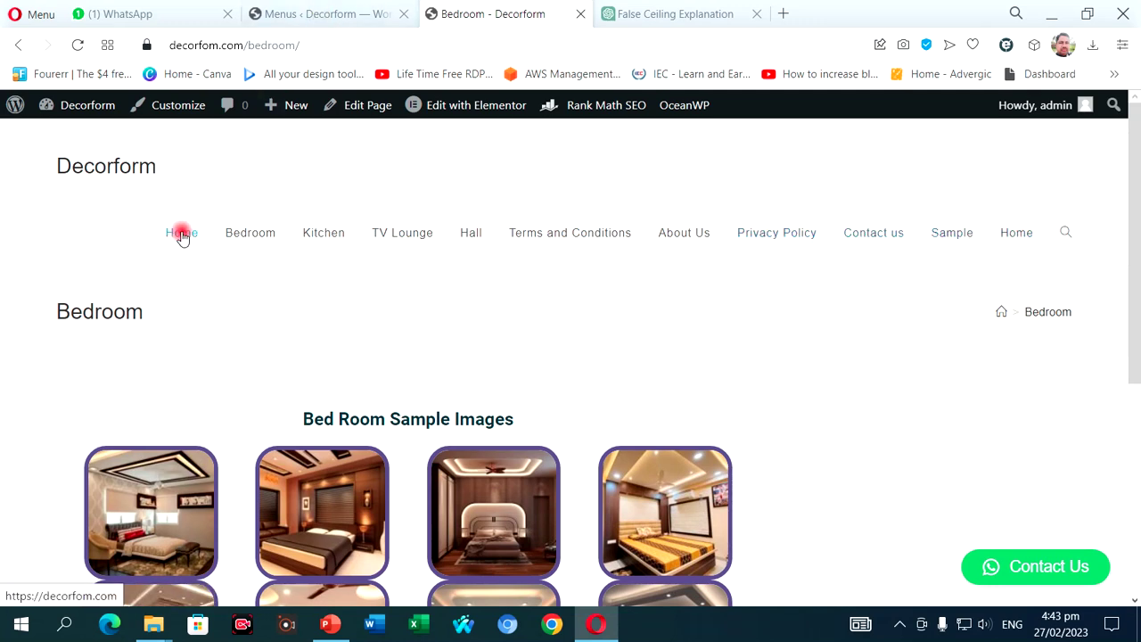
pyautogui.click(318, 20)
pyautogui.scroll(-4, 606, 331)
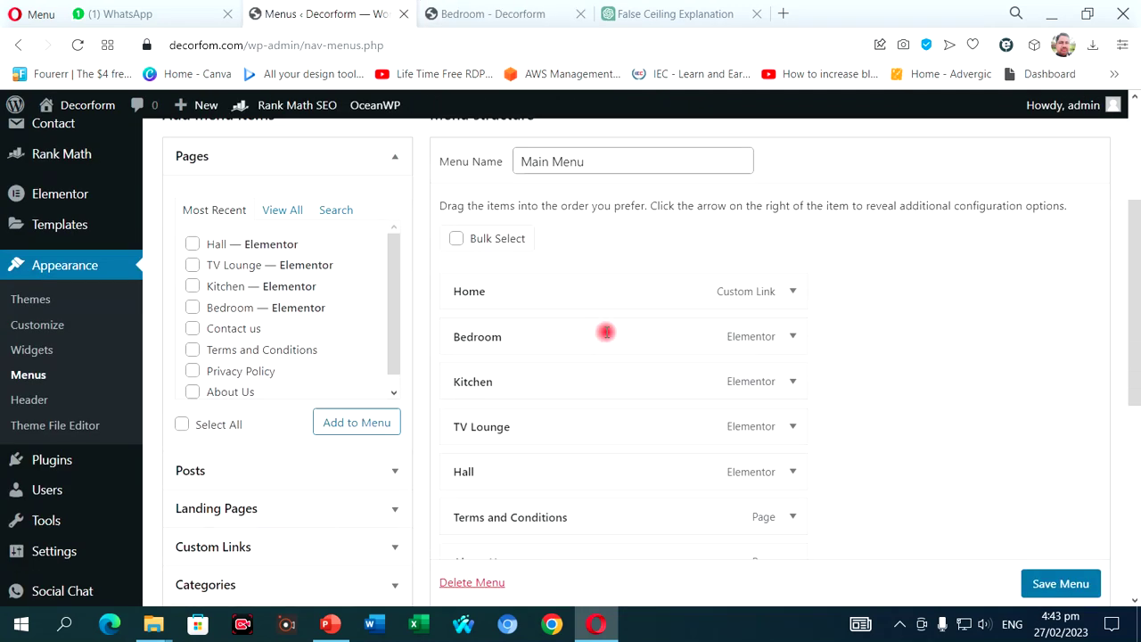
# Remove the duplicate Front Page Home item at the end of the Main Menu and save the menu
pyautogui.scroll(1, 606, 331)
pyautogui.scroll(-3, 605, 332)
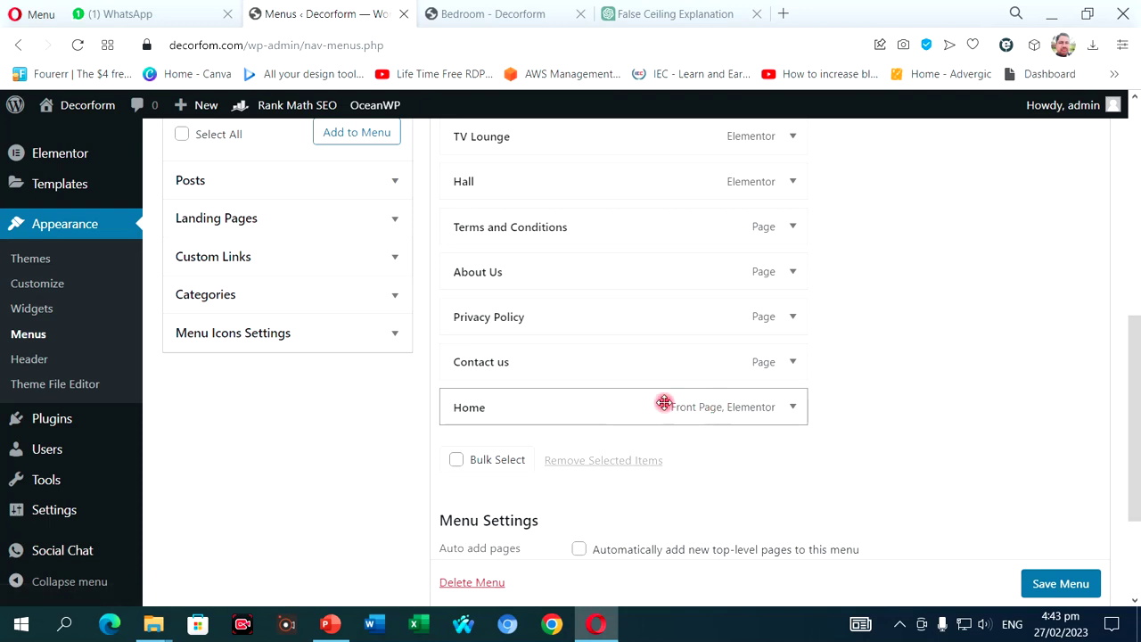
pyautogui.scroll(4, 626, 389)
pyautogui.scroll(-5, 626, 390)
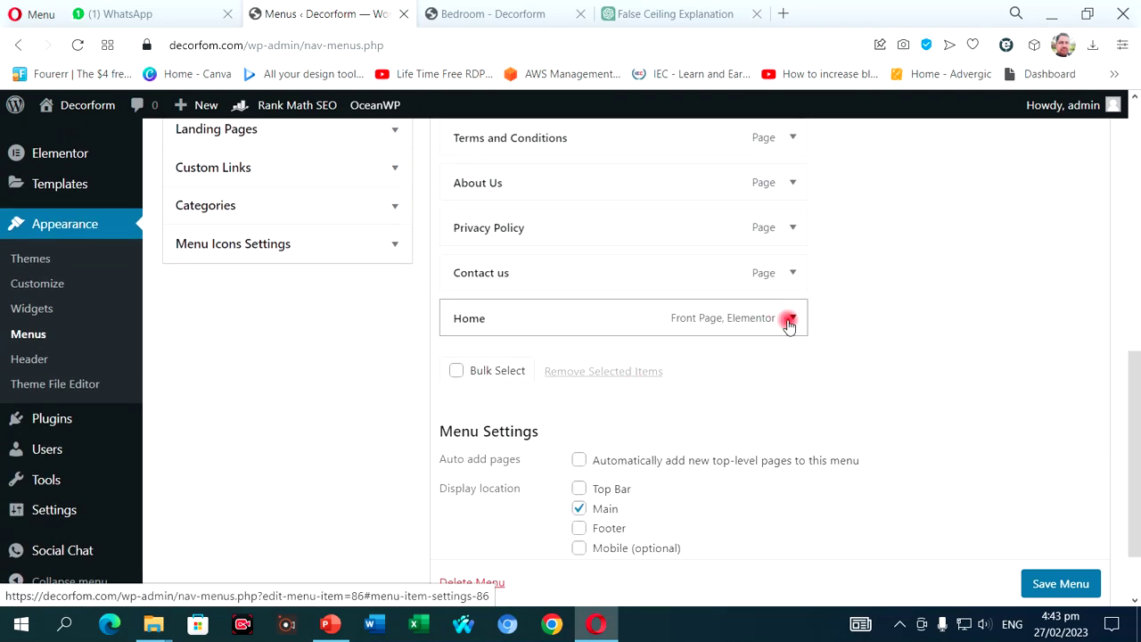
pyautogui.click(792, 320)
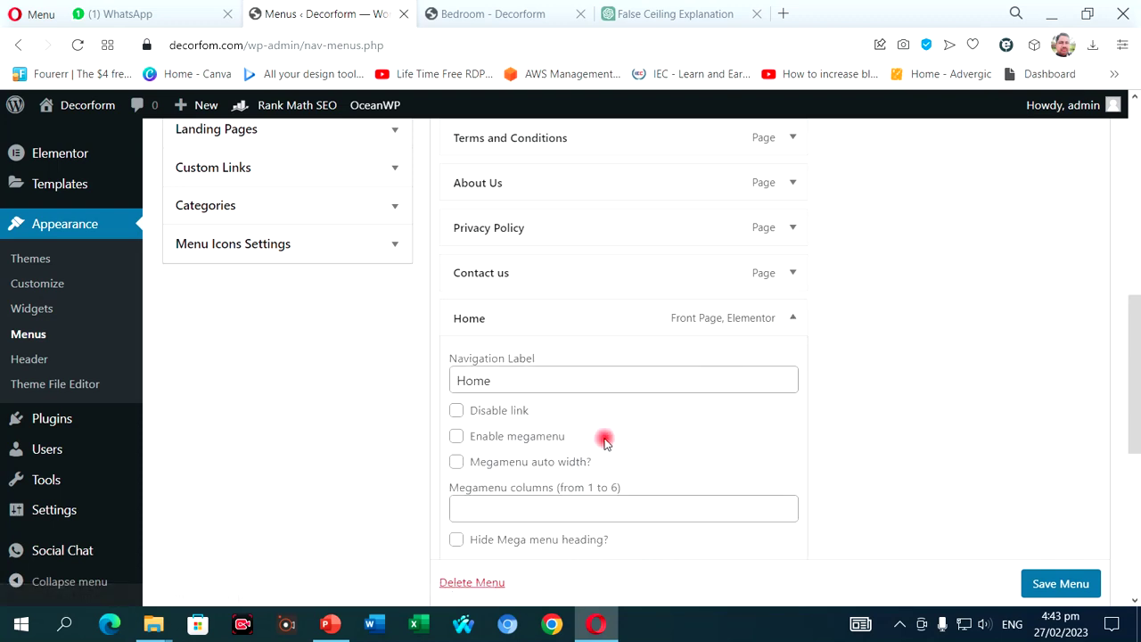
pyautogui.scroll(-3, 603, 440)
pyautogui.scroll(-2, 604, 441)
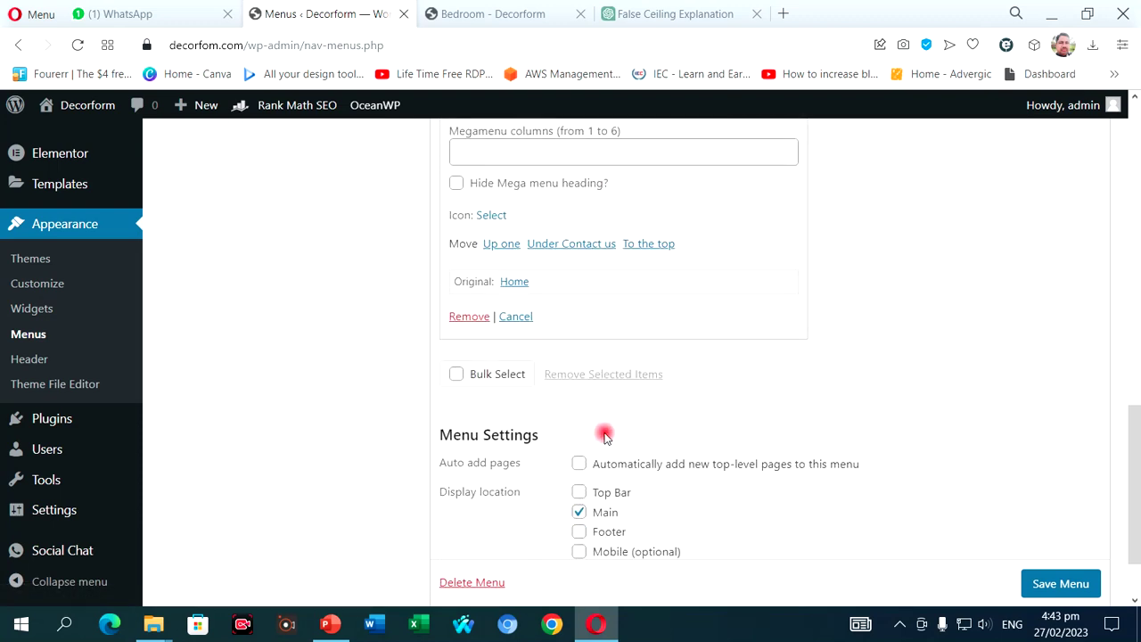
pyautogui.click(465, 317)
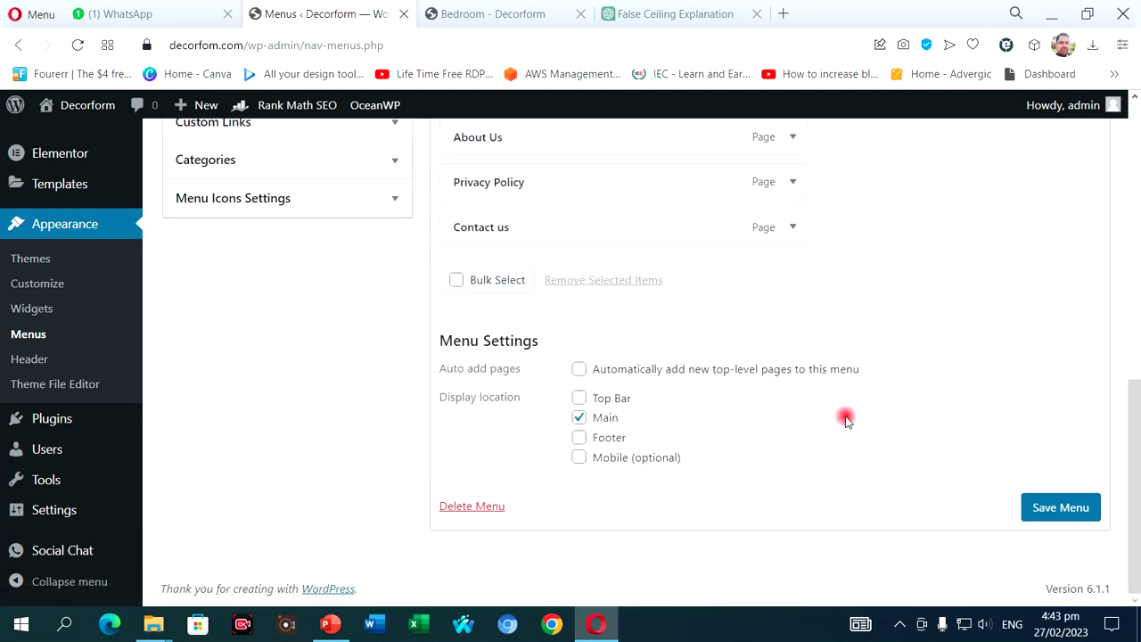
pyautogui.click(1033, 507)
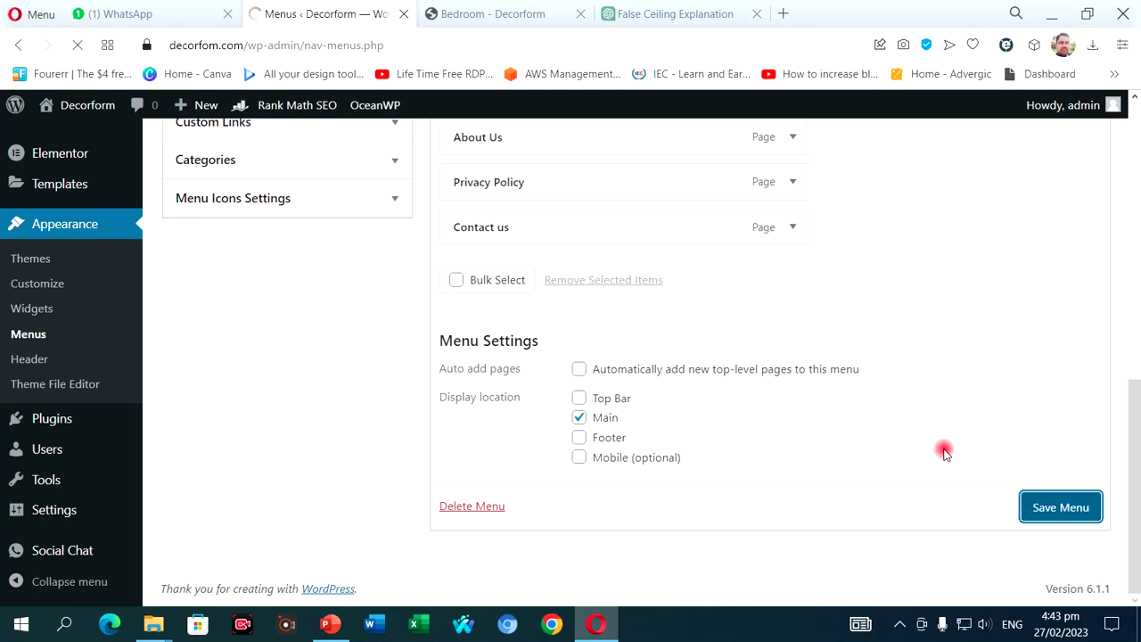
# Open the home page on the live Decorform site and examine its navigation and image sections
pyautogui.click(519, 13)
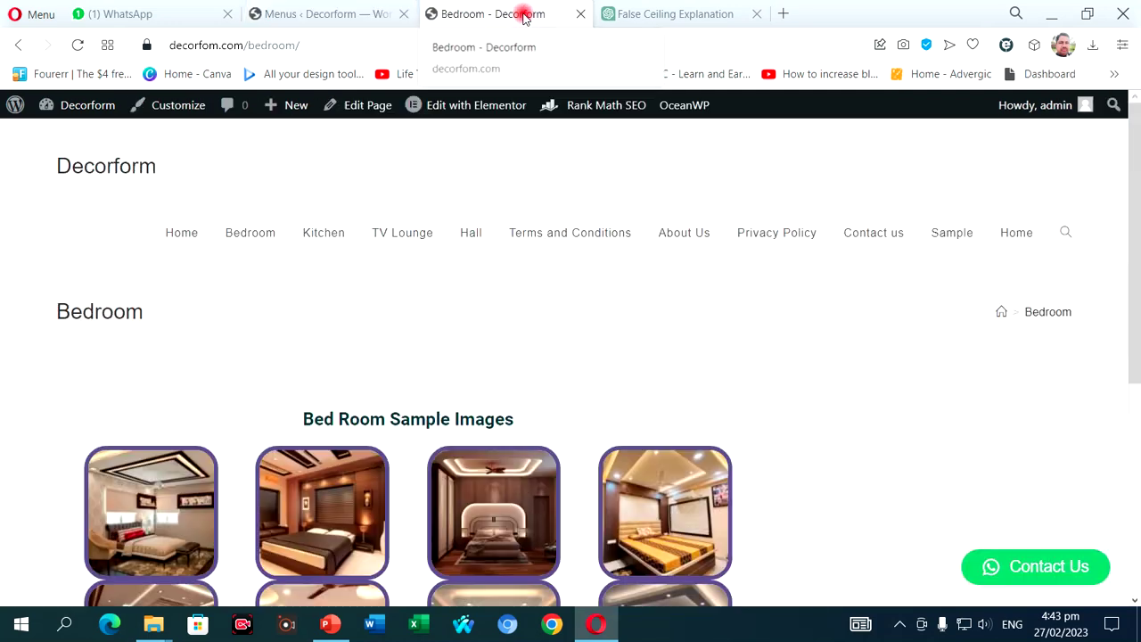
pyautogui.click(119, 172)
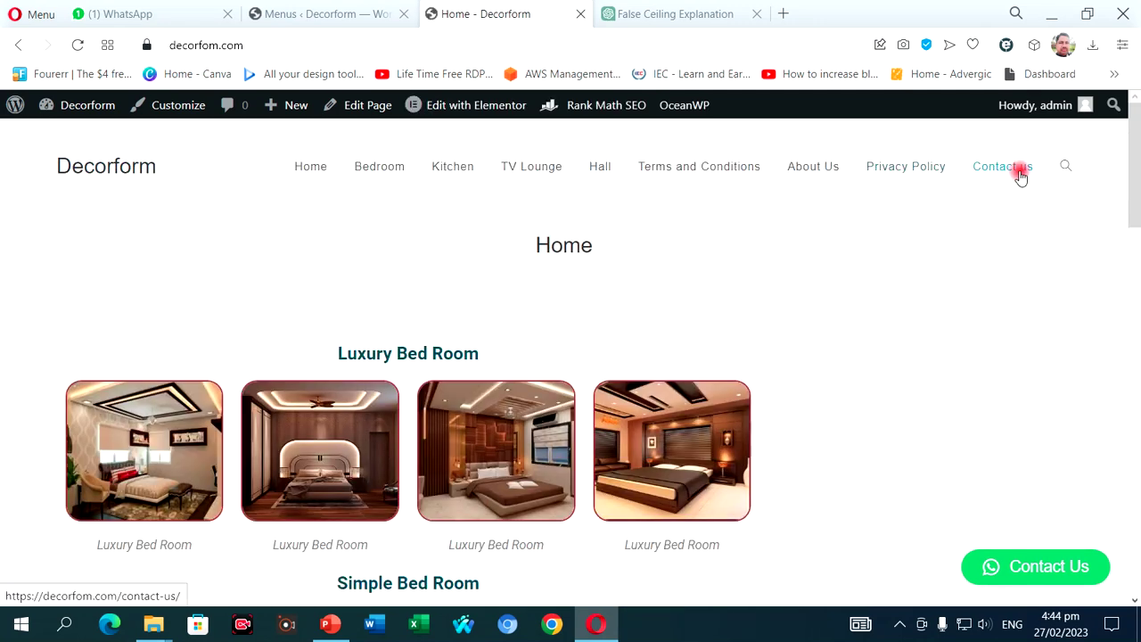
pyautogui.scroll(-12, 435, 396)
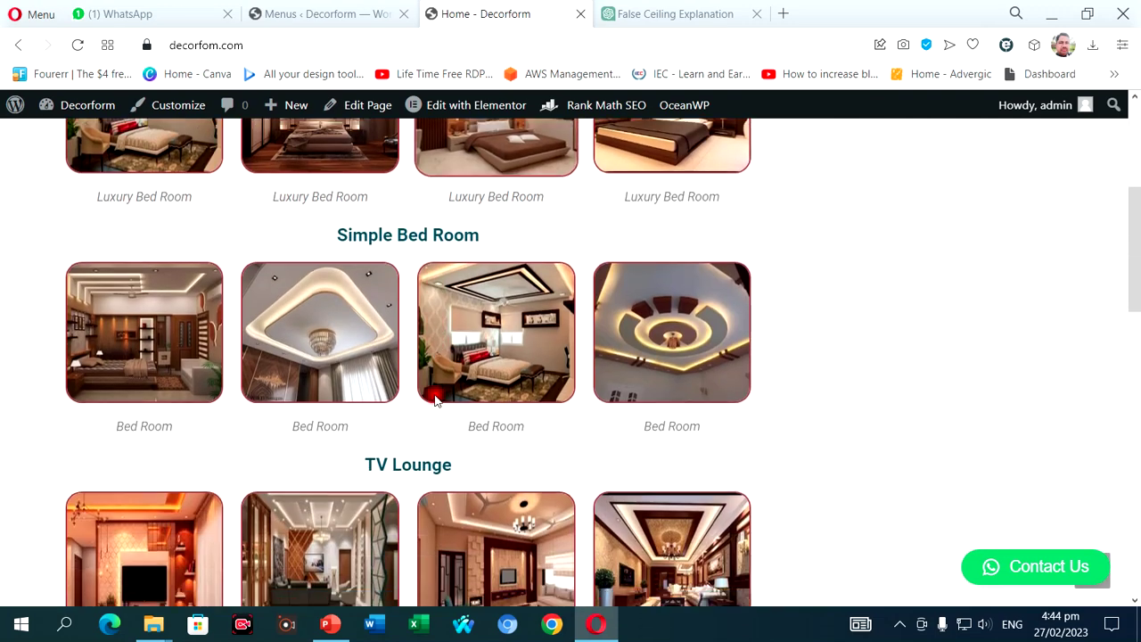
pyautogui.scroll(6, 435, 400)
pyautogui.scroll(6, 435, 400)
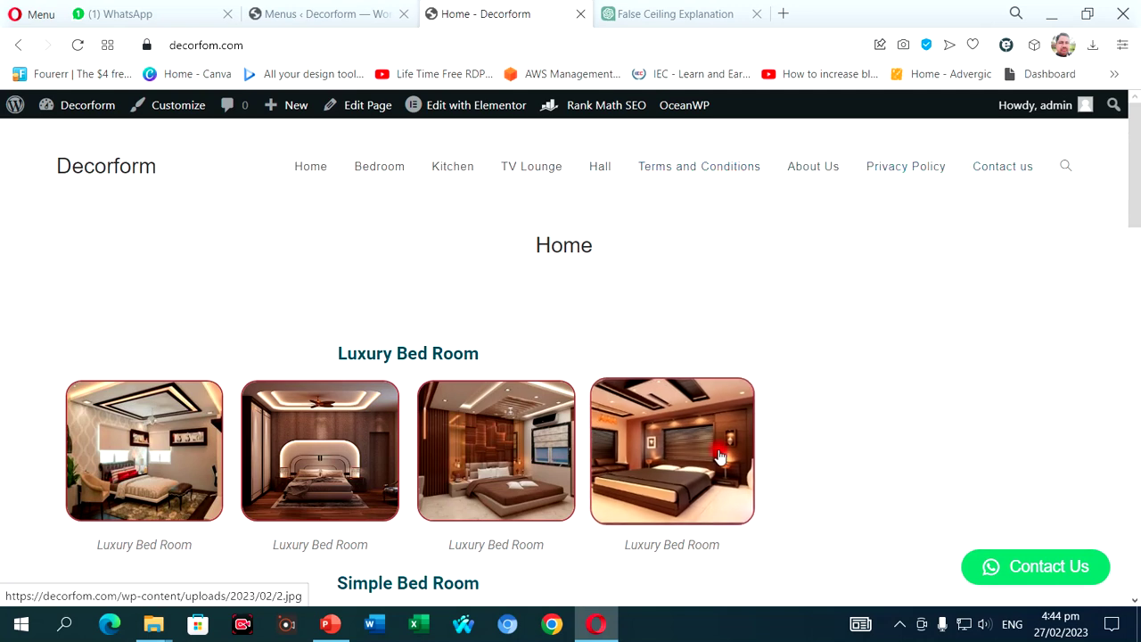
# Return to the WordPress admin and try to add a post category named Legal Pages
pyautogui.click(306, 15)
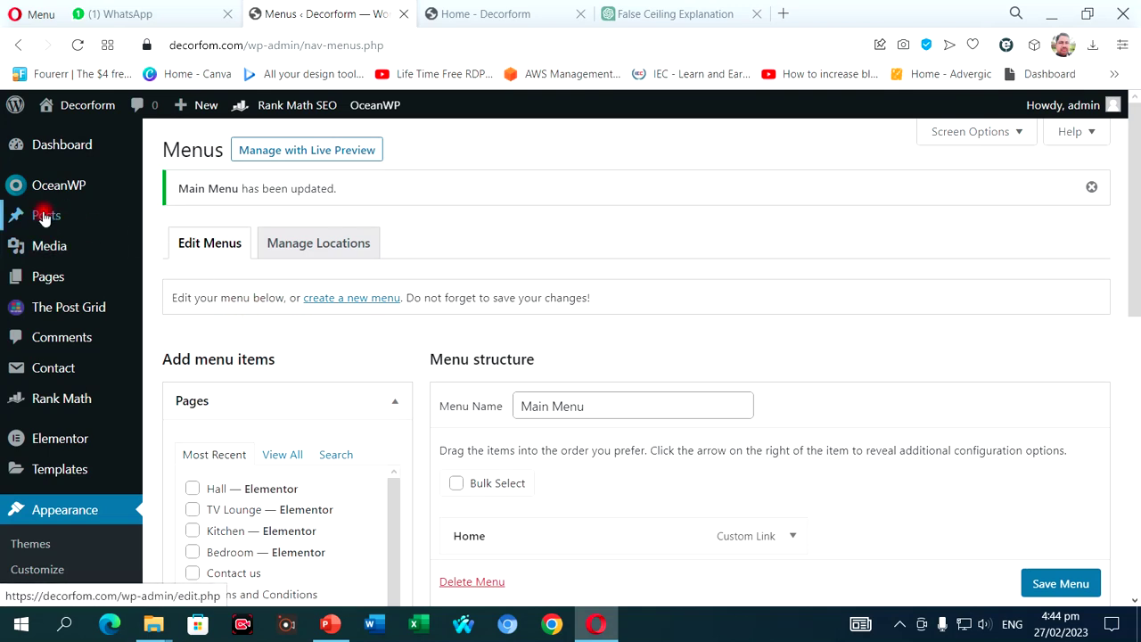
pyautogui.moveTo(45, 218)
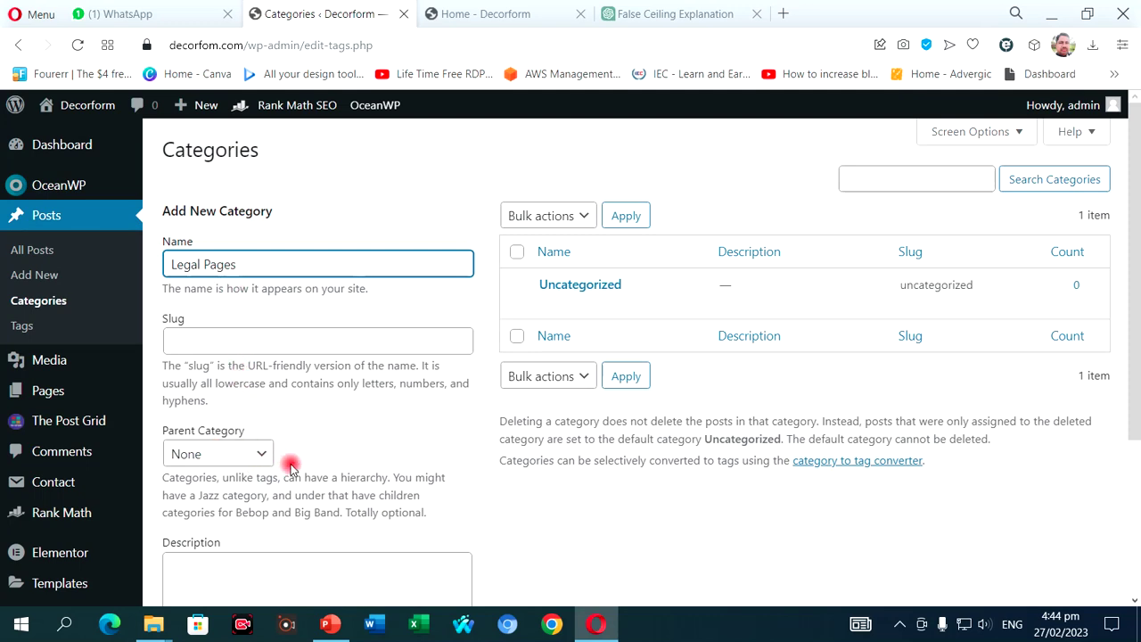
pyautogui.scroll(-1, 267, 464)
pyautogui.scroll(1, 276, 414)
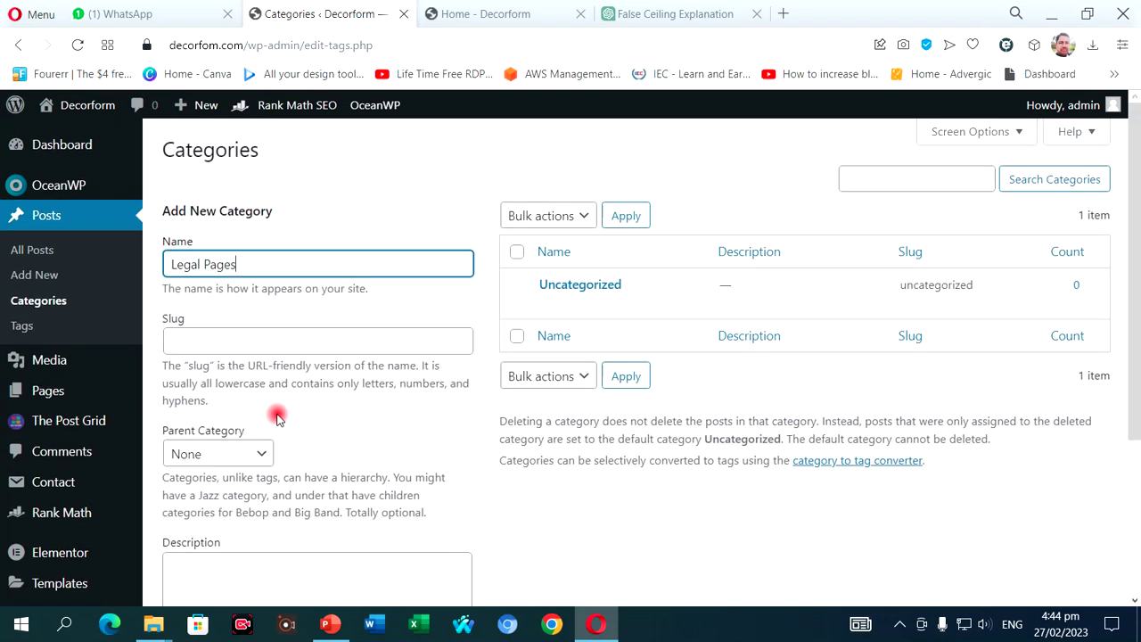
pyautogui.click(627, 217)
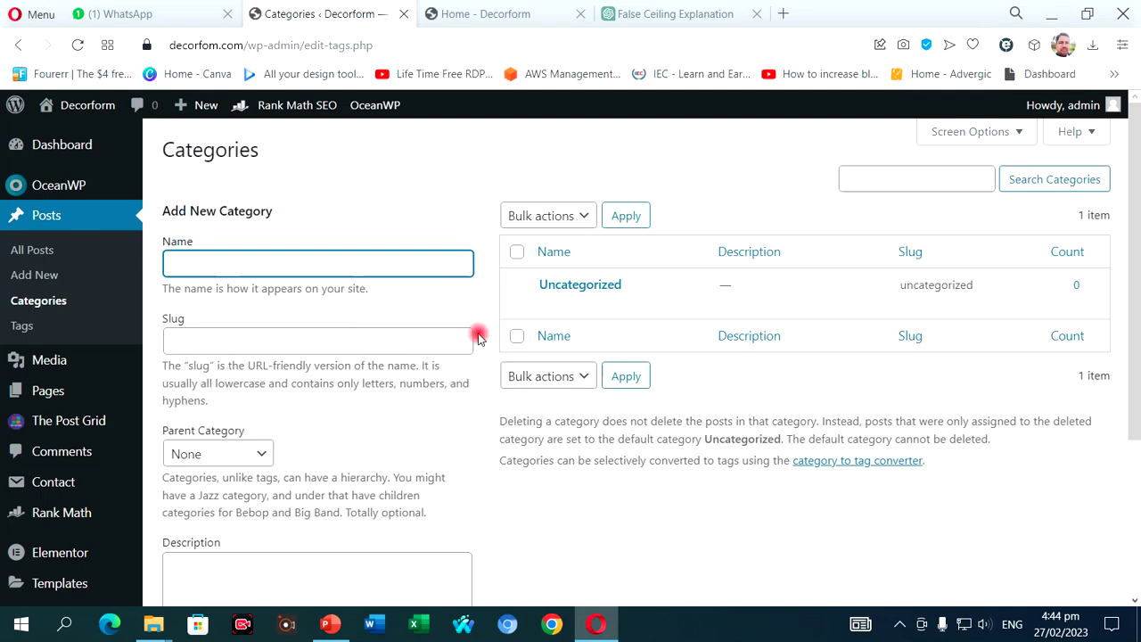
# Reopen the Main Menu editor and view all post categories available as menu items
pyautogui.scroll(-1, 478, 337)
pyautogui.moveTo(77, 462)
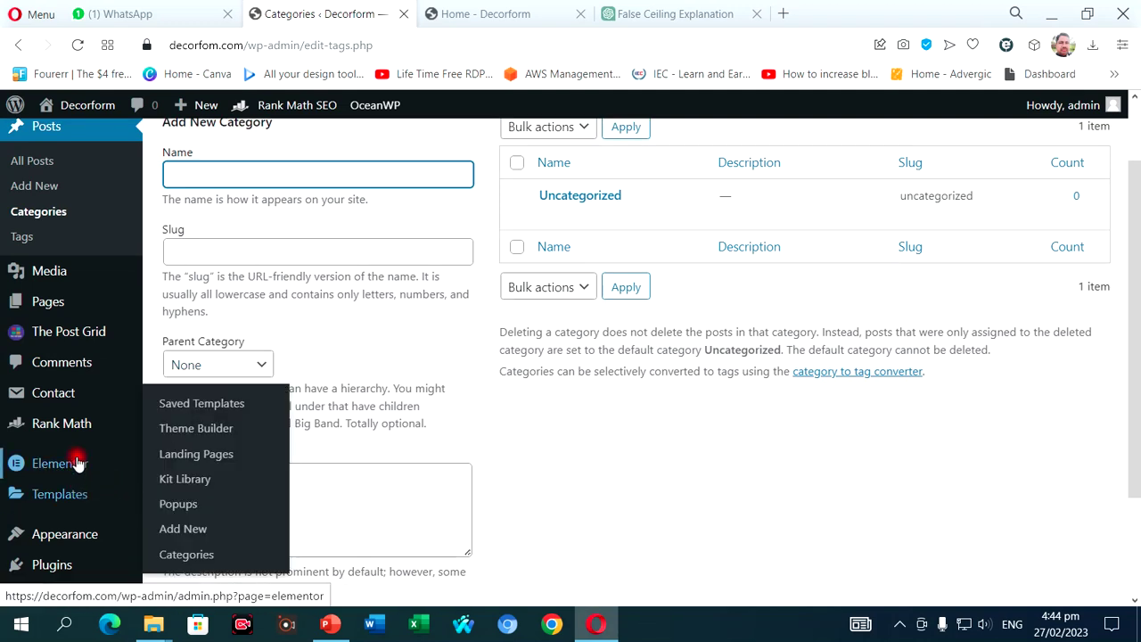
pyautogui.scroll(-1, 45, 427)
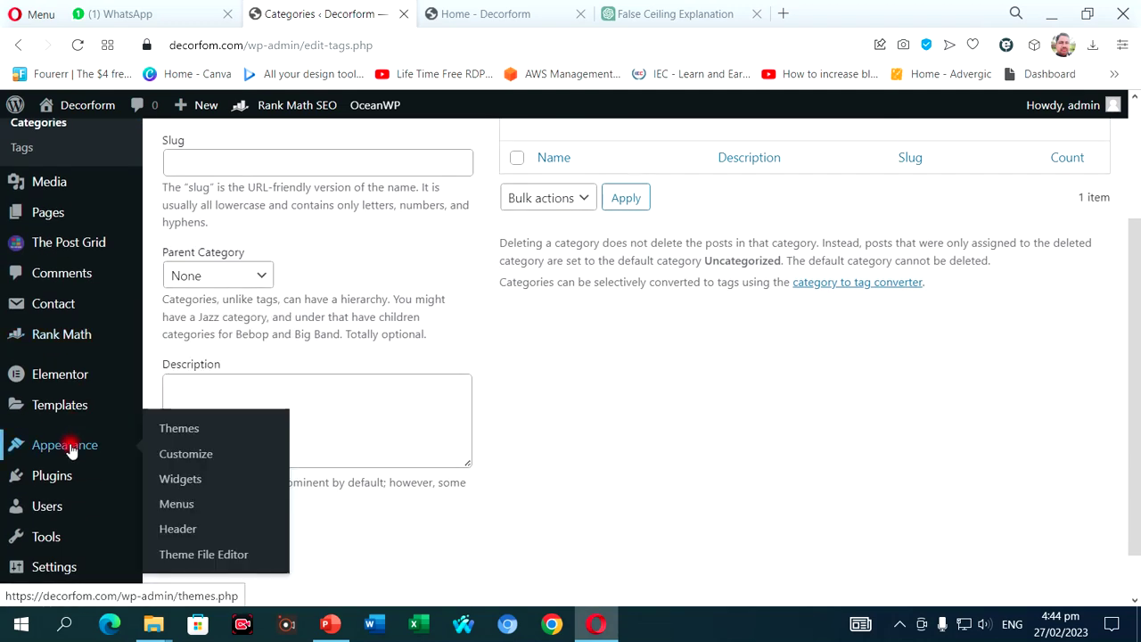
pyautogui.click(174, 503)
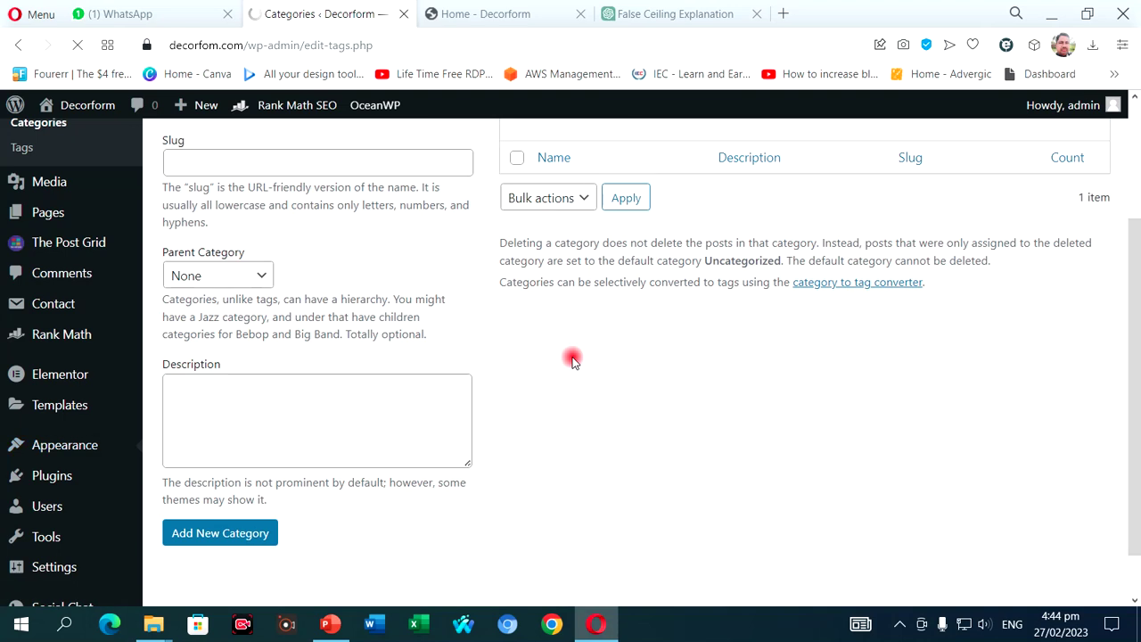
pyautogui.scroll(-2, 572, 359)
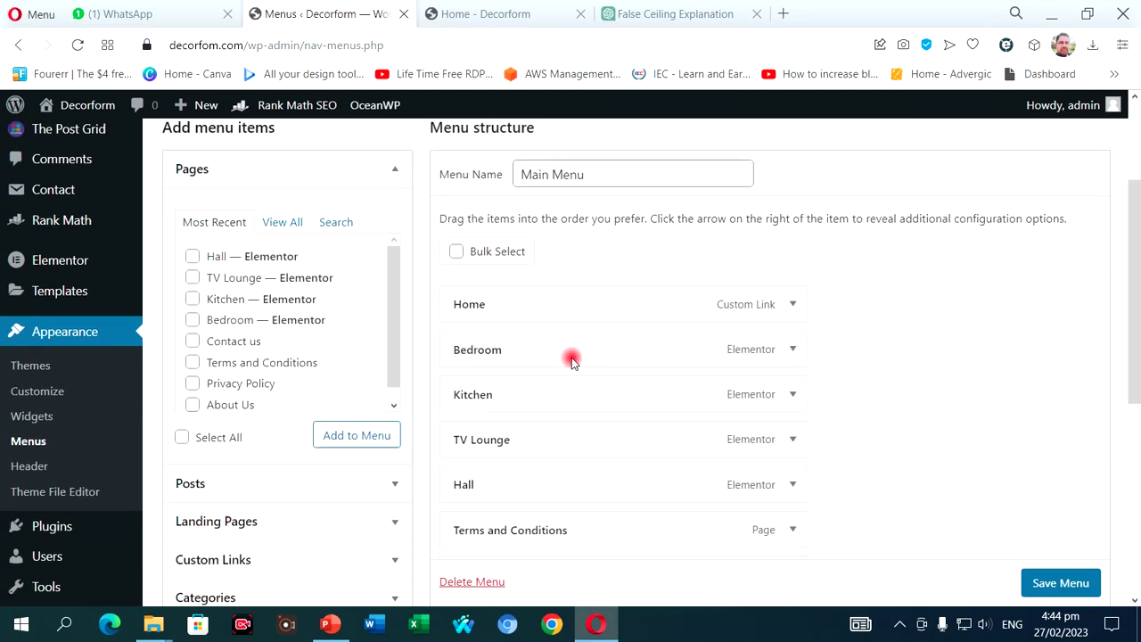
pyautogui.scroll(-2, 438, 329)
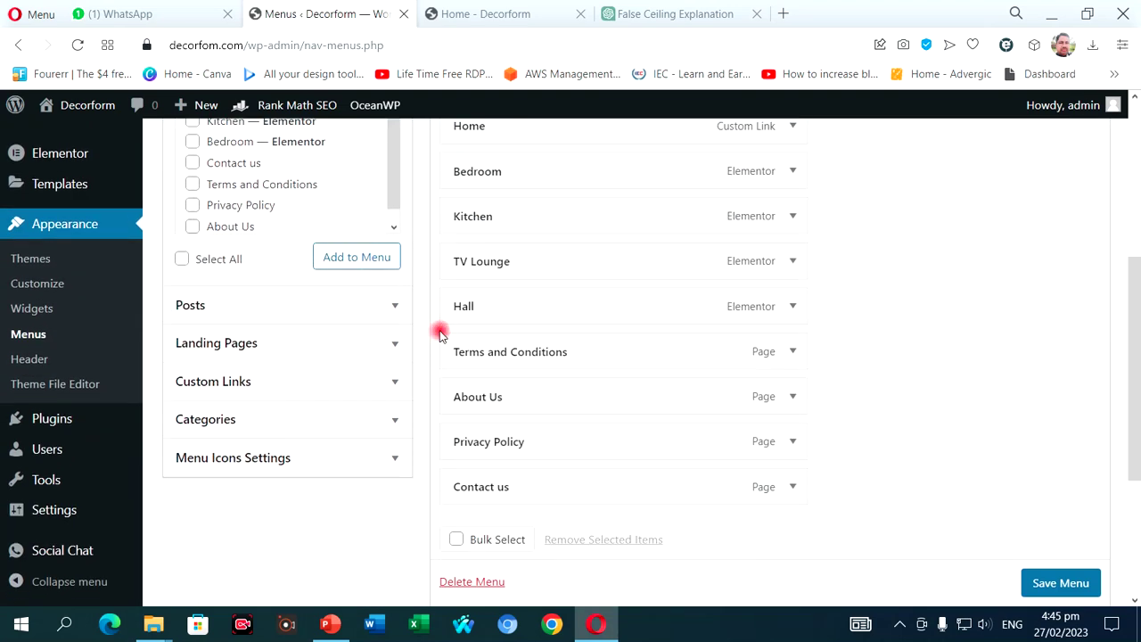
pyautogui.scroll(1, 439, 331)
pyautogui.scroll(1, 261, 295)
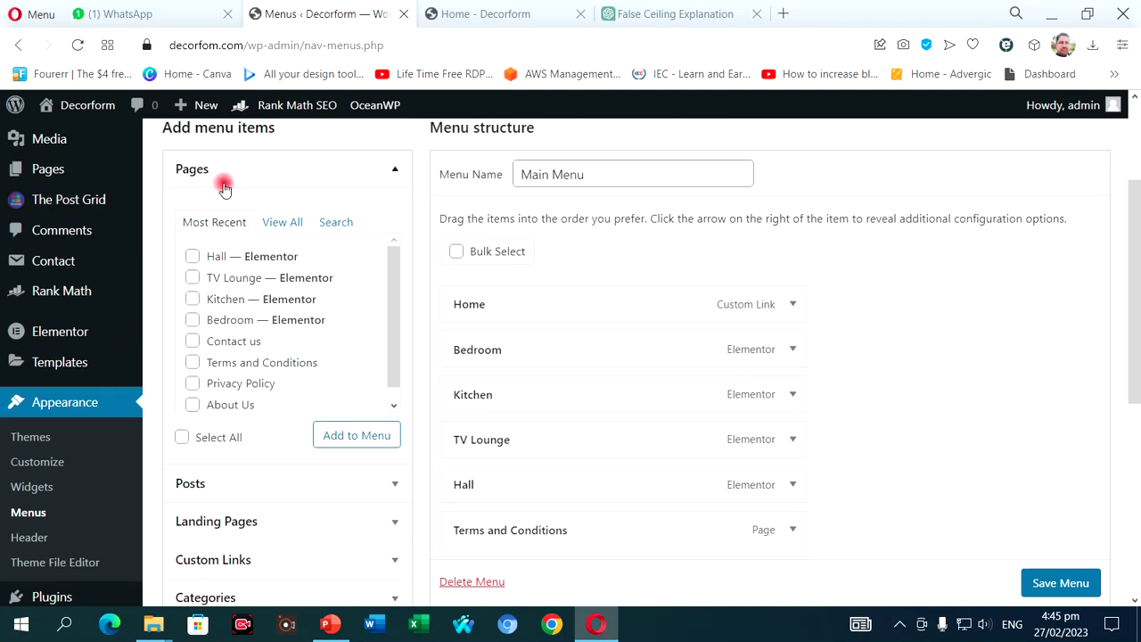
pyautogui.scroll(-1, 233, 375)
pyautogui.scroll(-2, 243, 441)
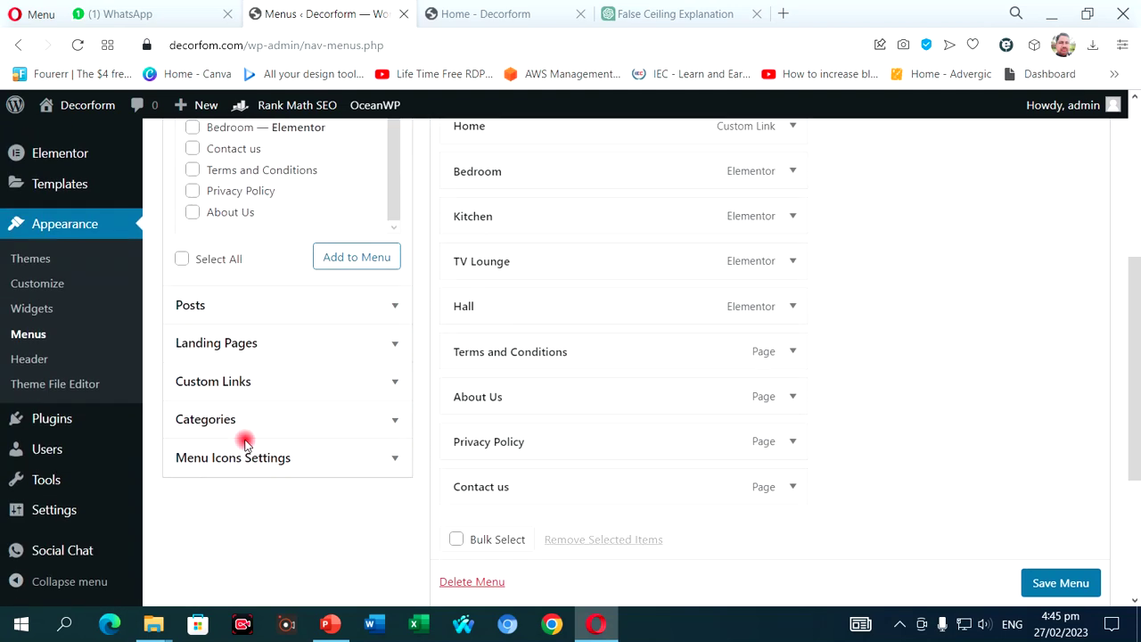
pyautogui.click(214, 419)
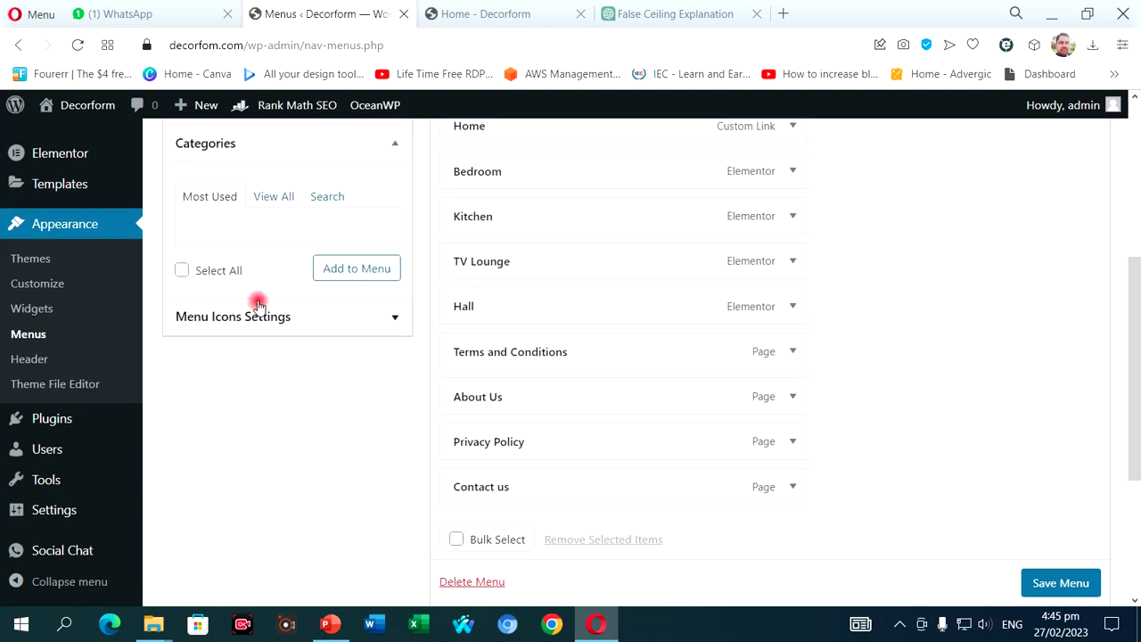
pyautogui.click(273, 197)
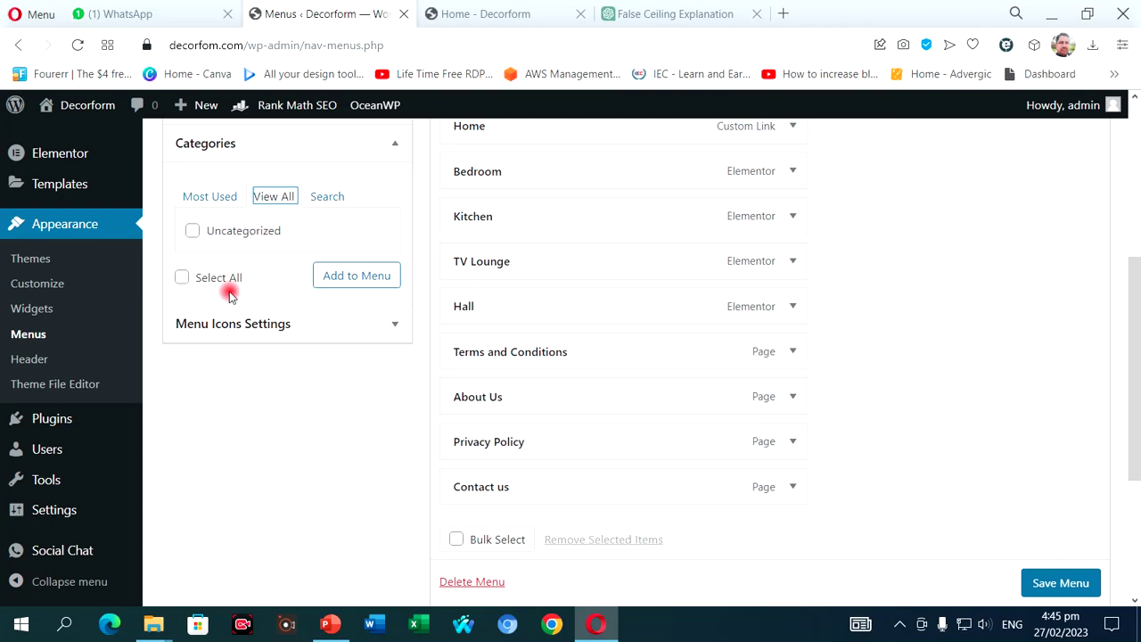
# Return to the post categories and add a new category named Legal Pages with no parent
pyautogui.scroll(1, 227, 299)
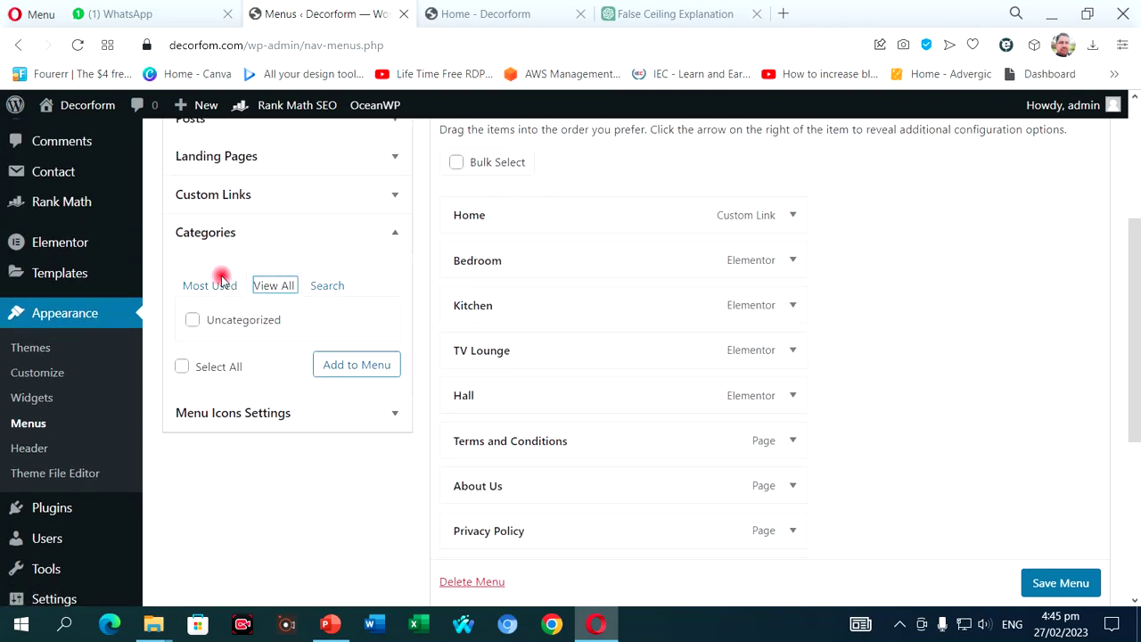
pyautogui.scroll(3, 91, 258)
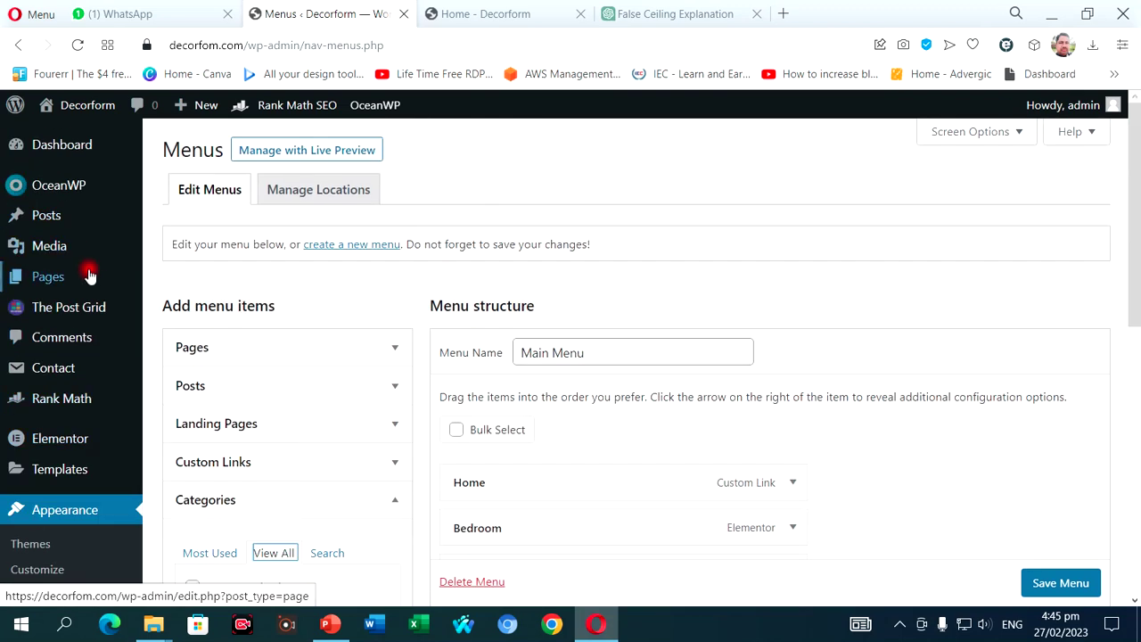
pyautogui.click(196, 270)
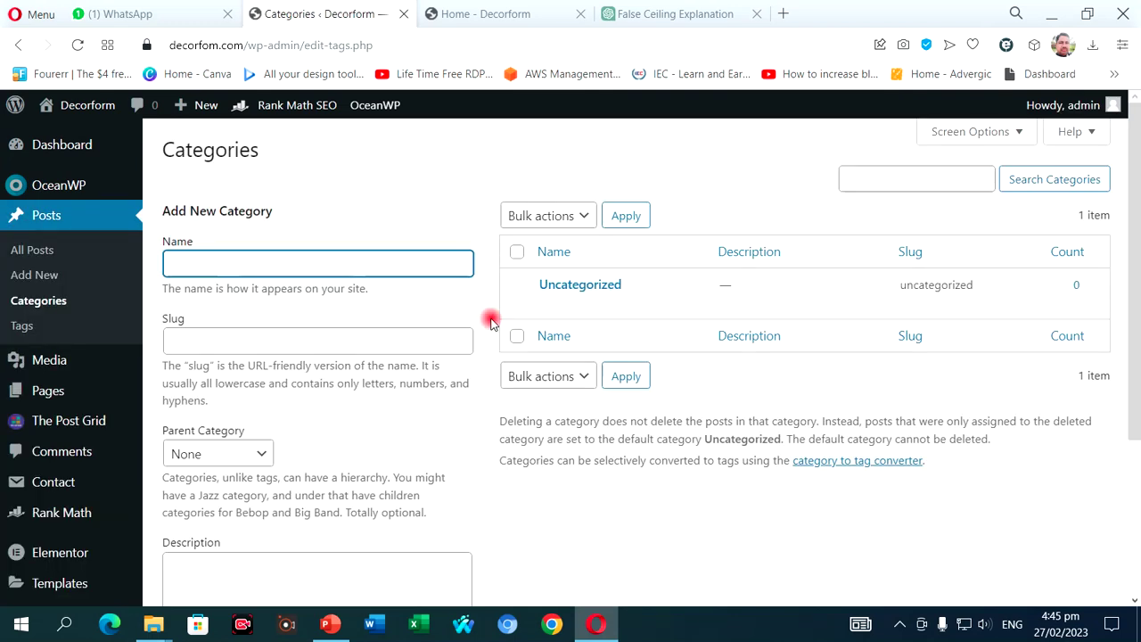
pyautogui.scroll(-2, 600, 418)
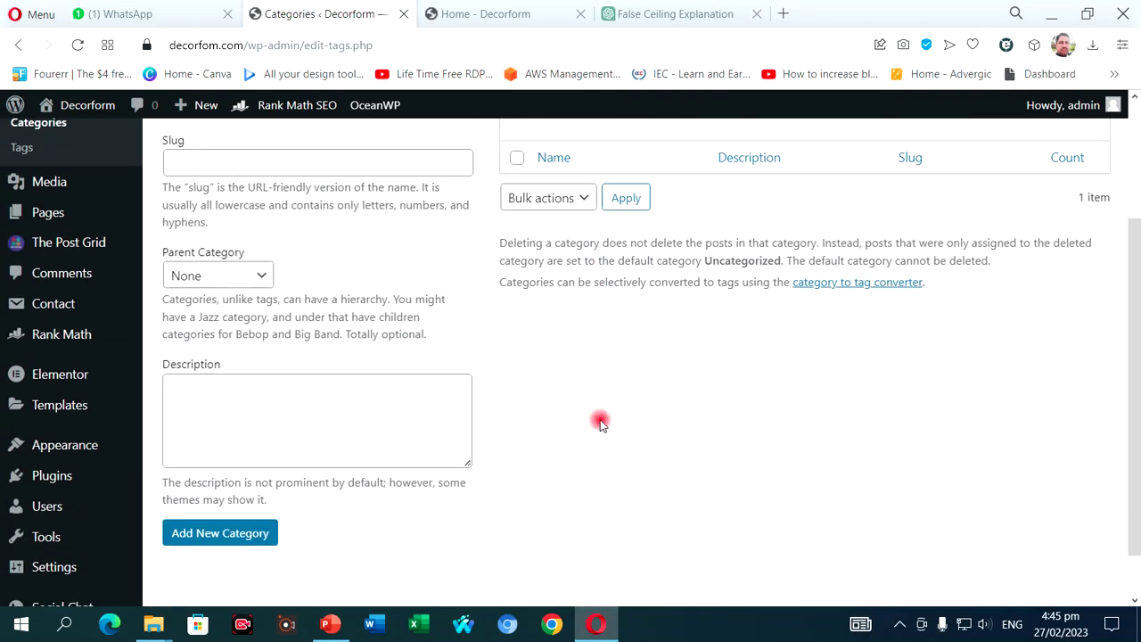
pyautogui.scroll(1, 396, 452)
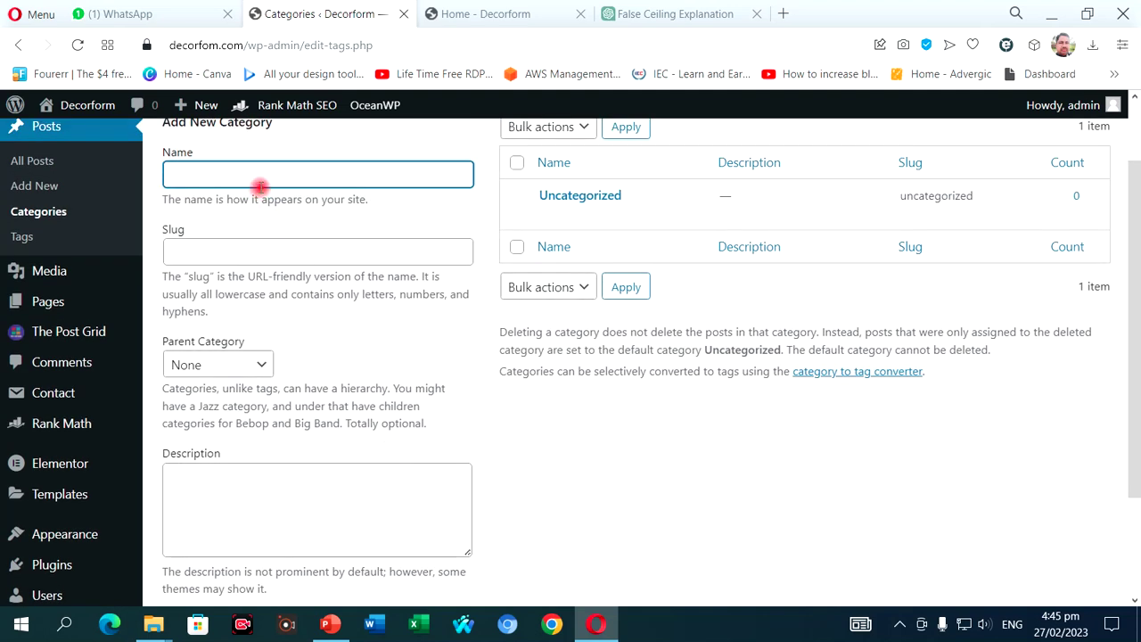
pyautogui.scroll(1, 470, 314)
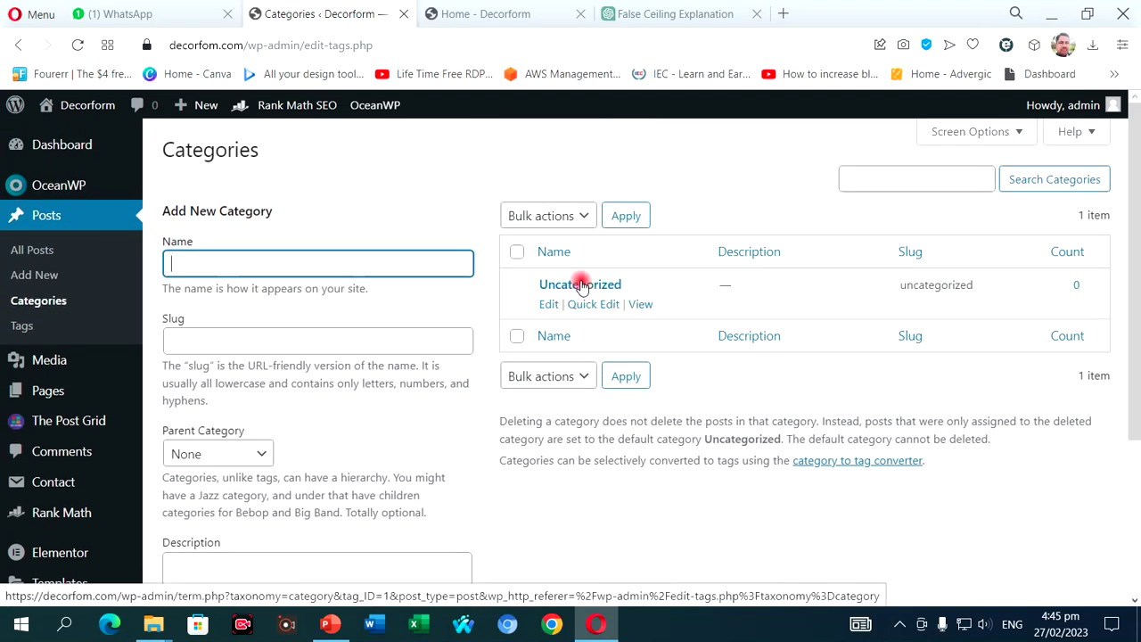
pyautogui.click(304, 266)
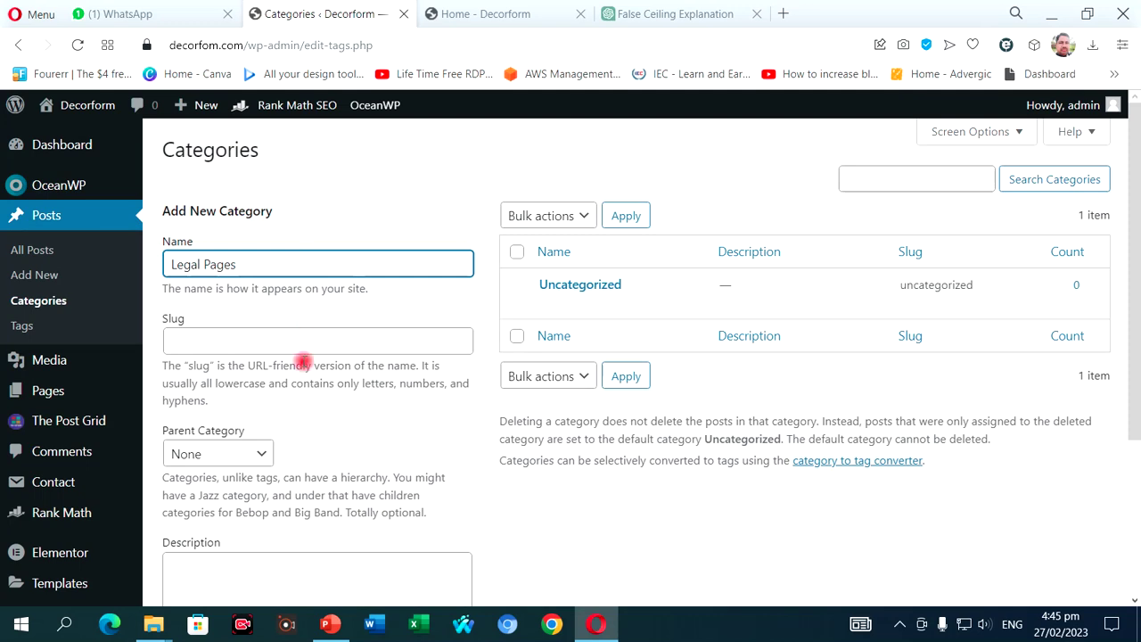
pyautogui.scroll(-2, 305, 425)
pyautogui.click(231, 538)
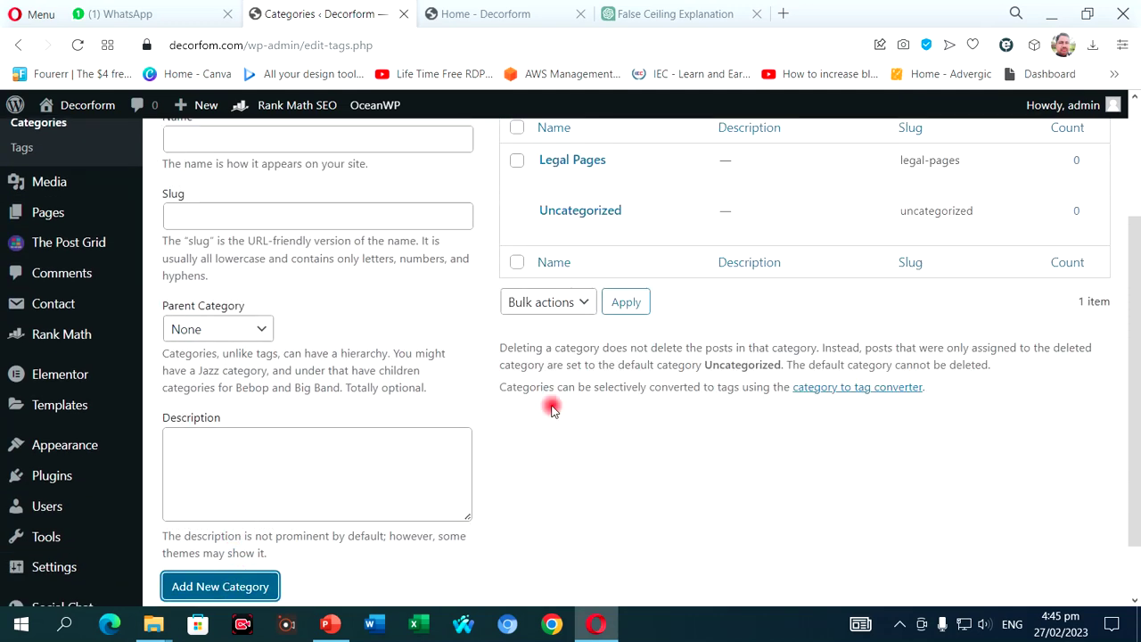
# Check the category list for the Legal Pages entry
pyautogui.scroll(2, 615, 345)
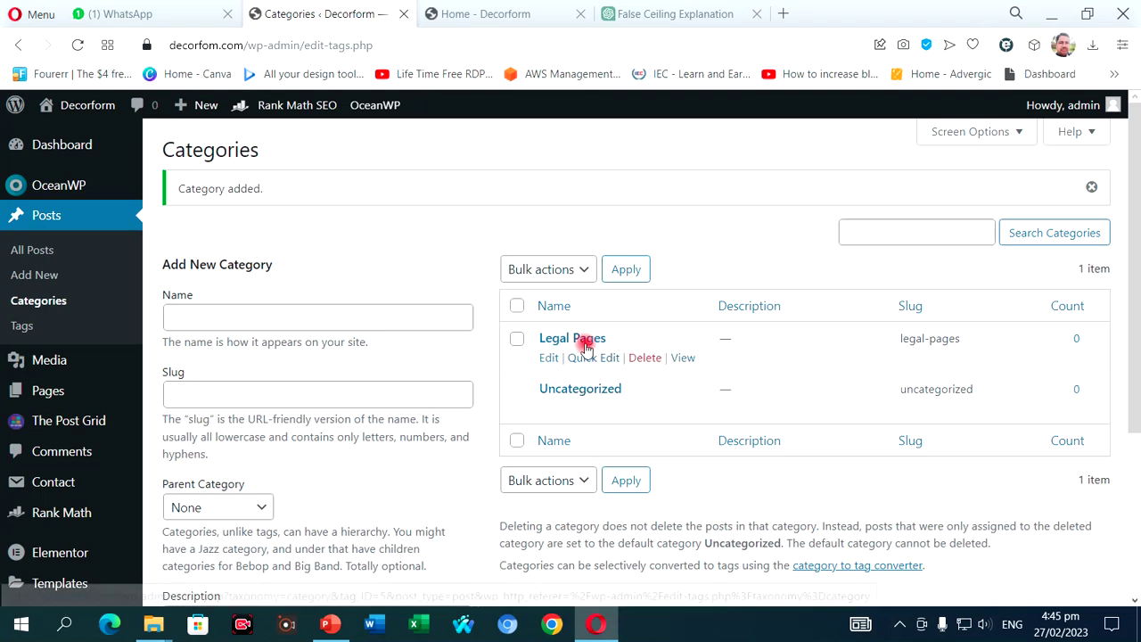
pyautogui.scroll(-2, 683, 492)
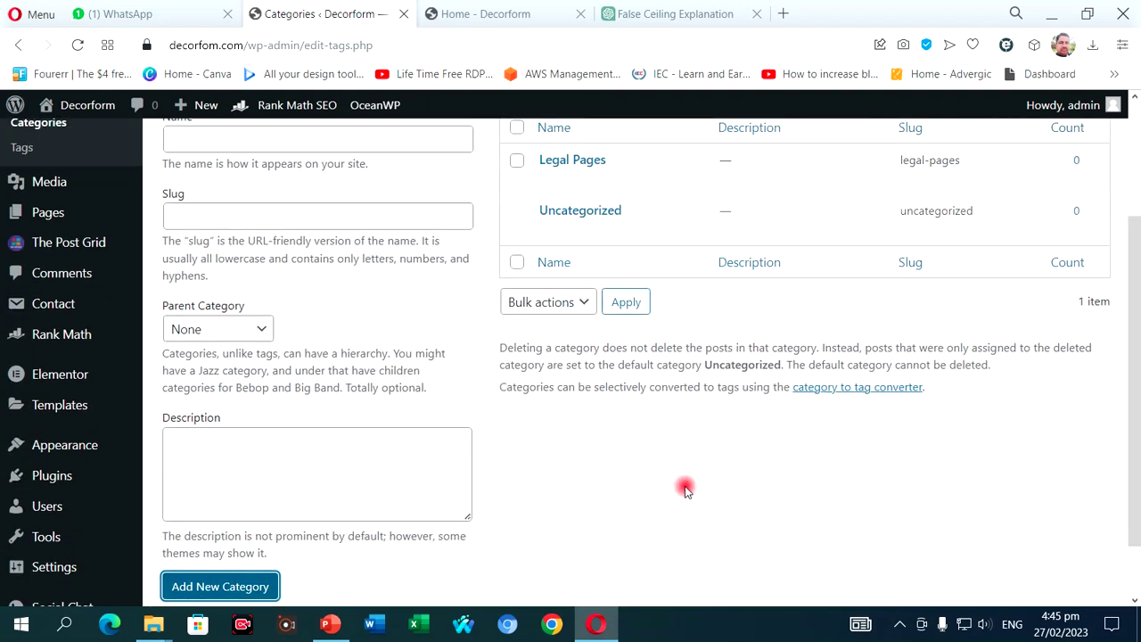
pyautogui.scroll(-1, 685, 491)
pyautogui.scroll(3, 643, 491)
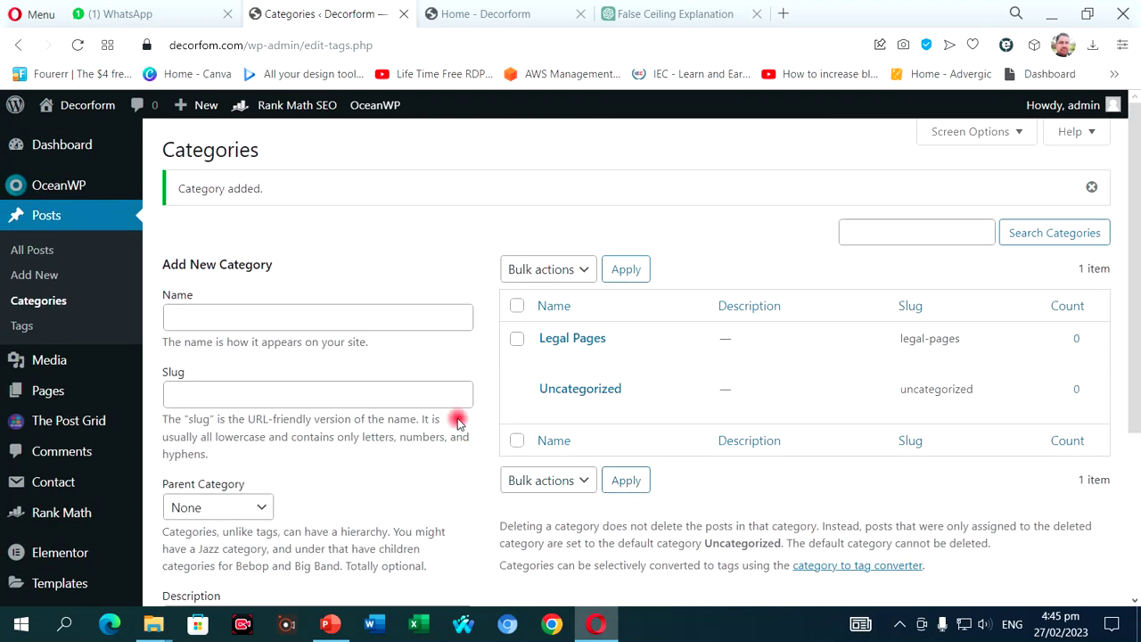
pyautogui.scroll(-3, 53, 508)
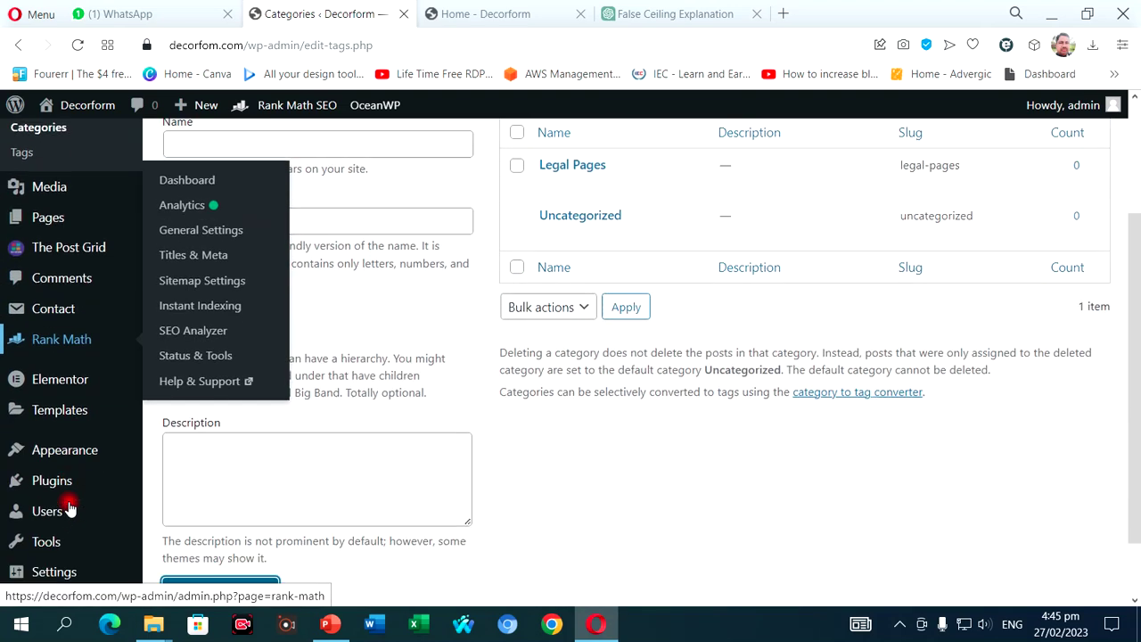
# Reopen the Main Menu editor, add the Legal Pages category as a menu item and place it directly below Hall
pyautogui.moveTo(79, 451)
pyautogui.click(178, 505)
pyautogui.scroll(-1, 678, 358)
pyautogui.scroll(-2, 301, 372)
pyautogui.scroll(-1, 275, 384)
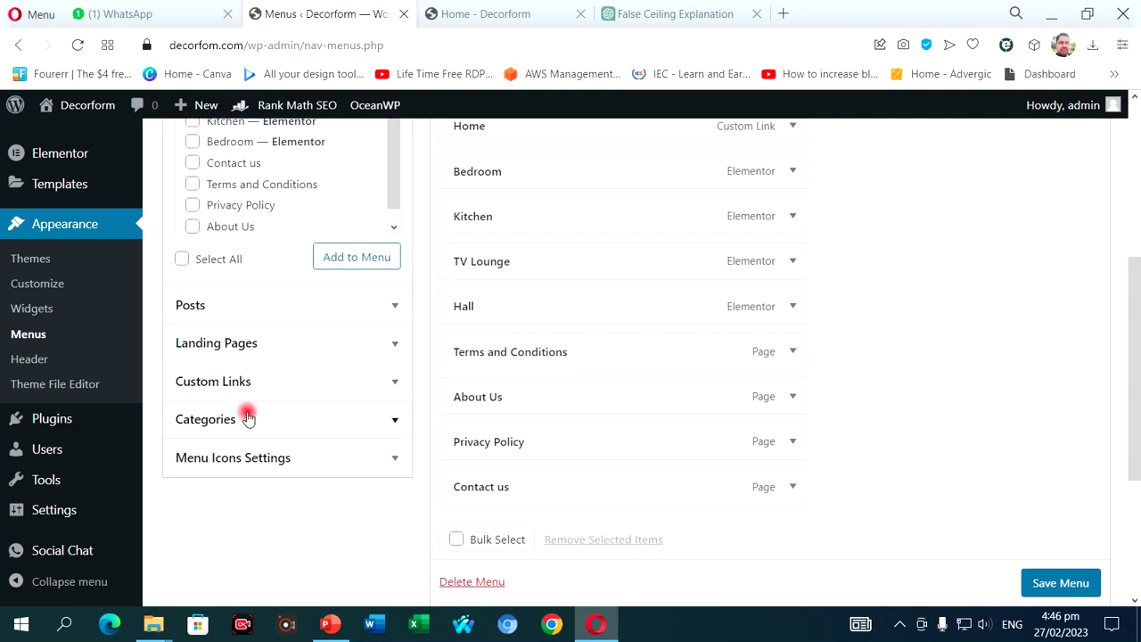
pyautogui.click(248, 419)
pyautogui.click(269, 195)
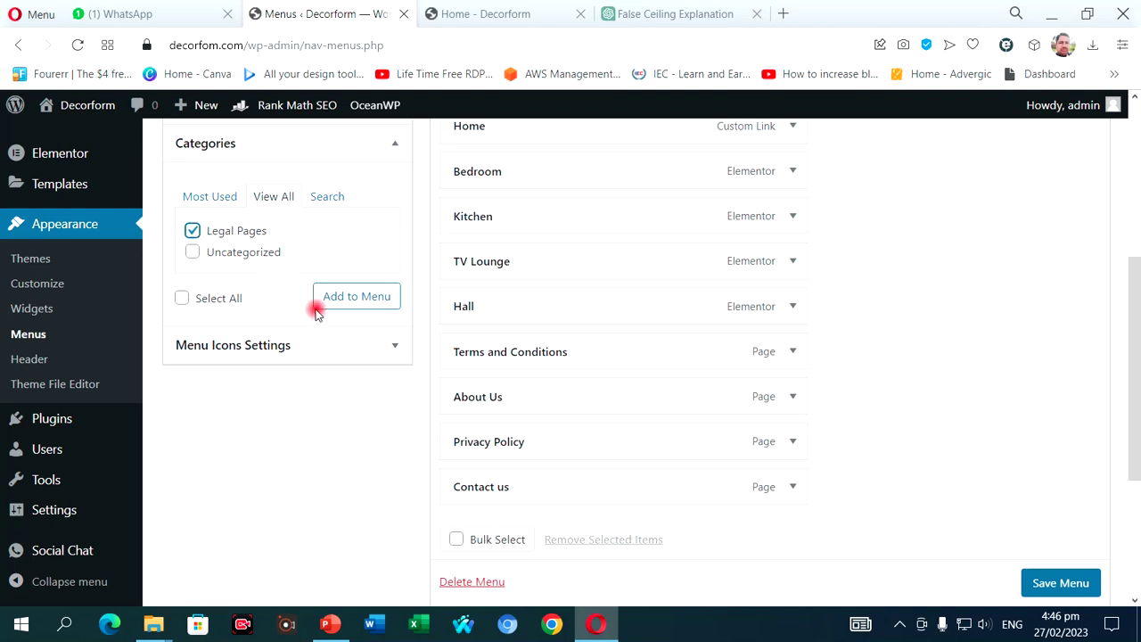
pyautogui.click(357, 297)
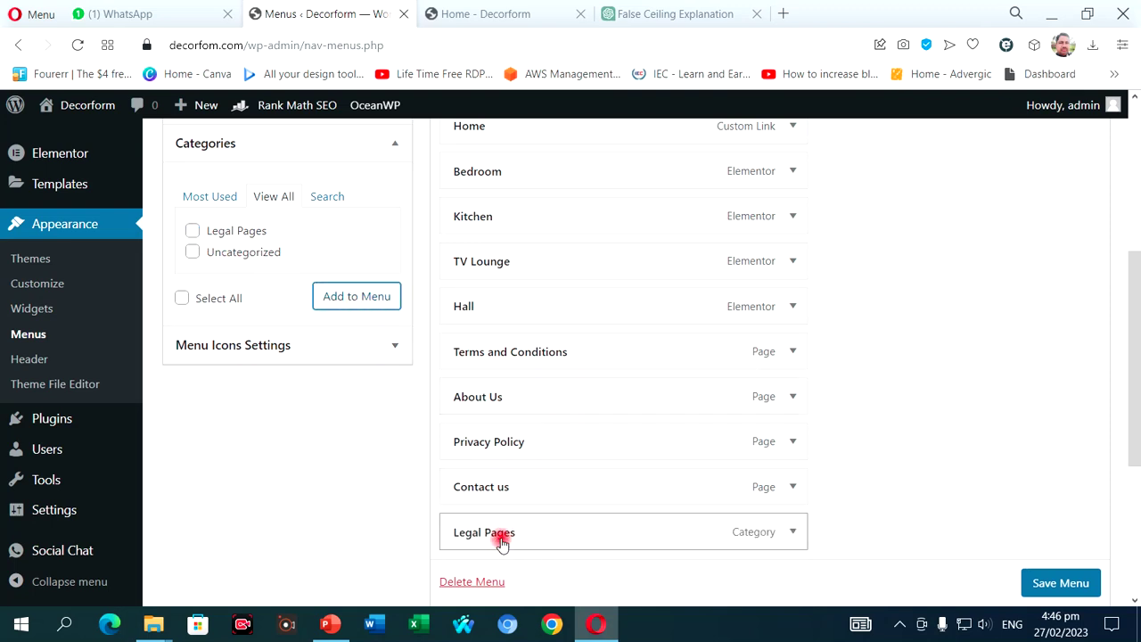
pyautogui.moveTo(508, 532); pyautogui.dragTo(502, 357)
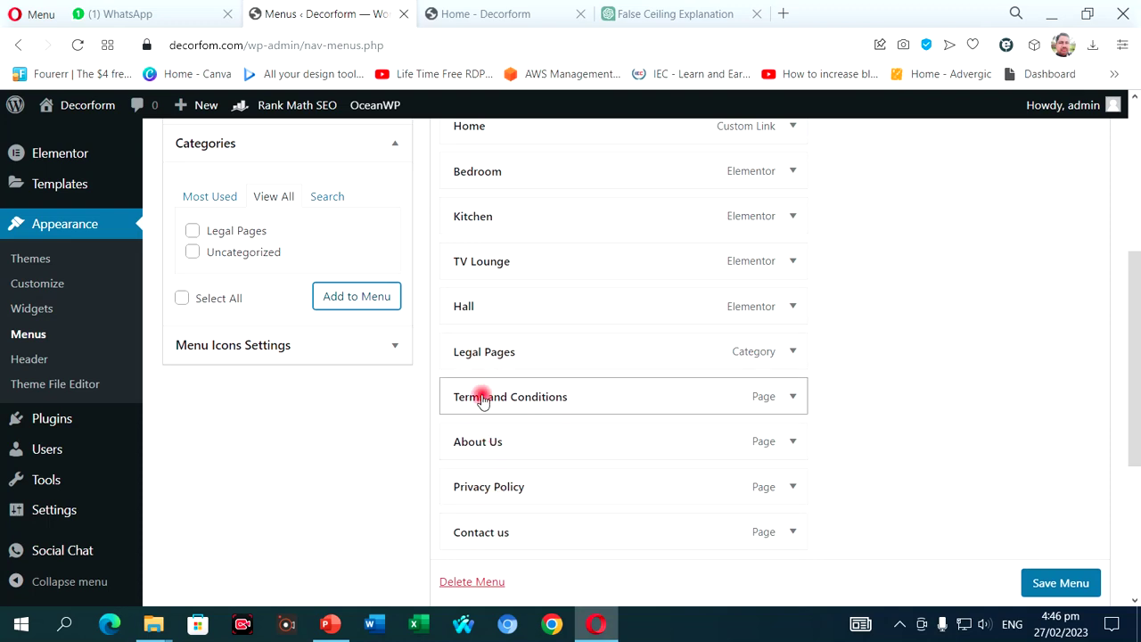
# Nest Terms and Conditions, About Us, Privacy Policy and Contact us as sub items of Legal Pages and save the menu
pyautogui.moveTo(475, 398); pyautogui.dragTo(526, 401)
pyautogui.moveTo(501, 438); pyautogui.dragTo(526, 443)
pyautogui.moveTo(484, 492); pyautogui.dragTo(519, 494)
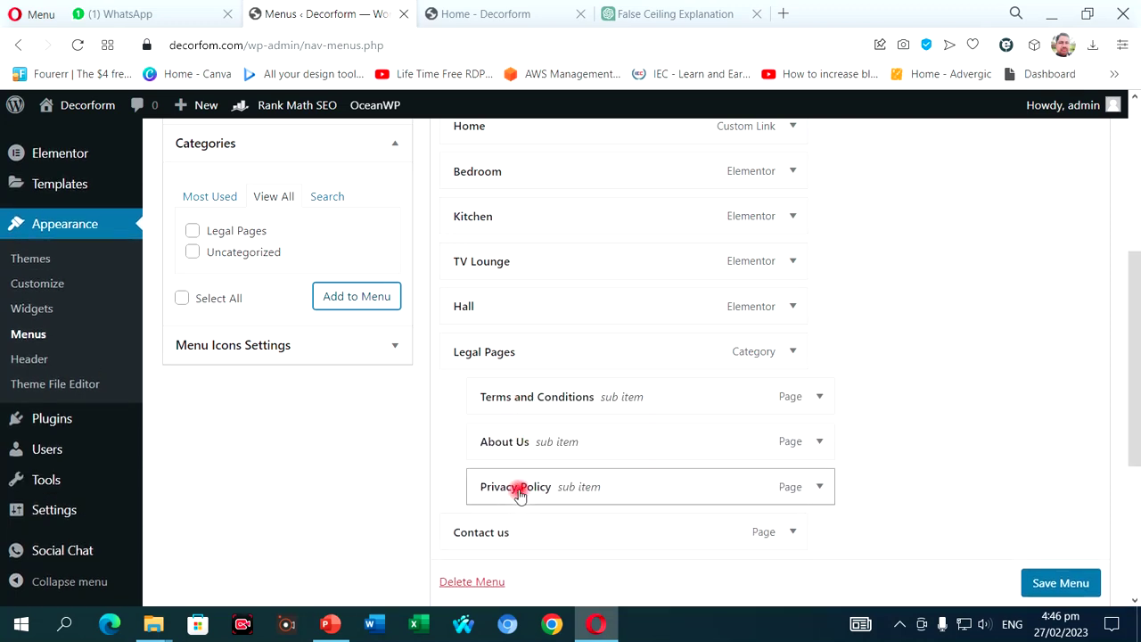
pyautogui.moveTo(509, 539); pyautogui.dragTo(534, 535)
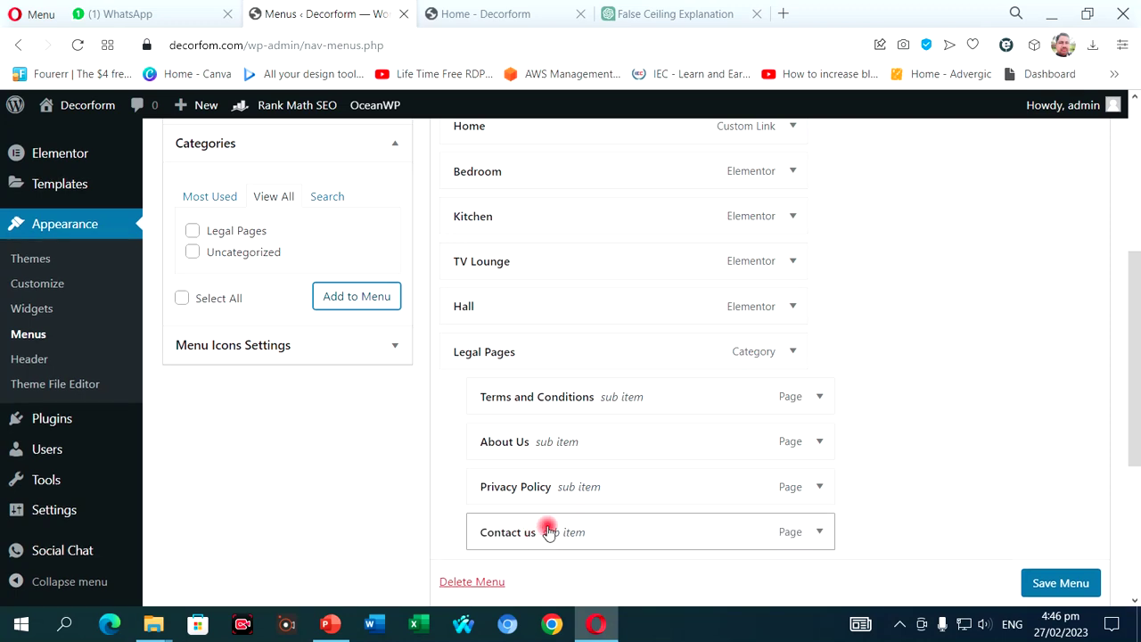
pyautogui.scroll(-1, 619, 441)
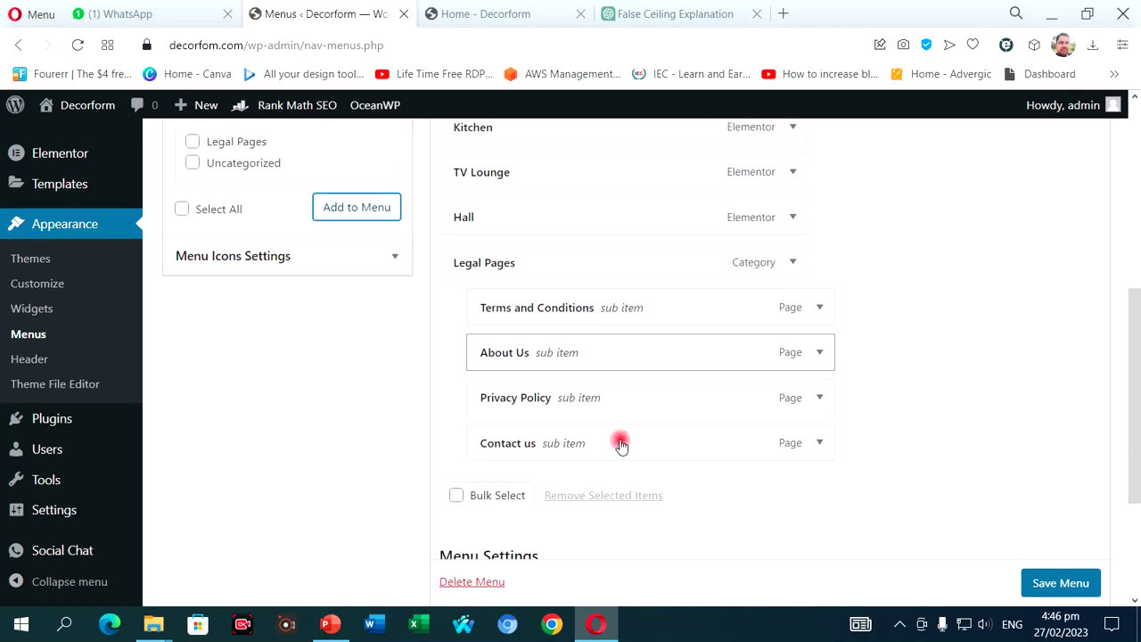
pyautogui.scroll(-1, 1057, 576)
pyautogui.click(1057, 580)
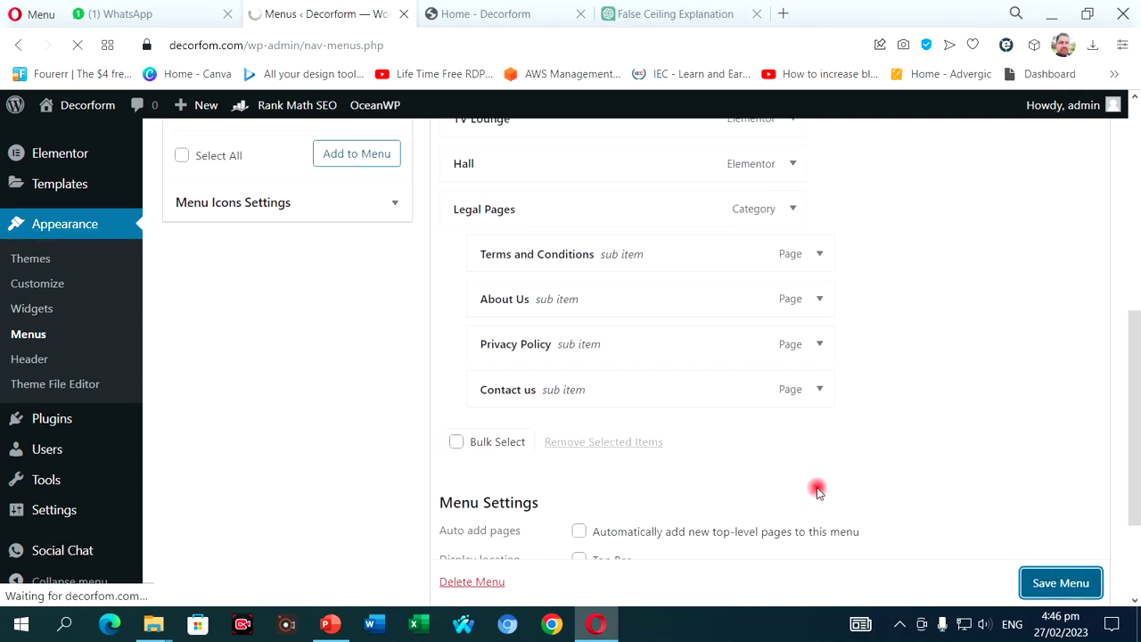
# Reload the live site's home page, check the Legal Pages submenu in the header and open the Legal Pages category page
pyautogui.click(497, 14)
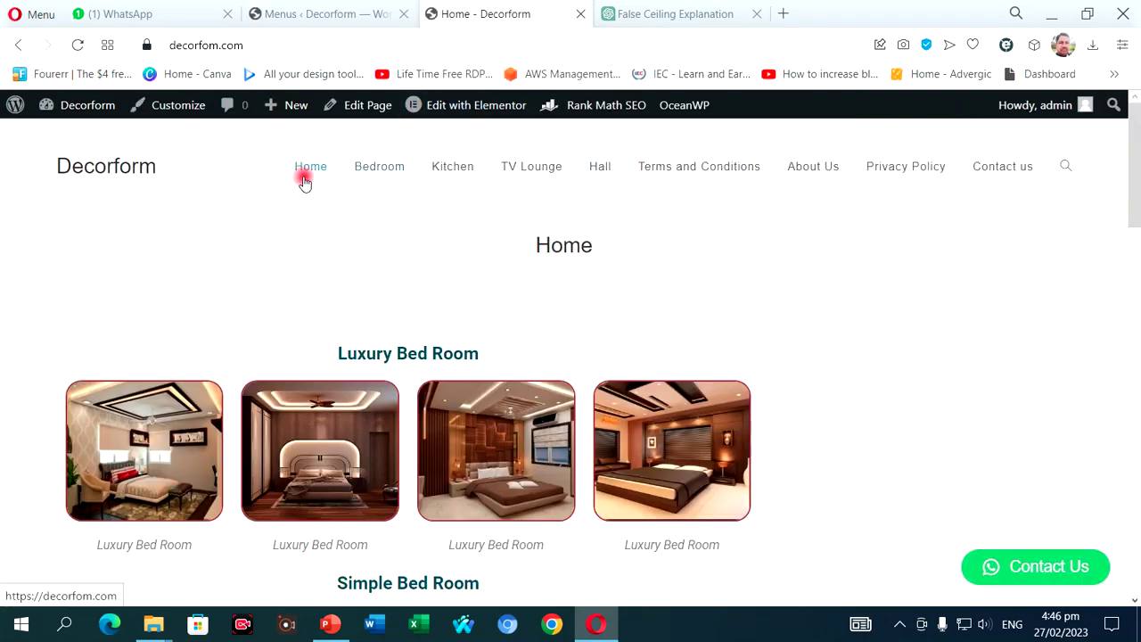
pyautogui.click(107, 170)
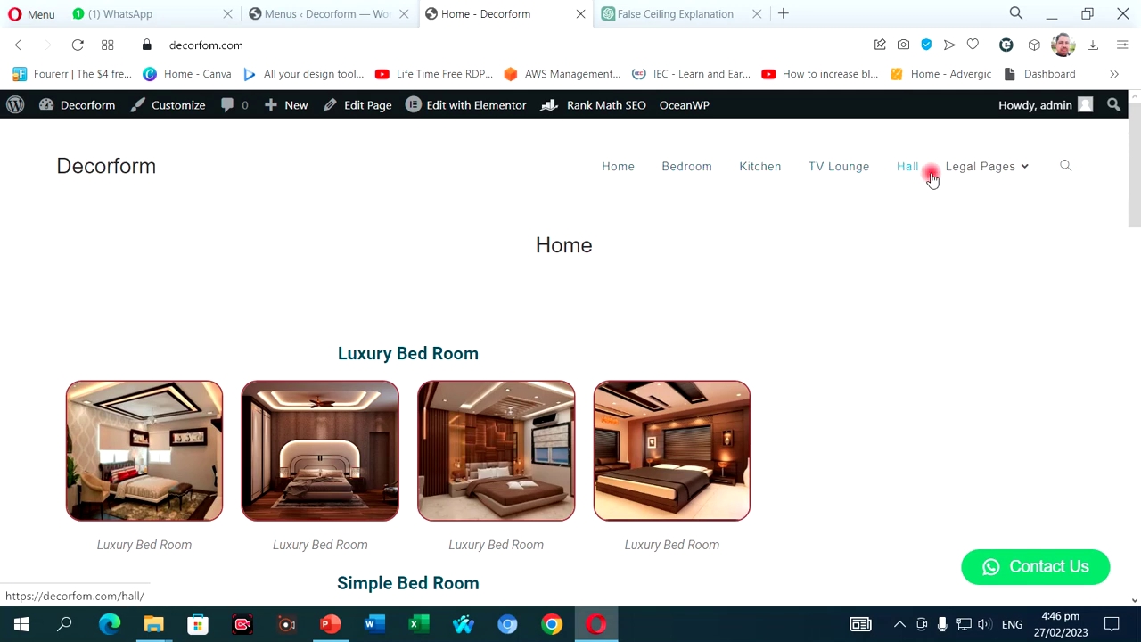
pyautogui.moveTo(987, 170)
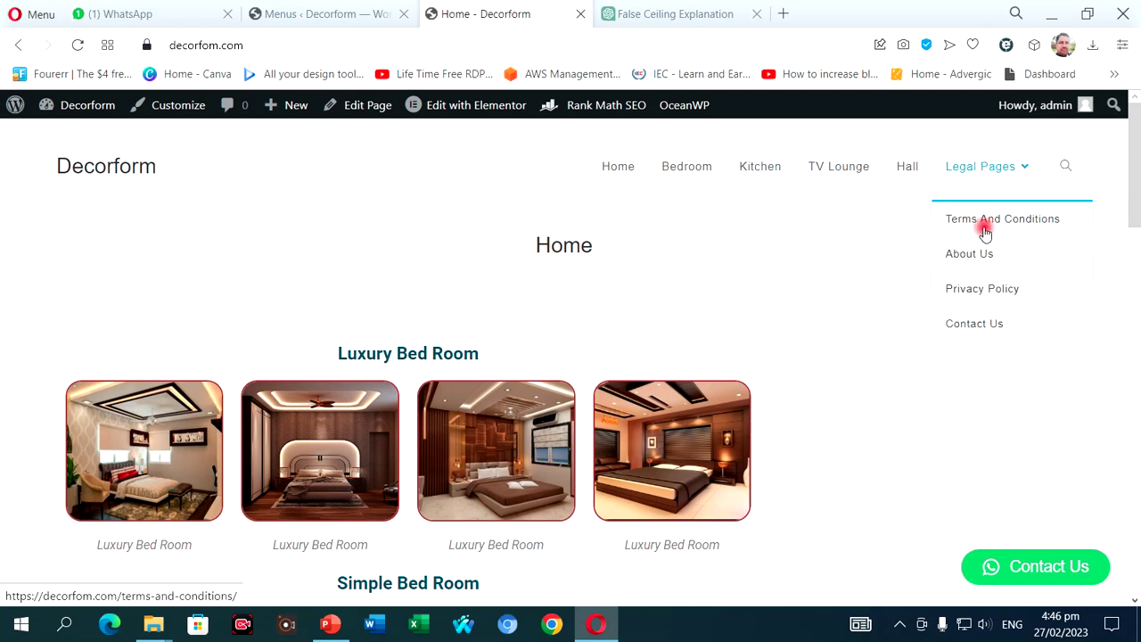
pyautogui.click(980, 170)
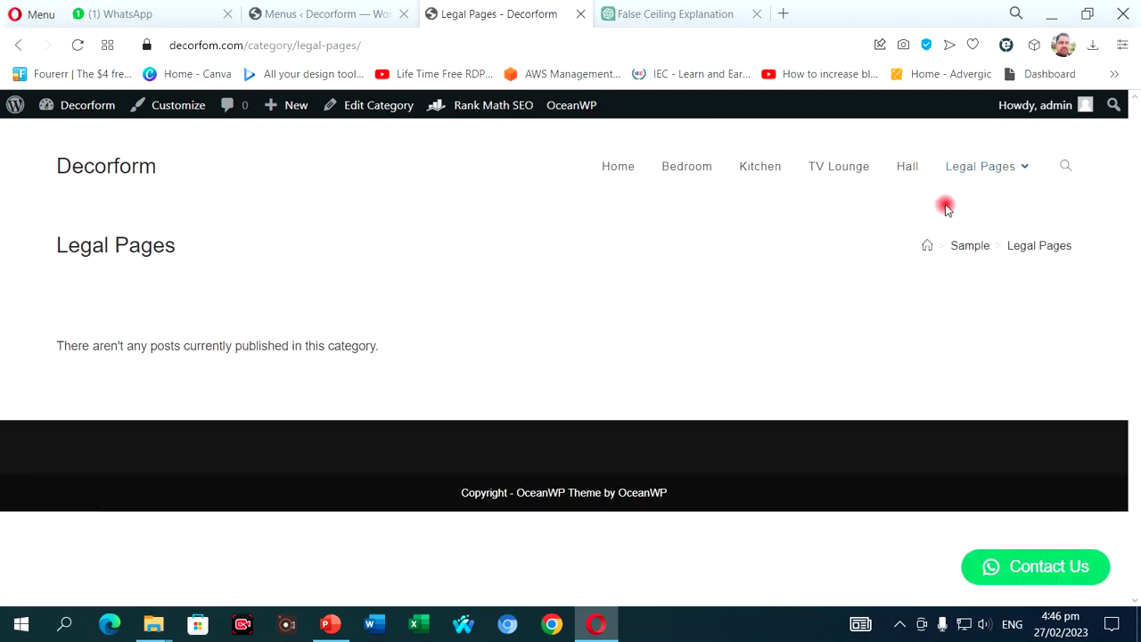
# Open the Contact Us page from the Legal Pages submenu and view it down to the footer
pyautogui.moveTo(993, 163)
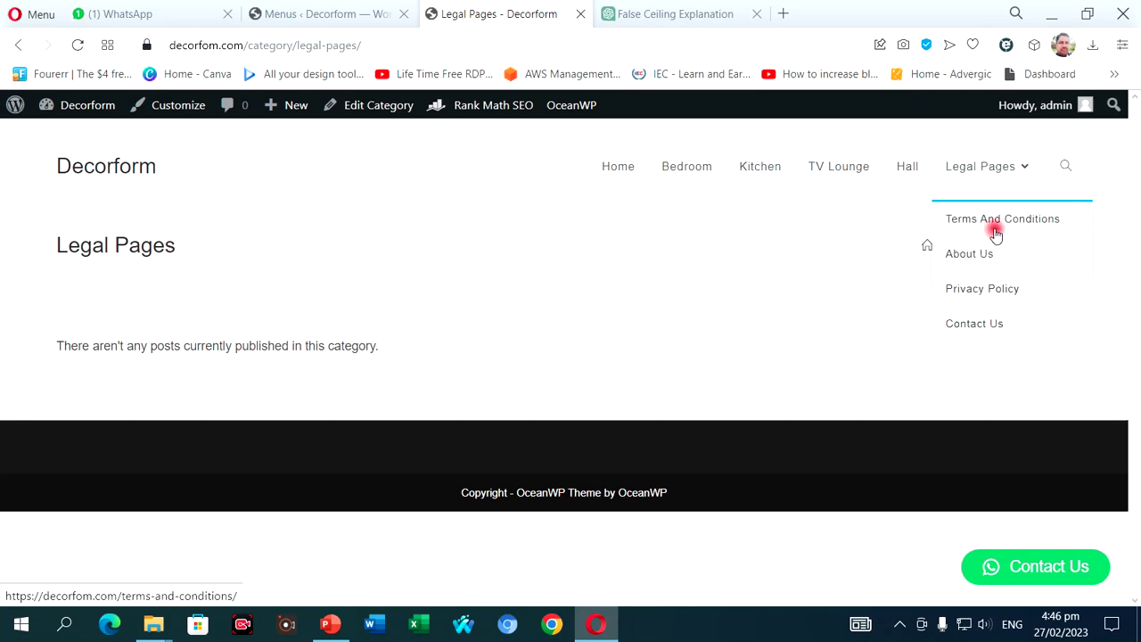
pyautogui.click(971, 322)
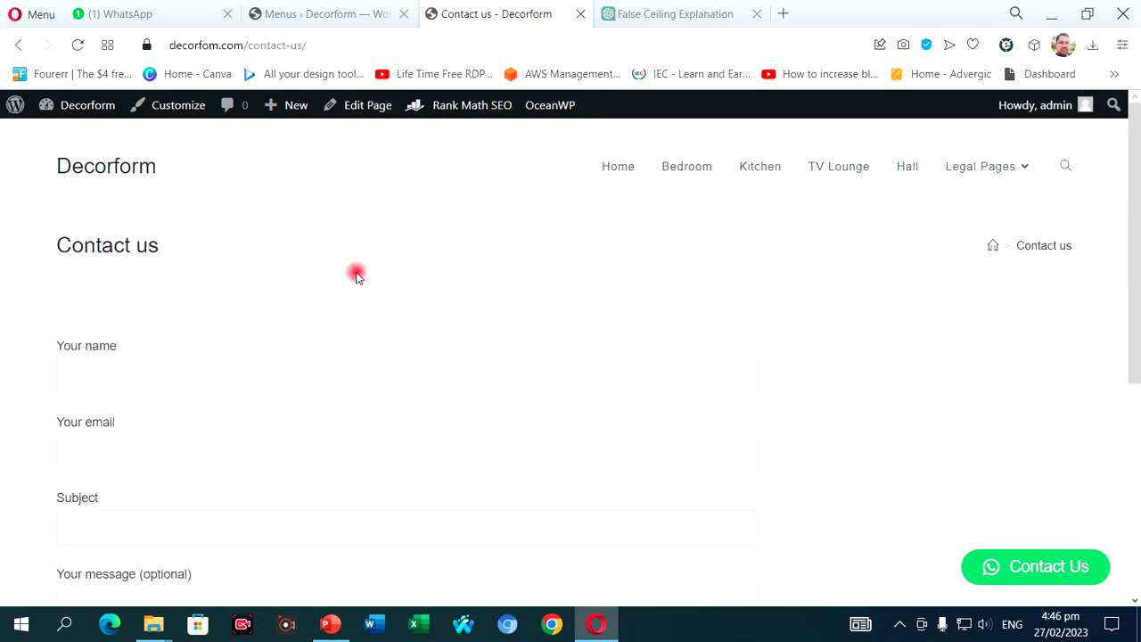
pyautogui.scroll(-4, 357, 276)
pyautogui.scroll(4, 356, 275)
pyautogui.moveTo(1012, 169)
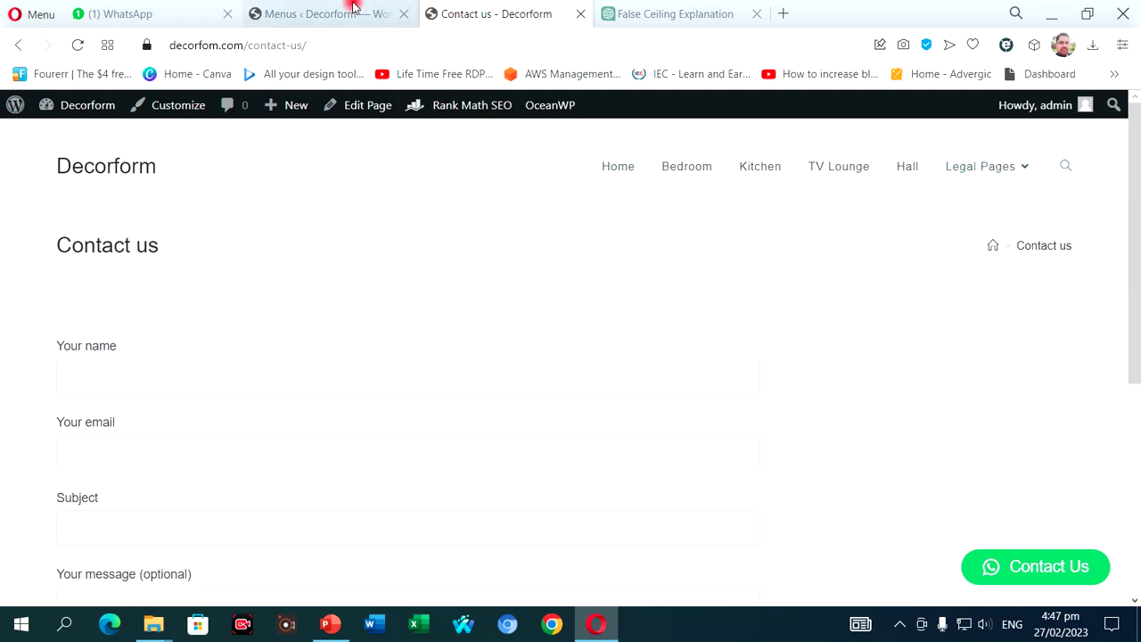
pyautogui.scroll(-5, 394, 225)
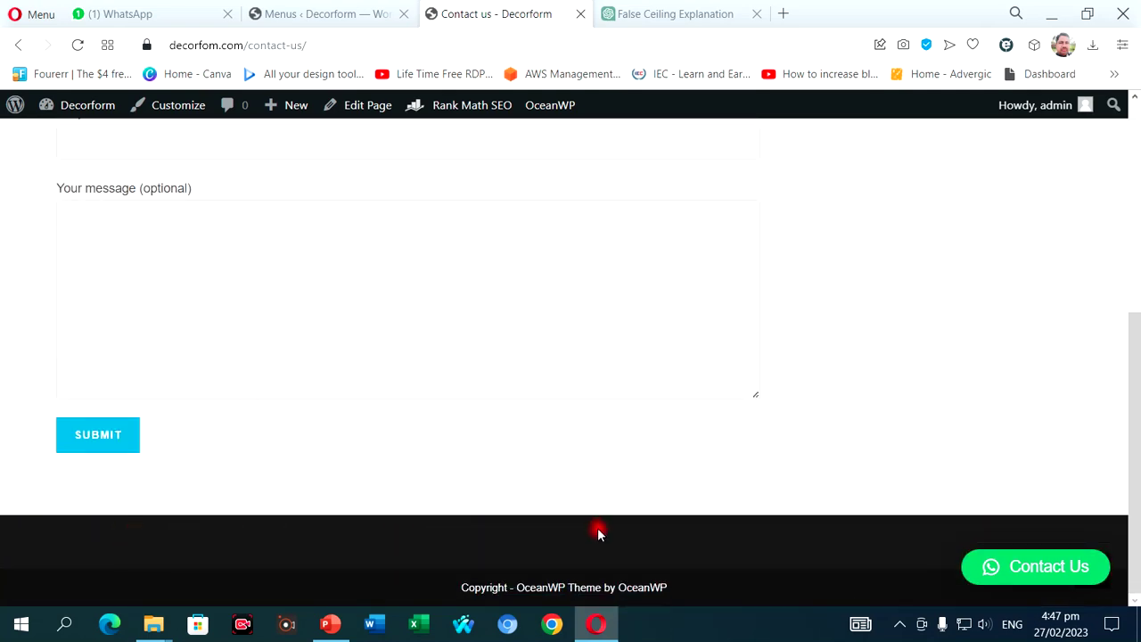
# Return to the WordPress menu editor and start a new menu named Footer menu
pyautogui.click(339, 16)
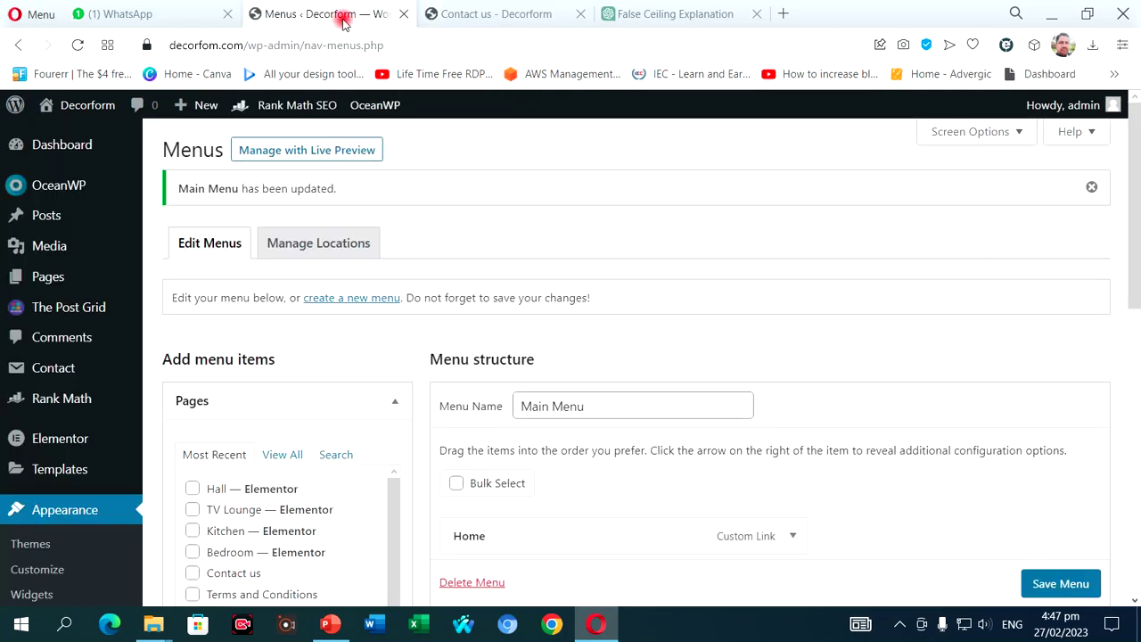
pyautogui.click(337, 304)
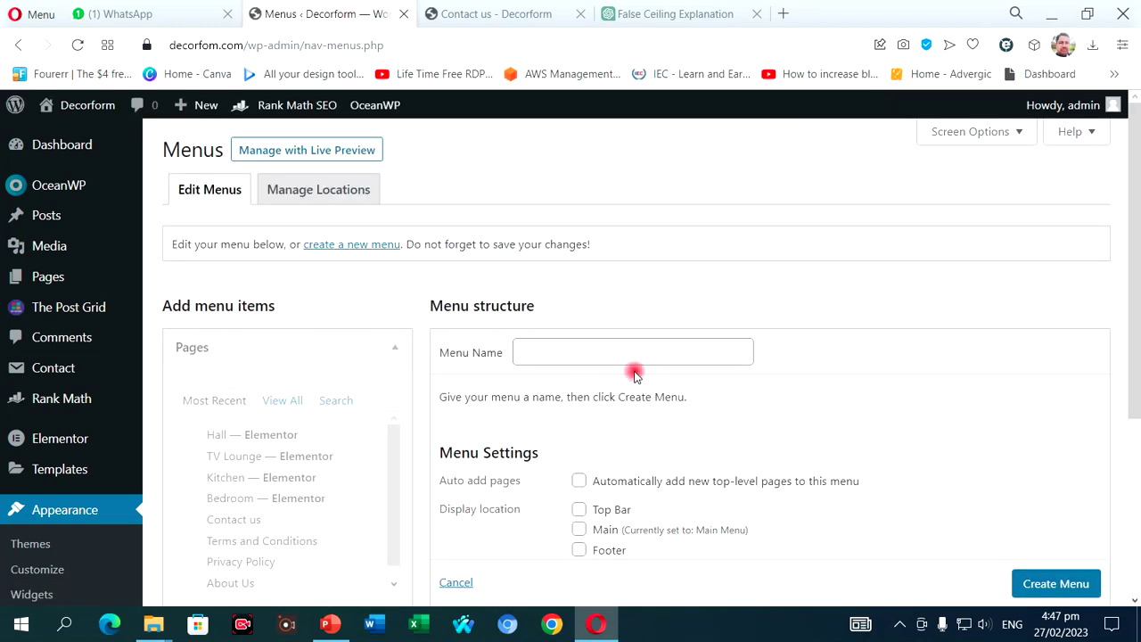
pyautogui.click(634, 354)
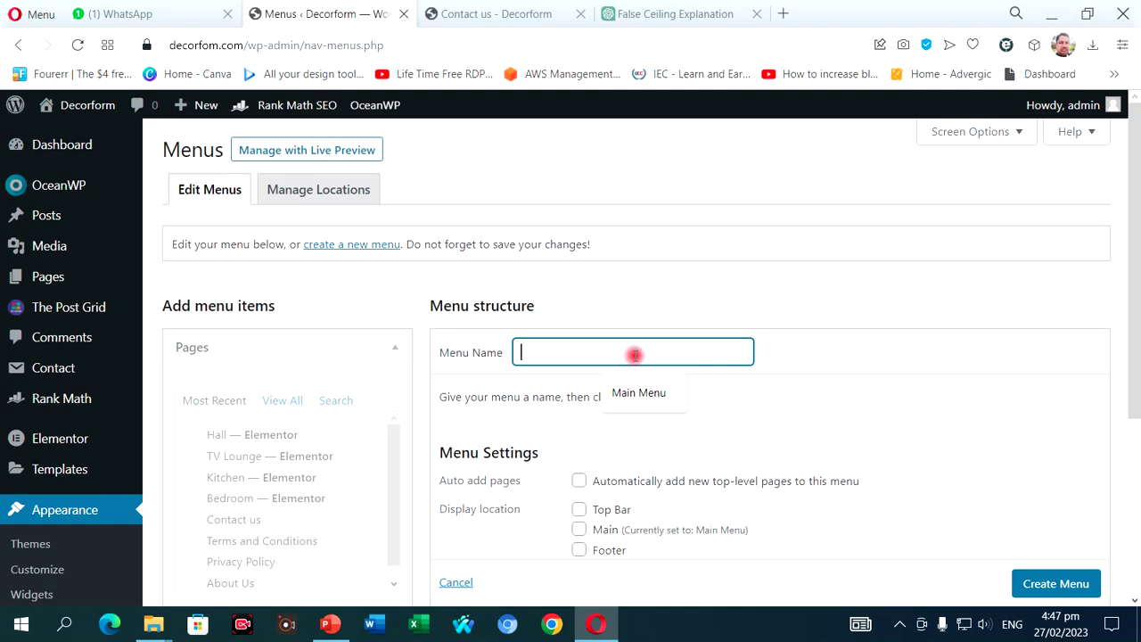
pyautogui.write('Footer menu')
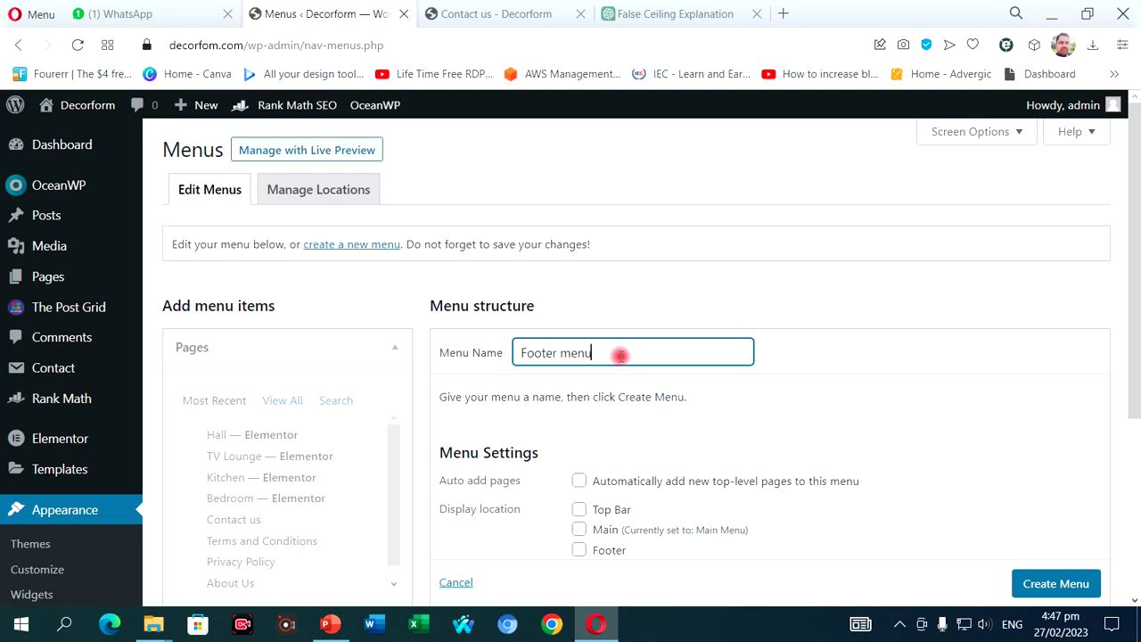
# Assign the new menu to the Top Bar and Footer display locations, create it and save it
pyautogui.scroll(-2, 620, 356)
pyautogui.click(580, 373)
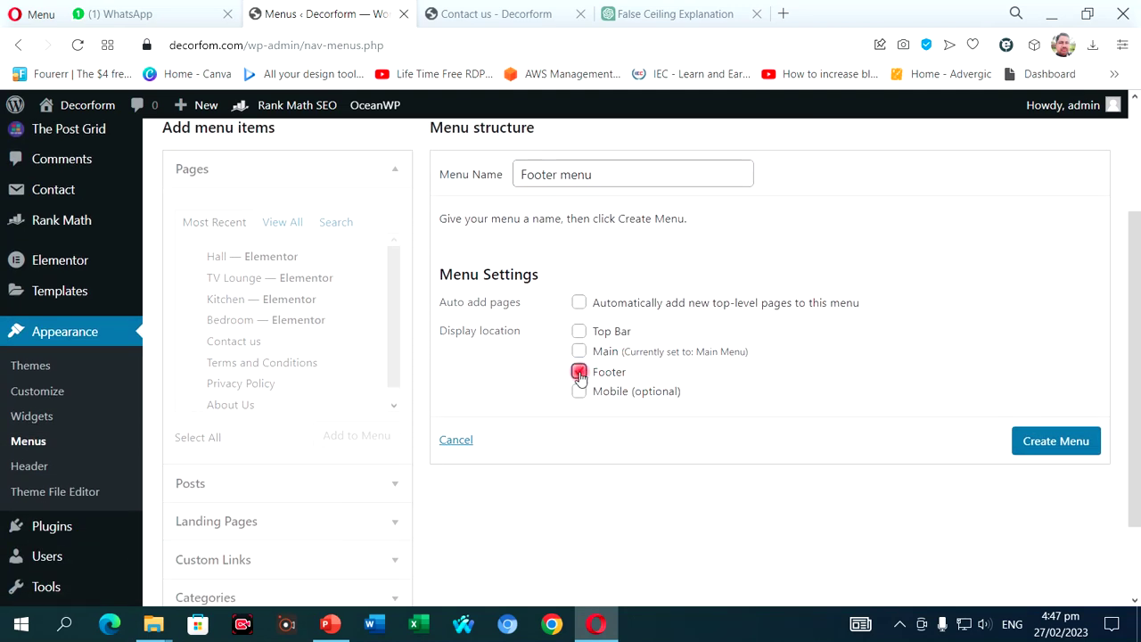
pyautogui.click(585, 393)
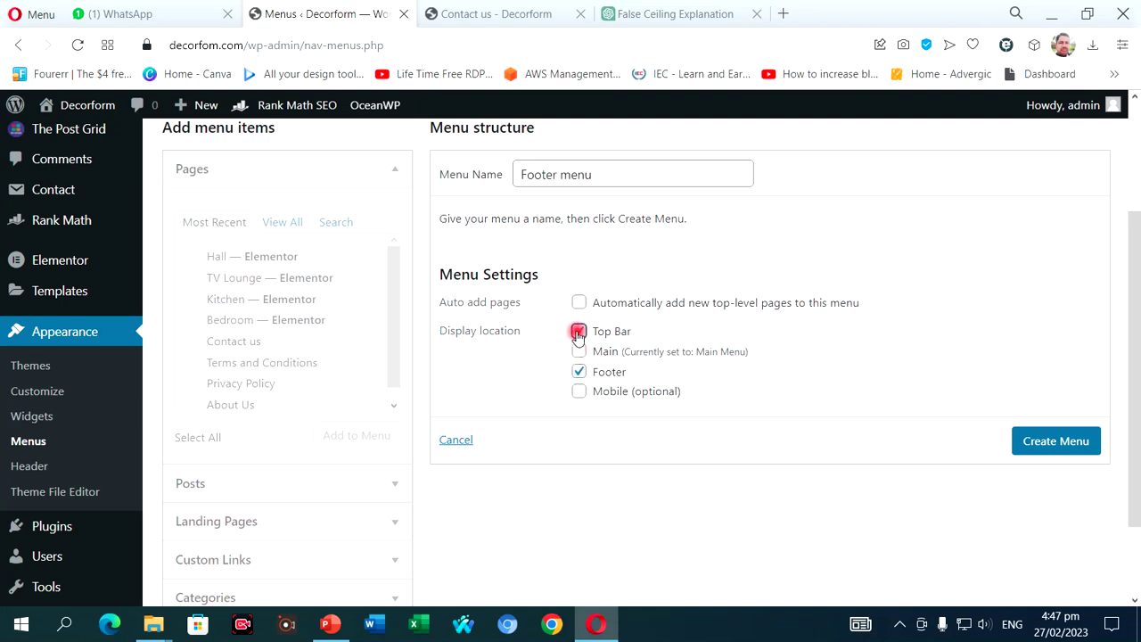
pyautogui.click(580, 372)
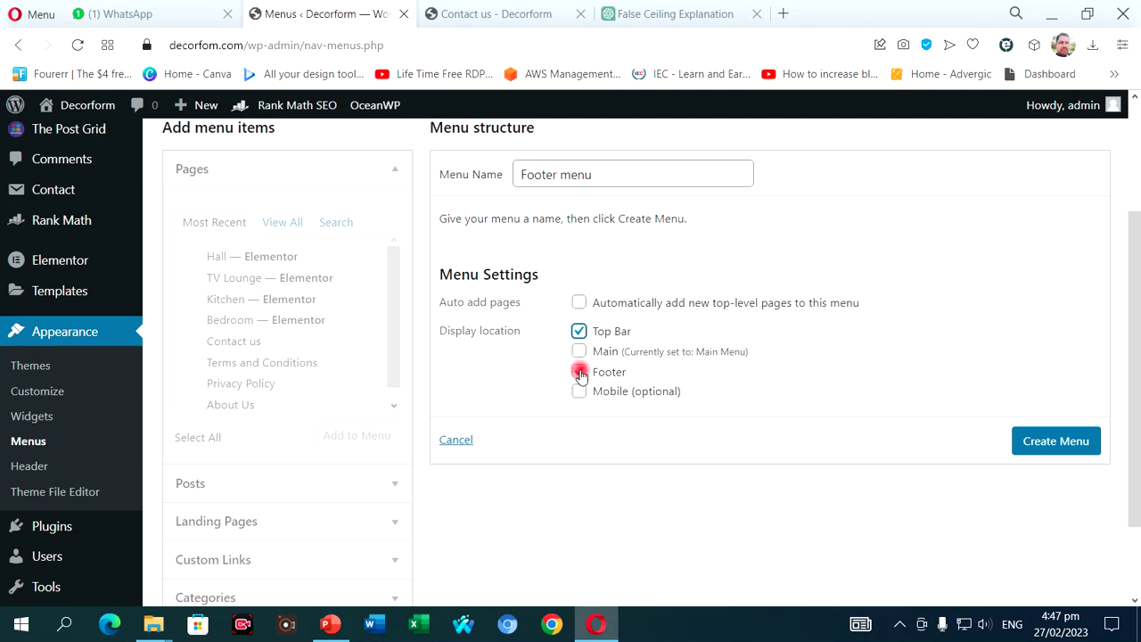
pyautogui.click(1041, 440)
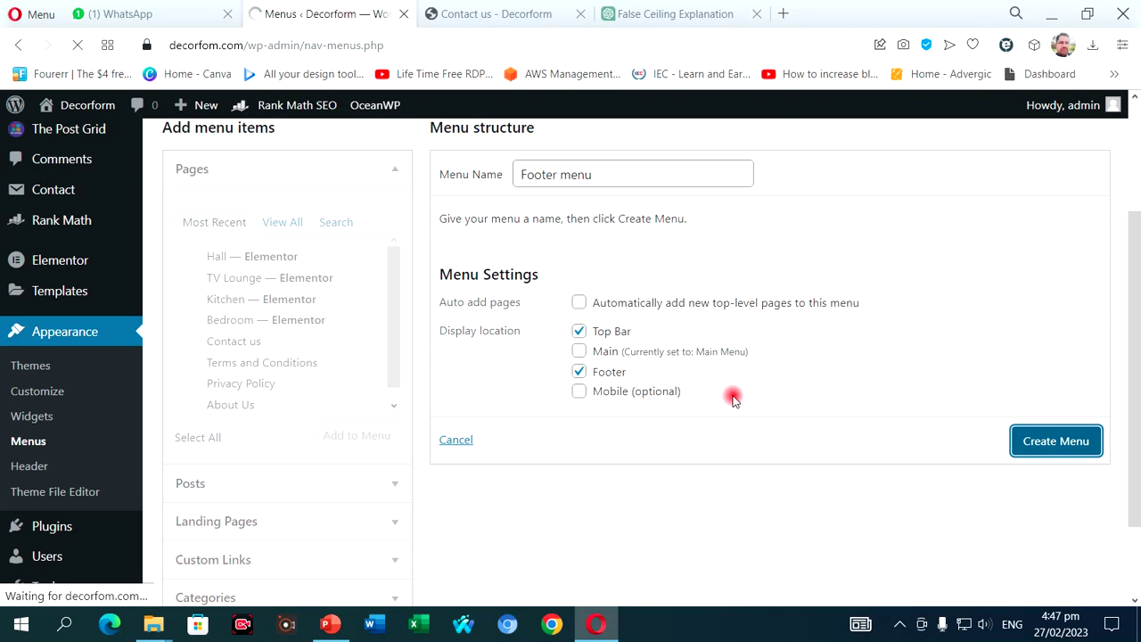
pyautogui.scroll(-3, 644, 402)
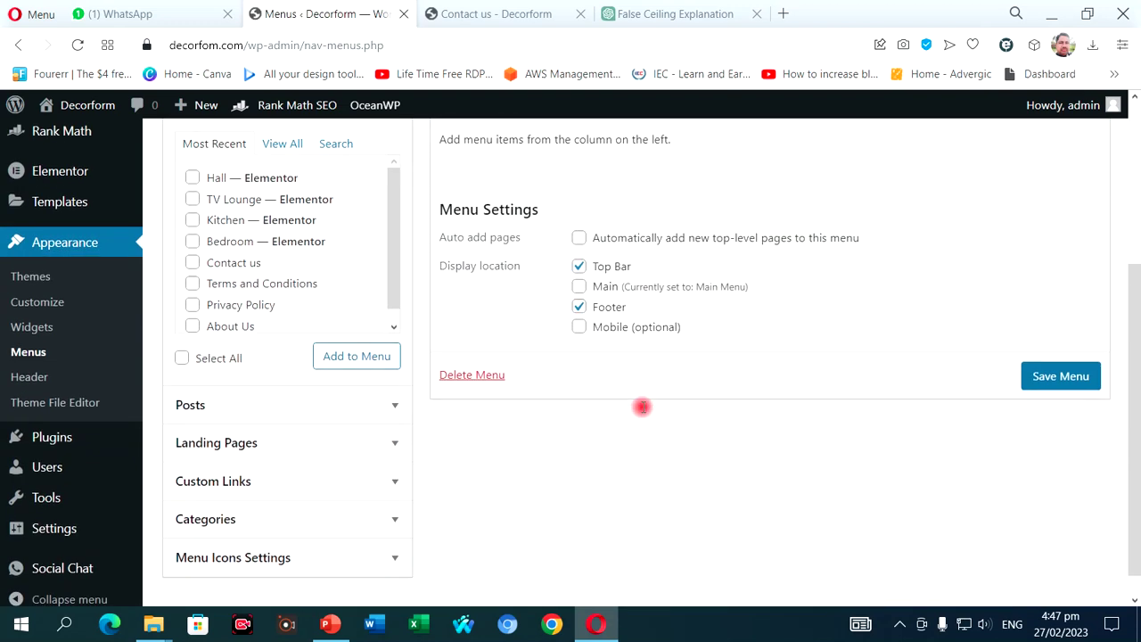
pyautogui.scroll(2, 641, 406)
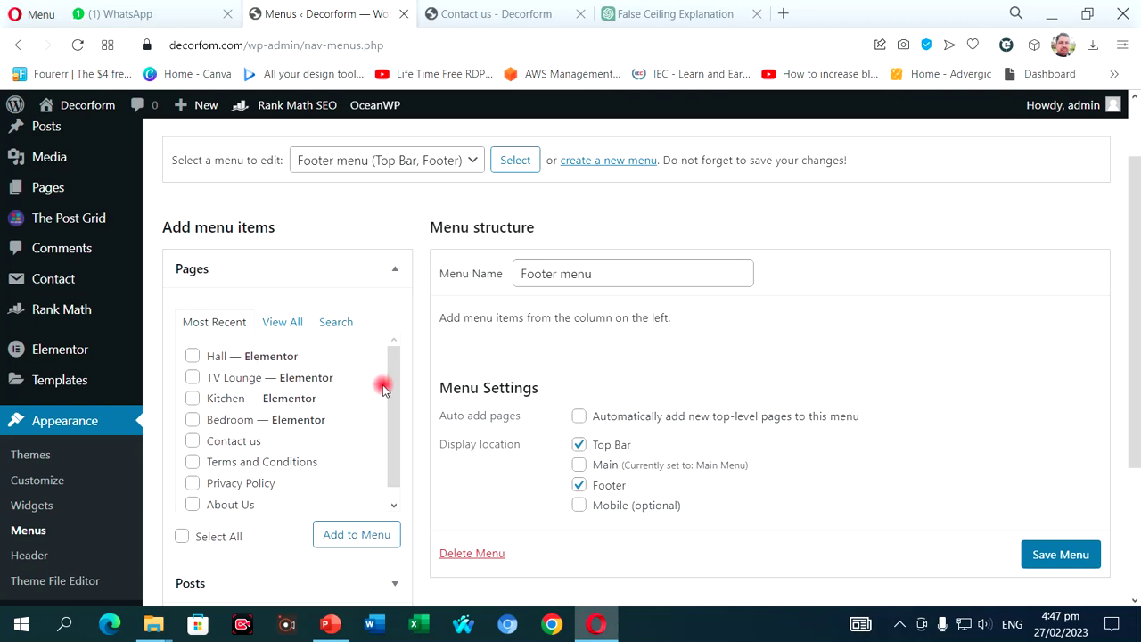
pyautogui.click(1060, 559)
# Add the Contact us, Terms and Conditions, Privacy Policy and About Us pages to the Footer menu and save it
pyautogui.scroll(-1, 1025, 553)
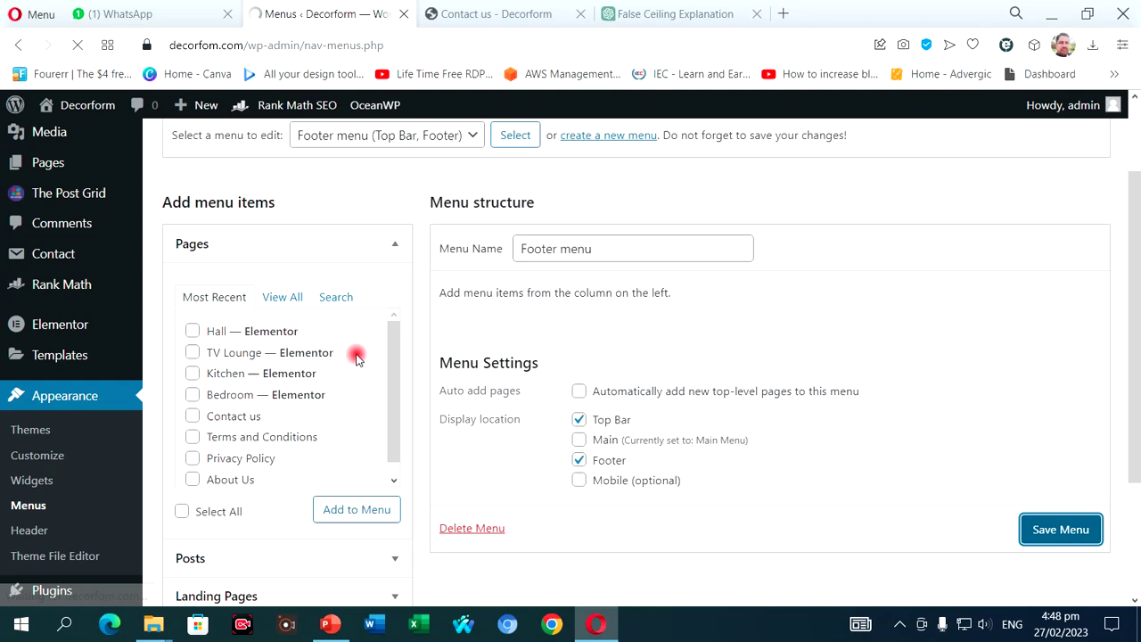
pyautogui.scroll(-2, 242, 381)
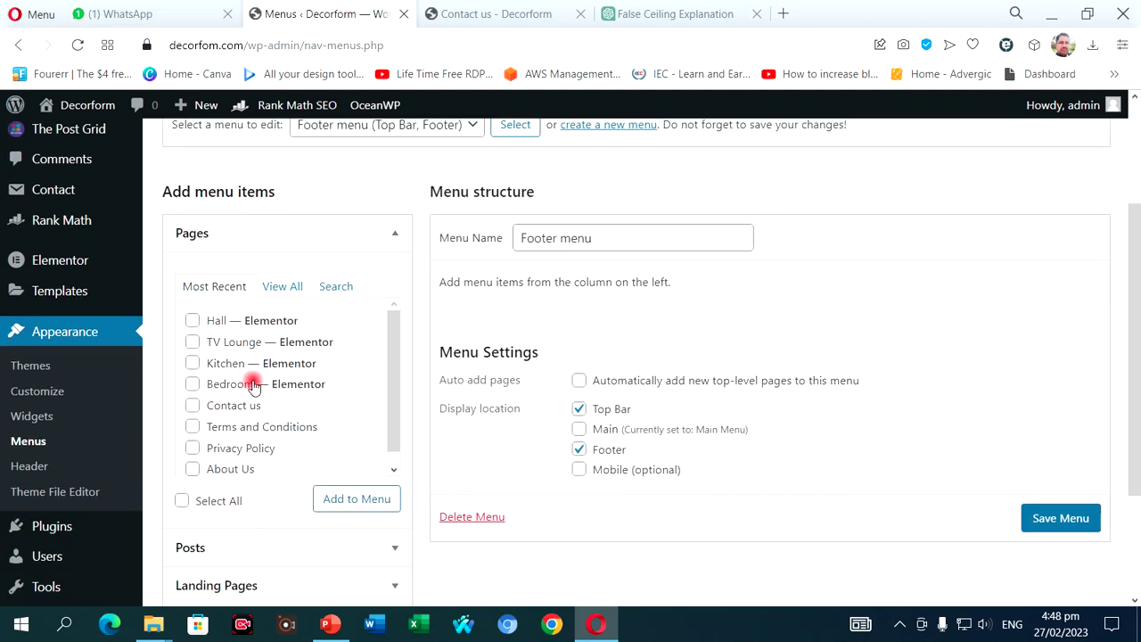
pyautogui.click(191, 407)
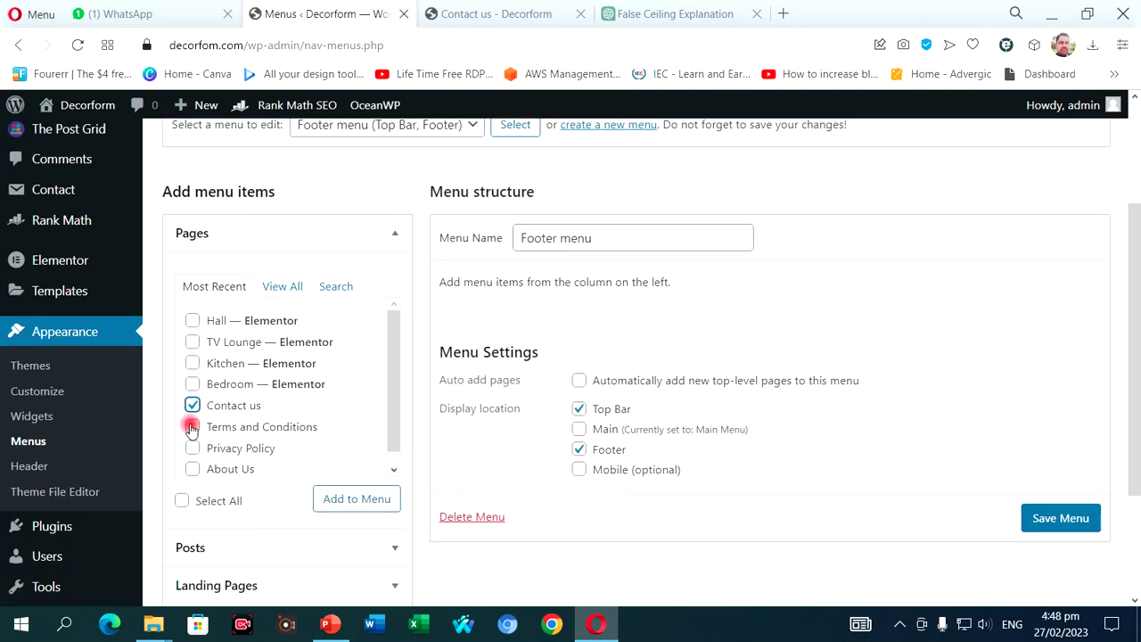
pyautogui.click(193, 448)
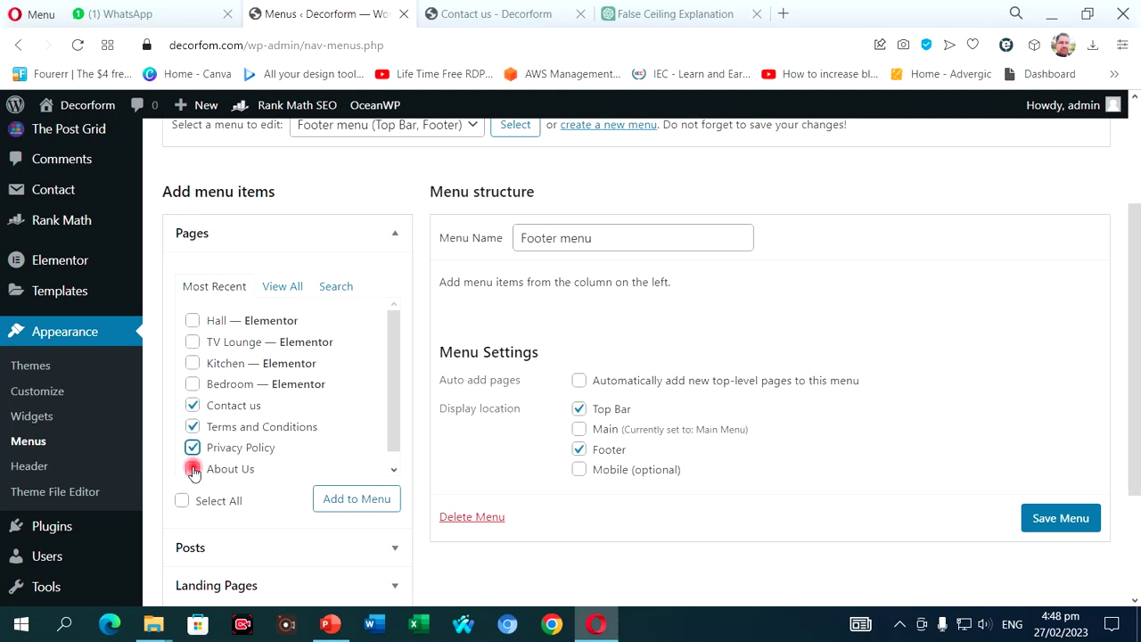
pyautogui.click(194, 470)
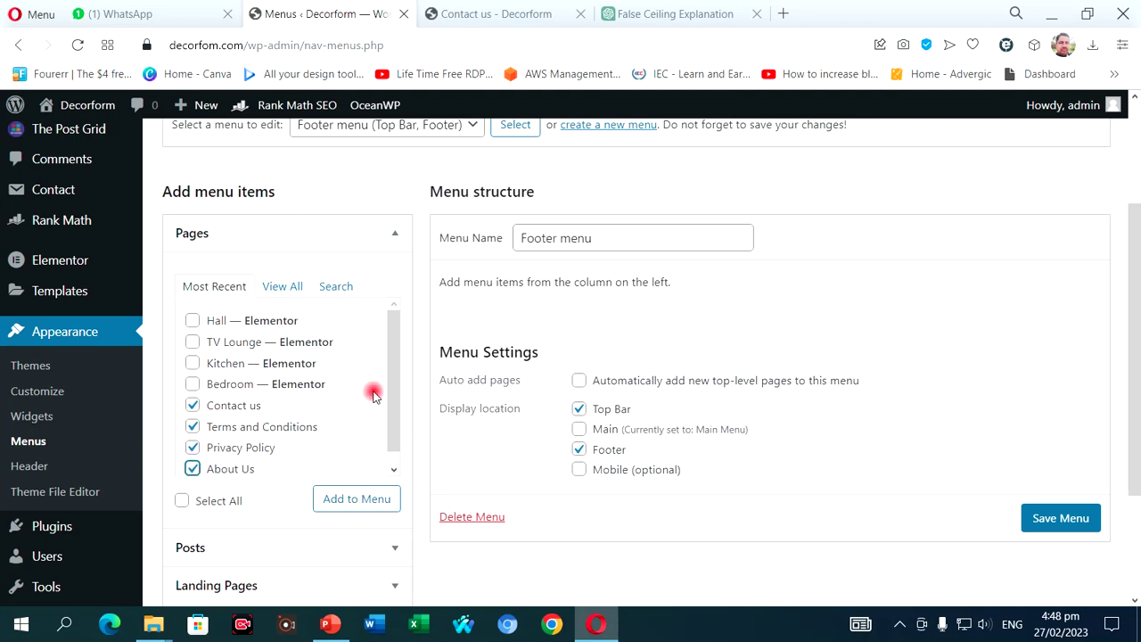
pyautogui.moveTo(387, 374); pyautogui.dragTo(402, 346)
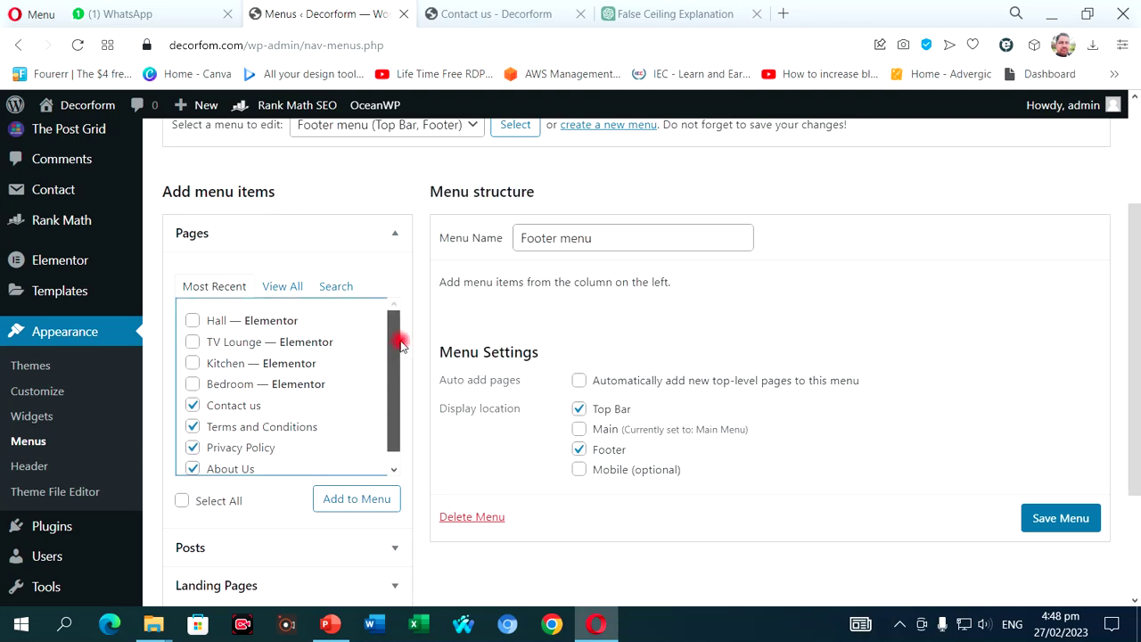
pyautogui.click(378, 502)
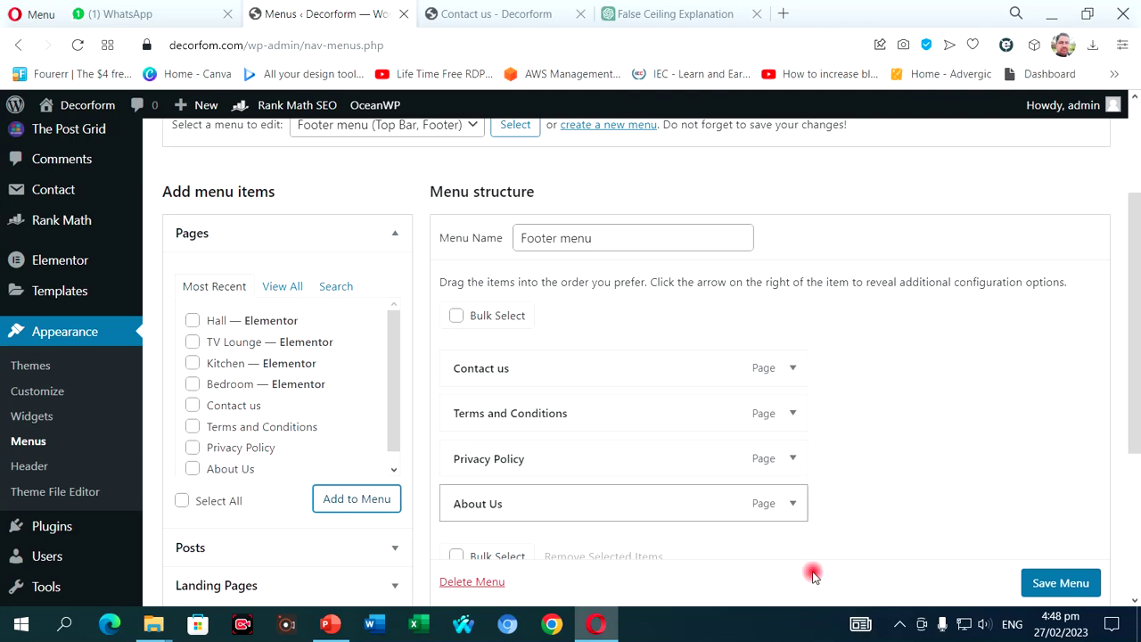
pyautogui.click(1060, 584)
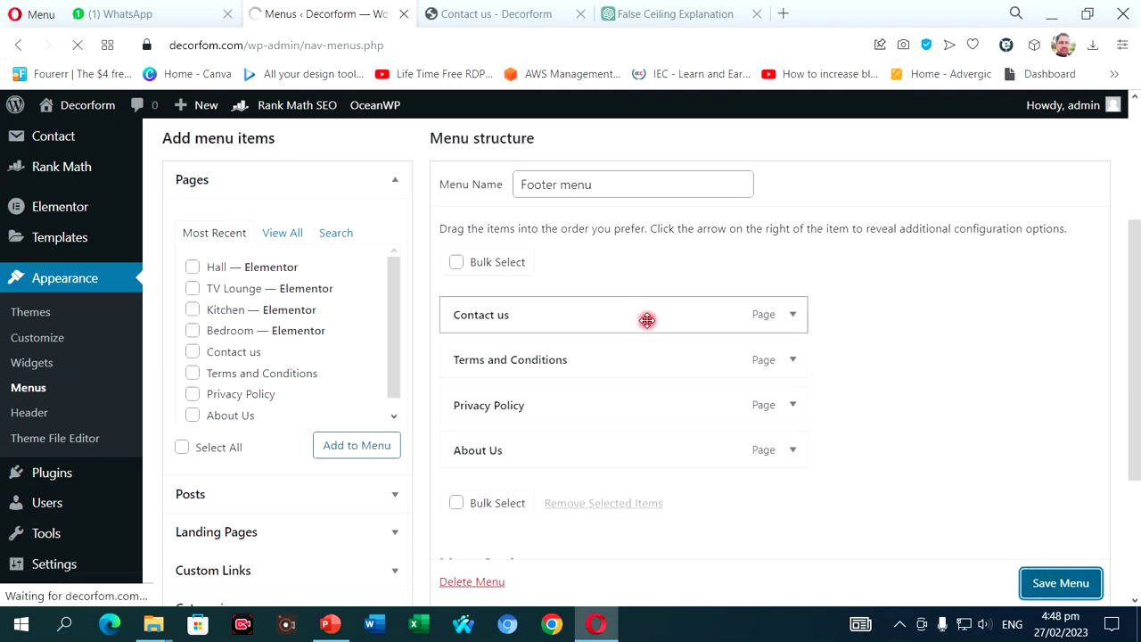
# Reload the Contact us page of the site and check its footer and top bar for the new menu links
pyautogui.click(528, 15)
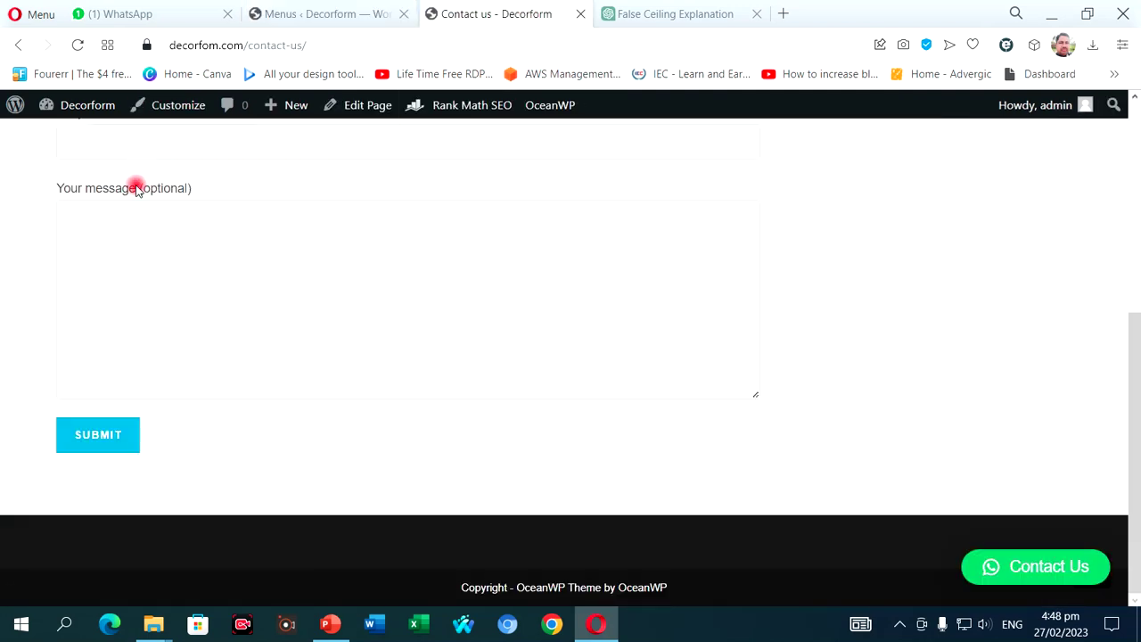
pyautogui.click(76, 52)
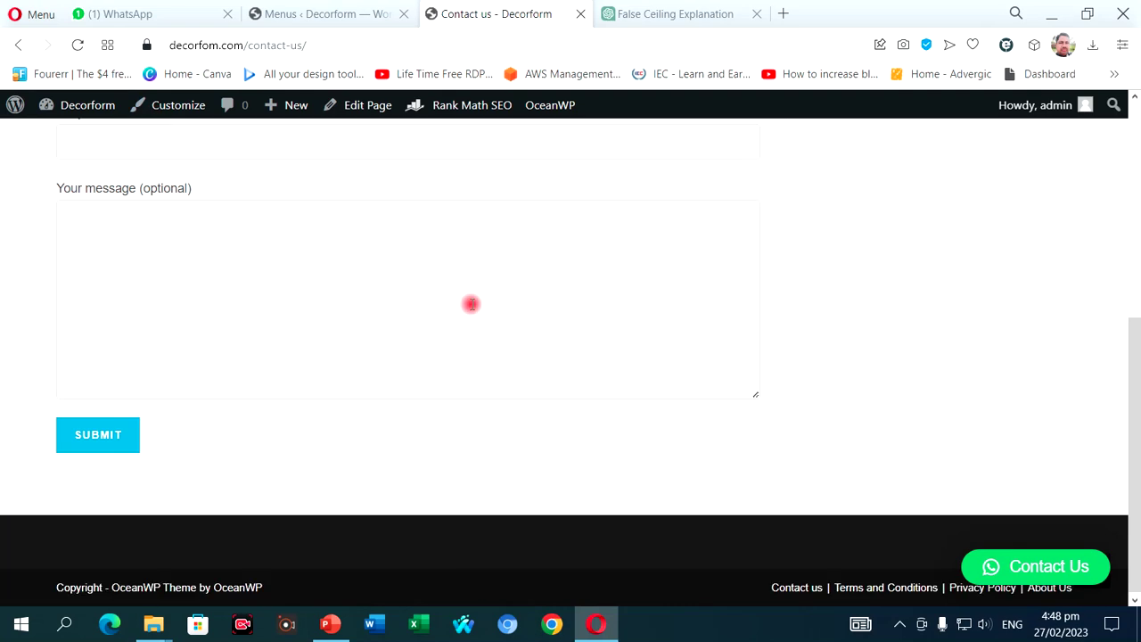
pyautogui.scroll(5, 453, 283)
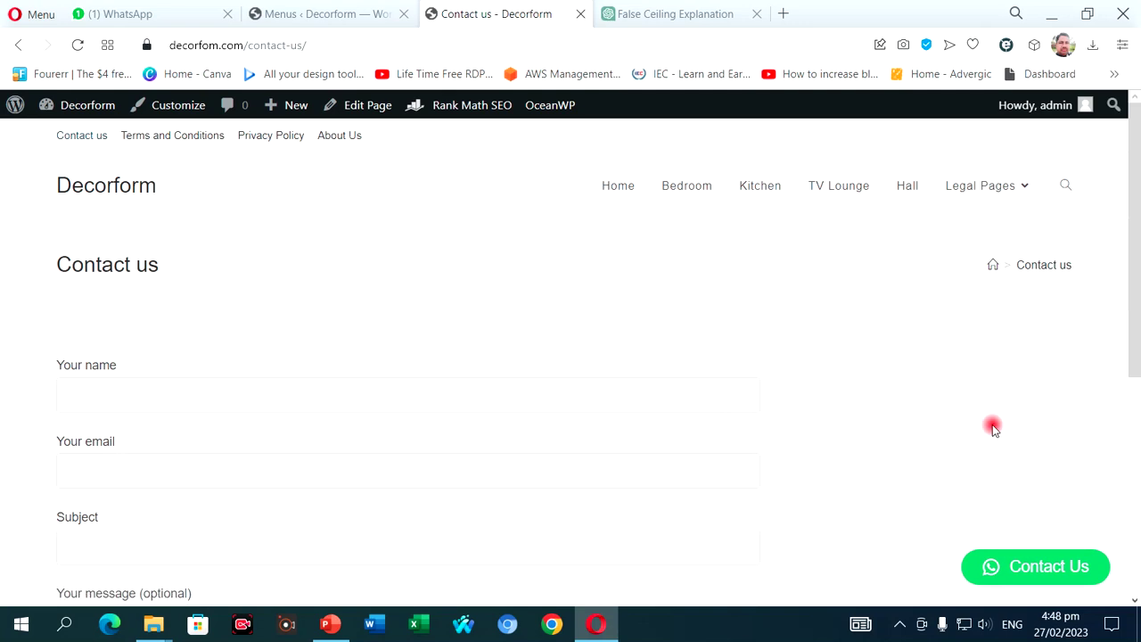
pyautogui.scroll(-1, 995, 392)
pyautogui.scroll(1, 998, 383)
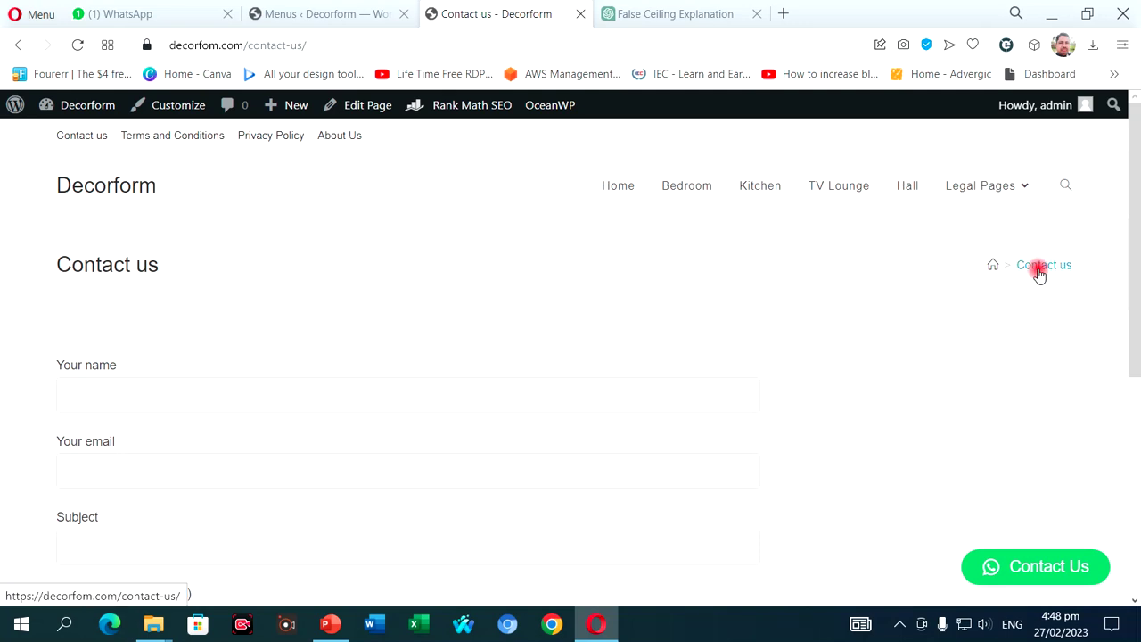
# Open the site's Home page and view it down to the footer links
pyautogui.click(612, 195)
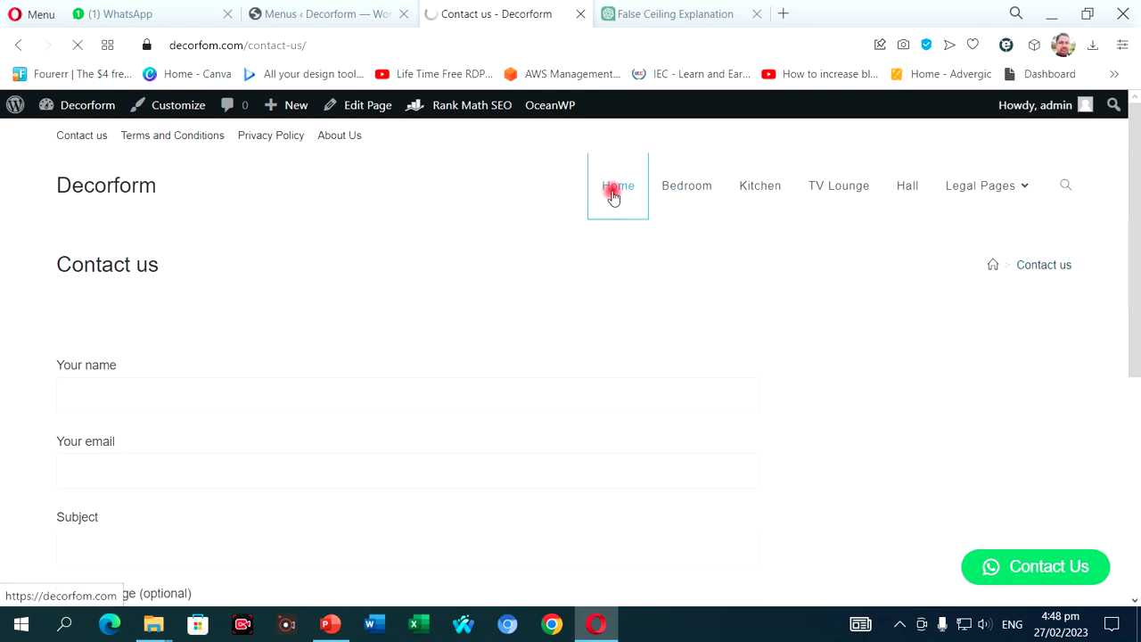
pyautogui.scroll(-1, 710, 261)
pyautogui.scroll(-15, 711, 267)
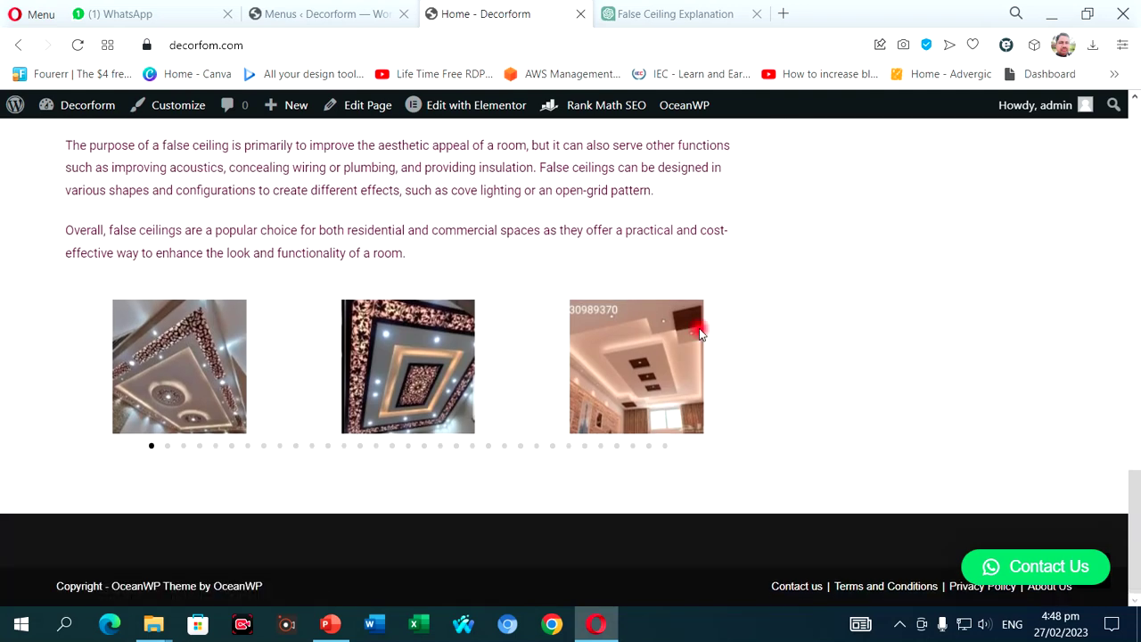
# Return to the WordPress menu editor, review the Footer menu's display locations and save the menu again
pyautogui.click(382, 16)
pyautogui.scroll(-3, 615, 462)
pyautogui.scroll(-3, 615, 462)
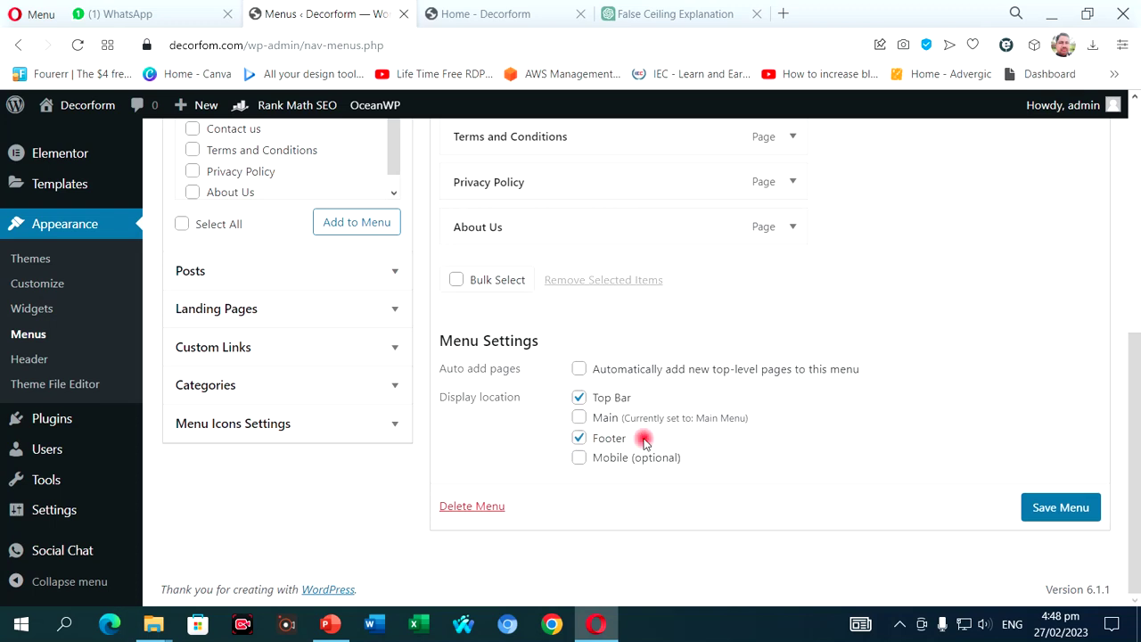
pyautogui.click(1065, 507)
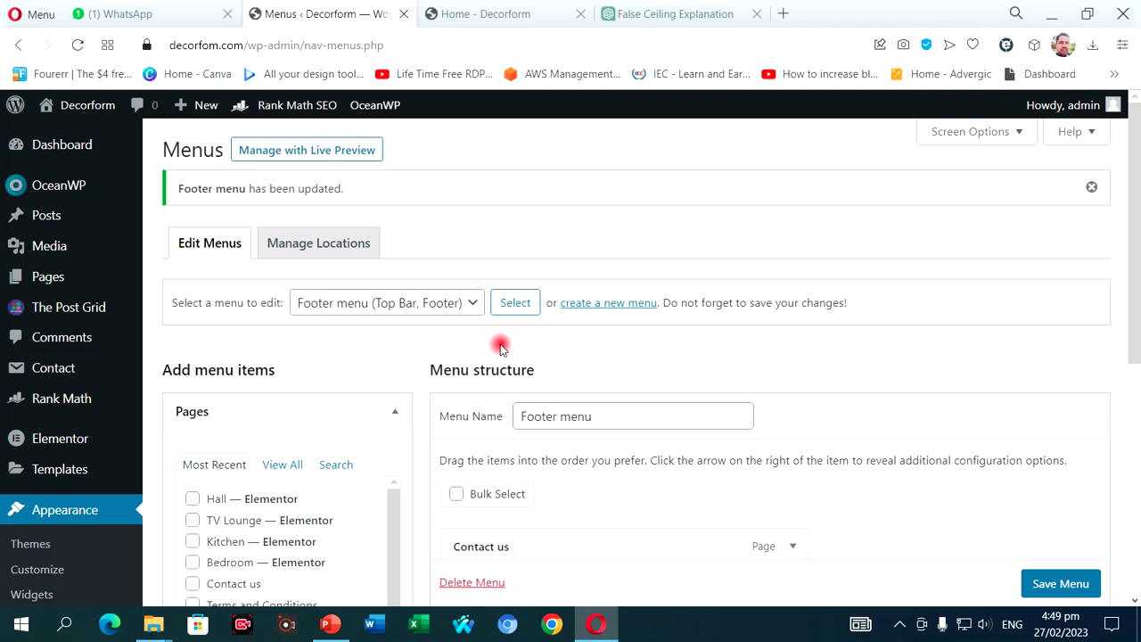
# Review which menu is assigned to each theme location and save the location settings
pyautogui.click(470, 304)
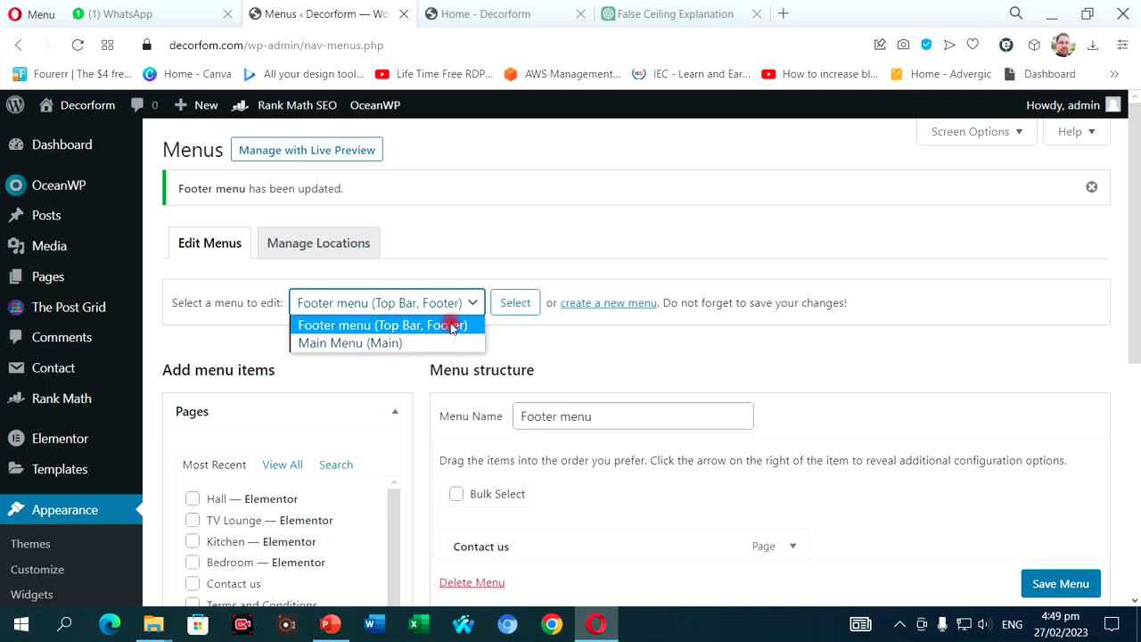
pyautogui.click(568, 340)
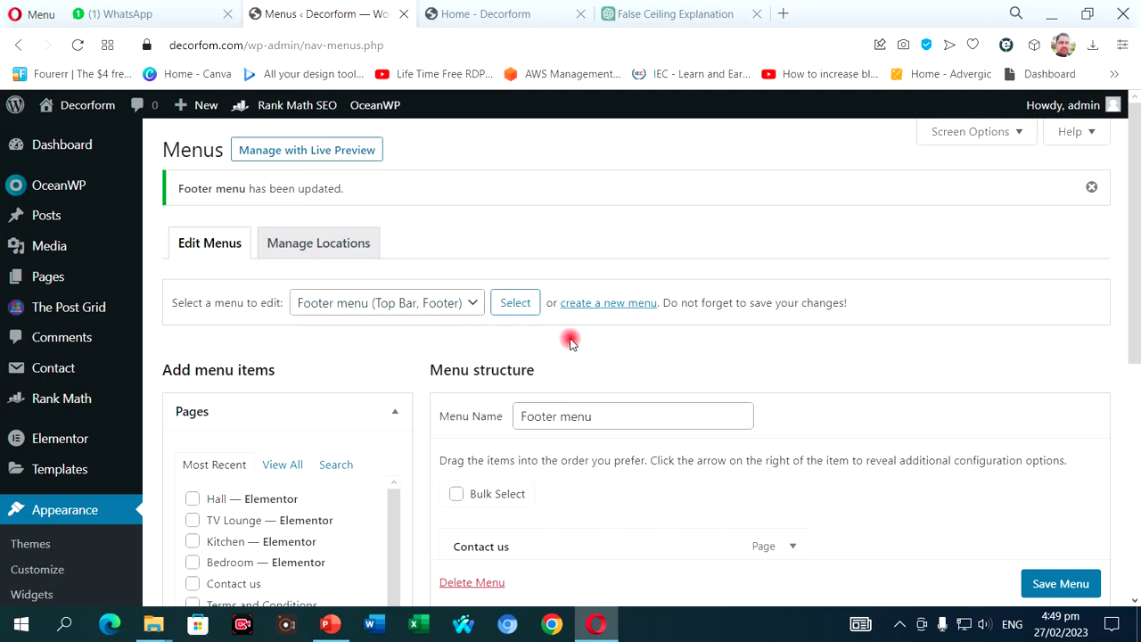
pyautogui.click(322, 252)
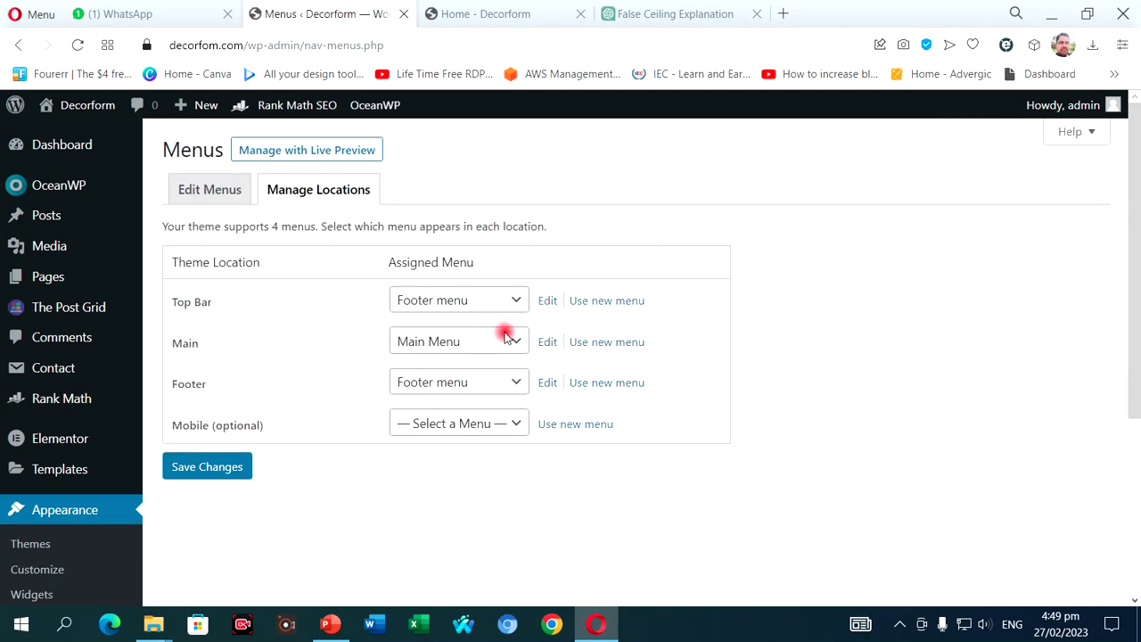
pyautogui.scroll(-1, 503, 330)
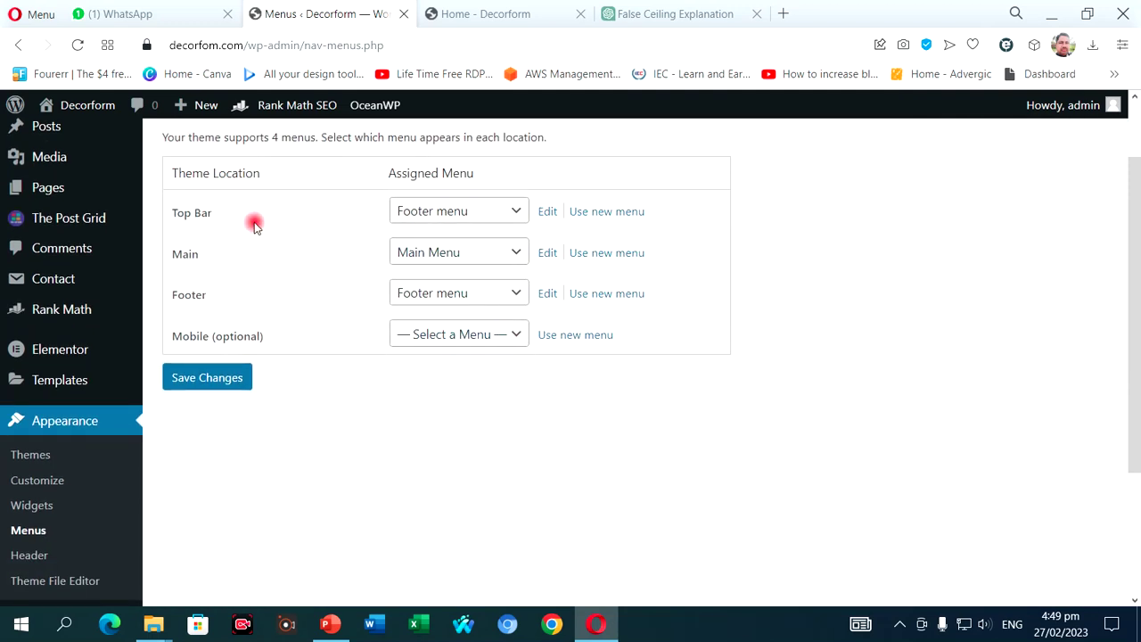
pyautogui.click(474, 215)
pyautogui.click(473, 215)
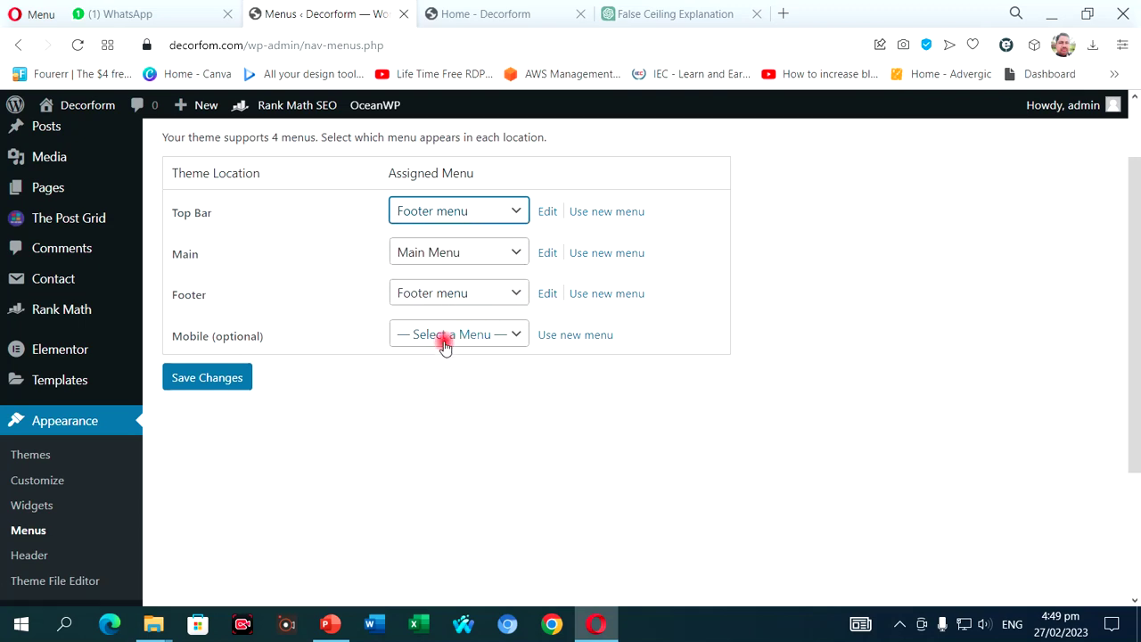
pyautogui.click(230, 379)
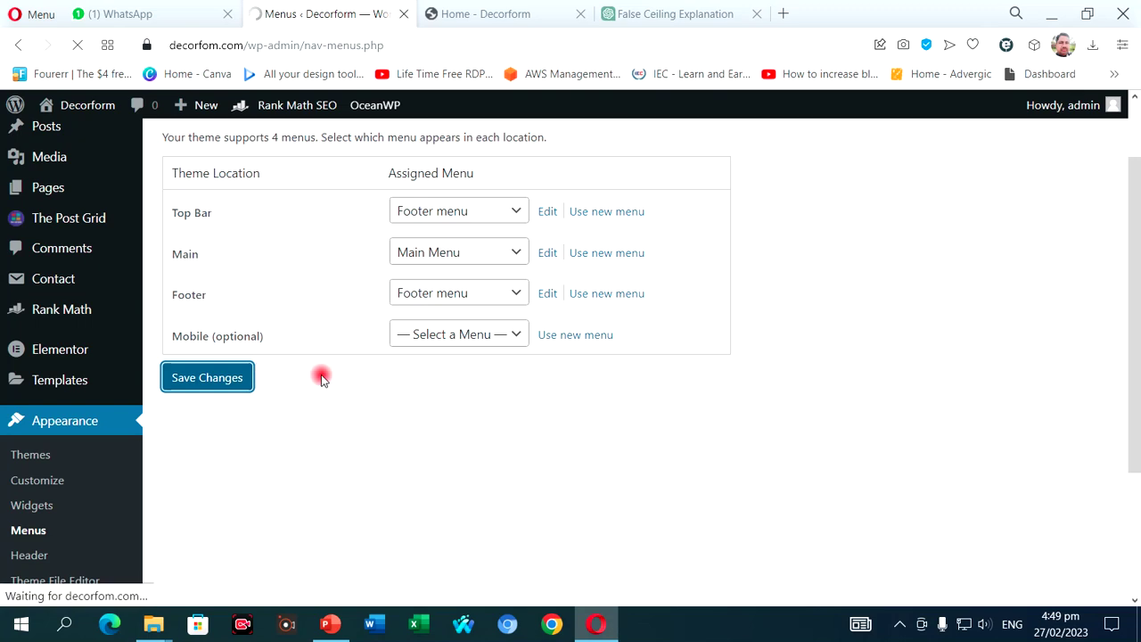
# Reload the Decorform home page and look through its sections from the header downwards
pyautogui.click(509, 13)
pyautogui.scroll(15, 258, 268)
pyautogui.click(145, 186)
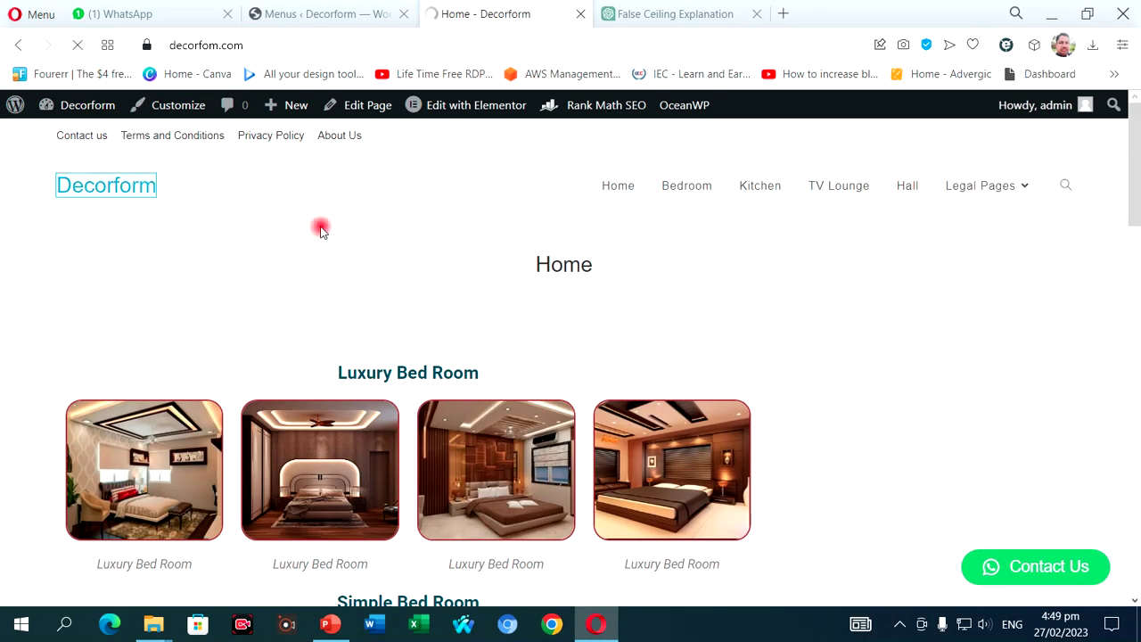
pyautogui.scroll(-15, 642, 307)
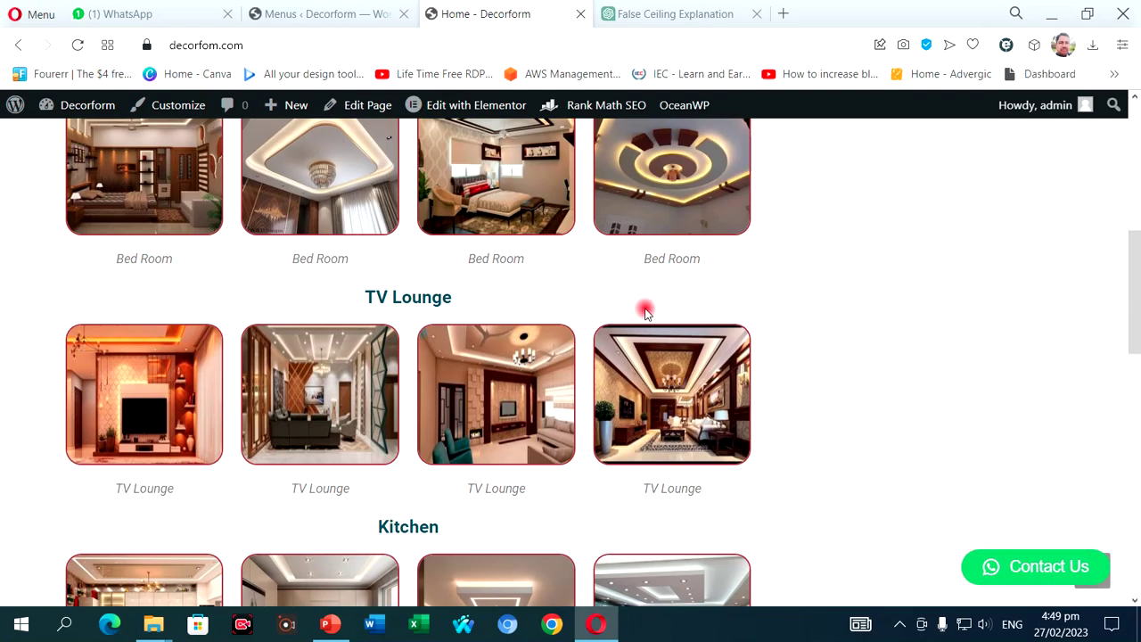
# Open the WordPress Widgets page and examine the available sidebar and footer widget areas
pyautogui.click(332, 12)
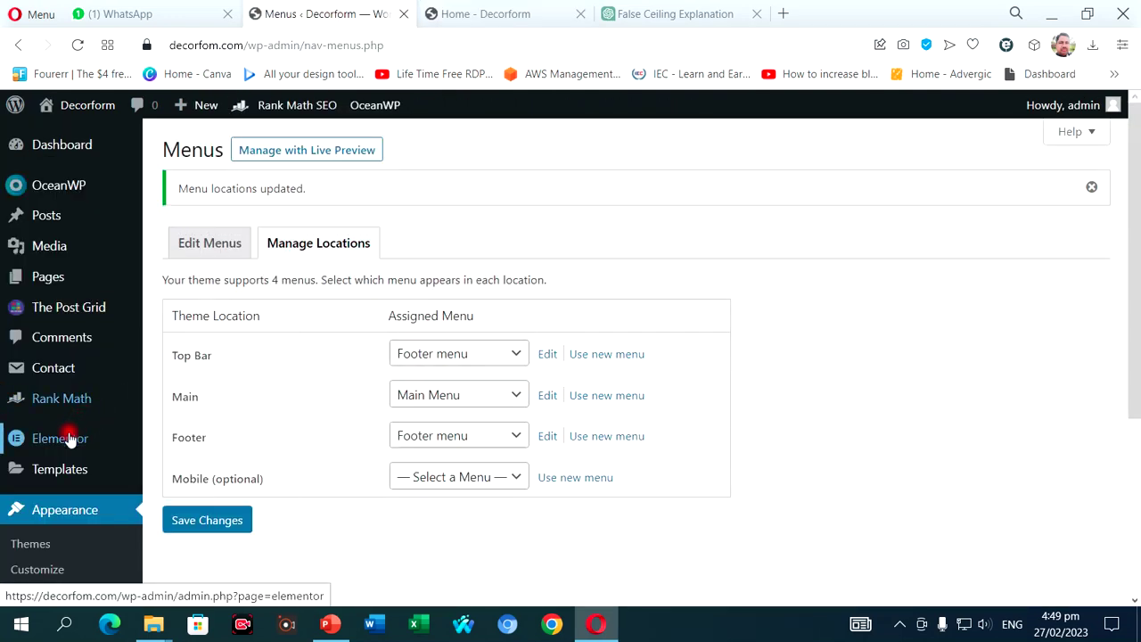
pyautogui.scroll(-1, 66, 457)
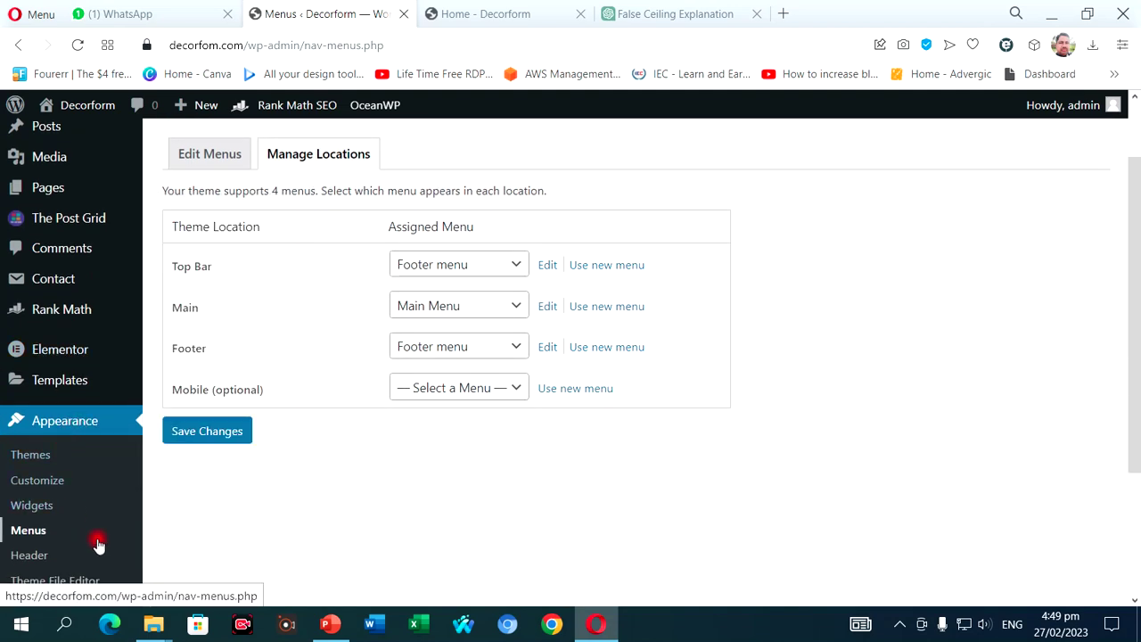
pyautogui.scroll(-1, 46, 419)
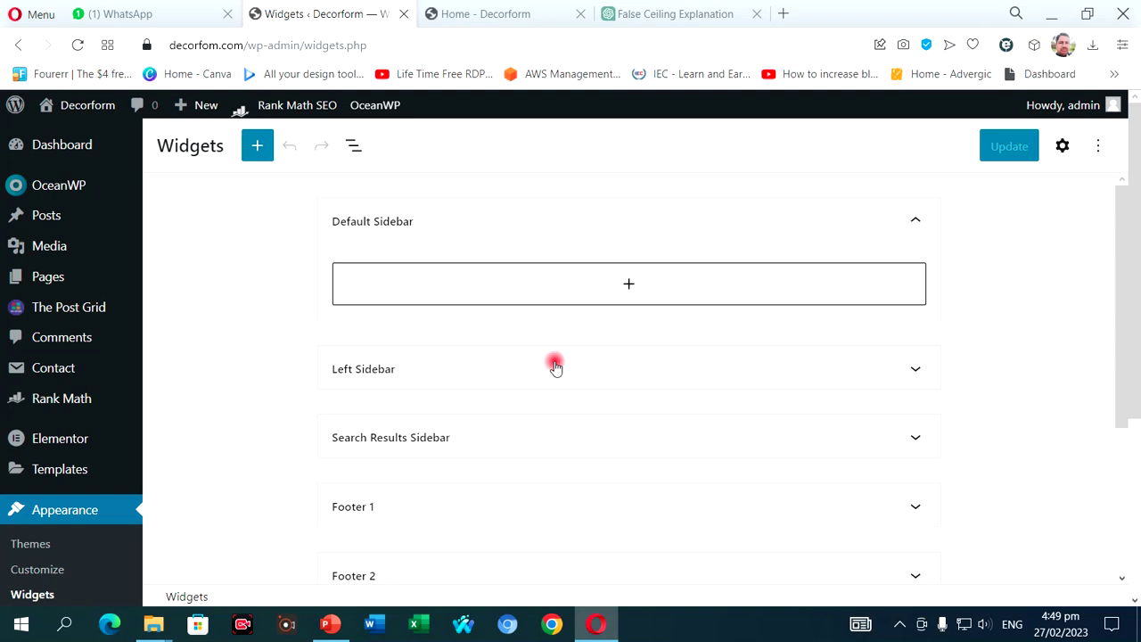
pyautogui.scroll(-3, 554, 367)
pyautogui.scroll(1, 554, 366)
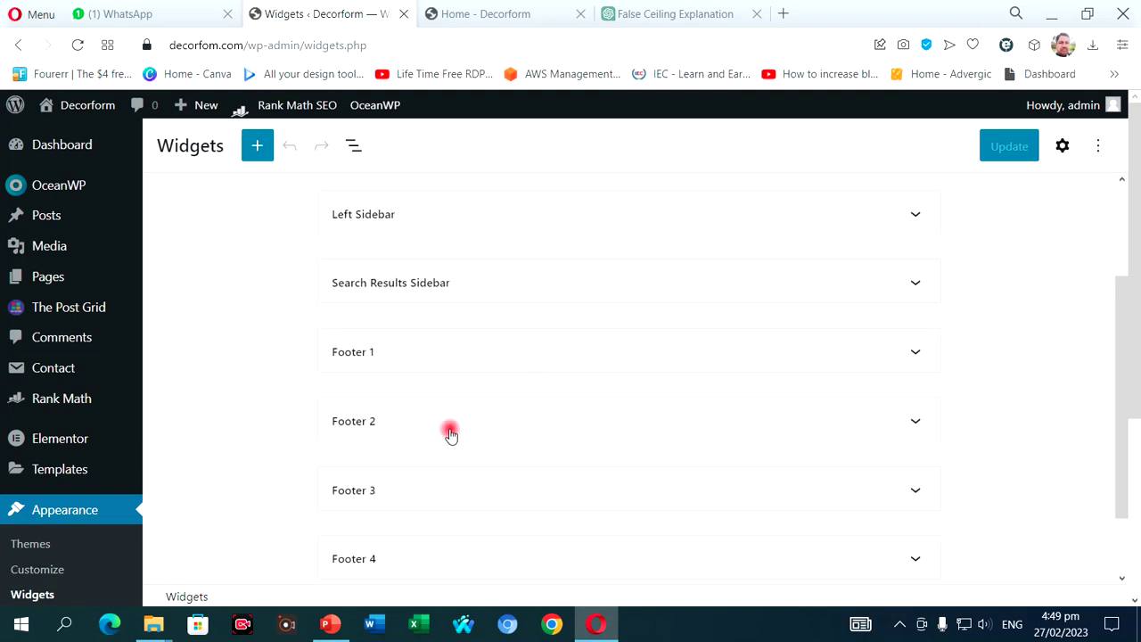
pyautogui.scroll(2, 499, 352)
pyautogui.scroll(1, 503, 343)
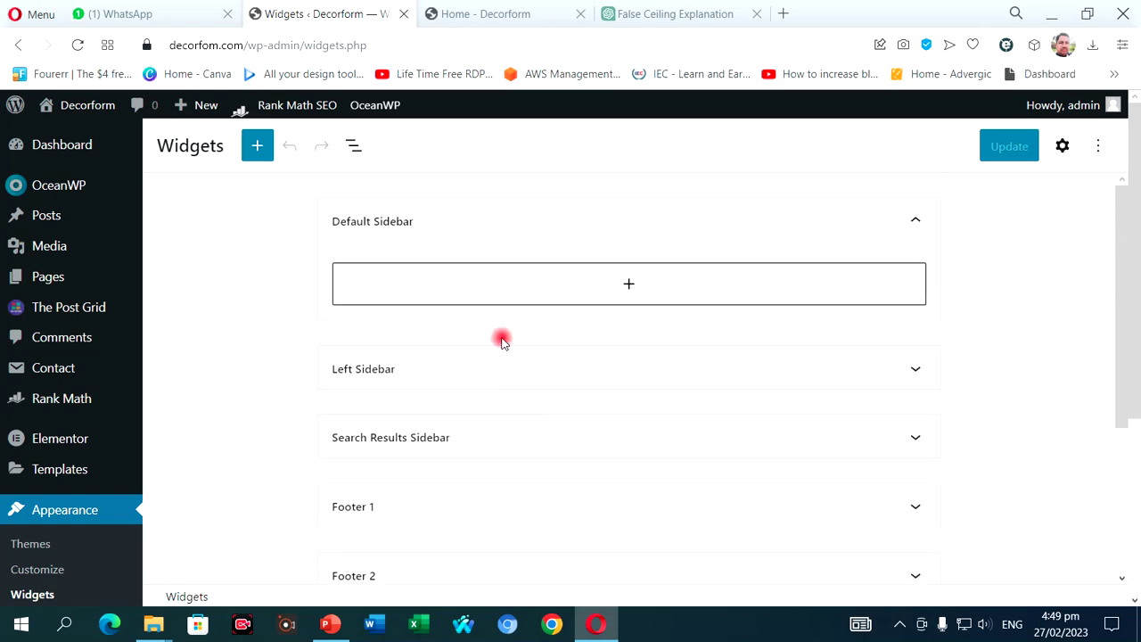
pyautogui.scroll(-2, 535, 339)
pyautogui.scroll(1, 541, 348)
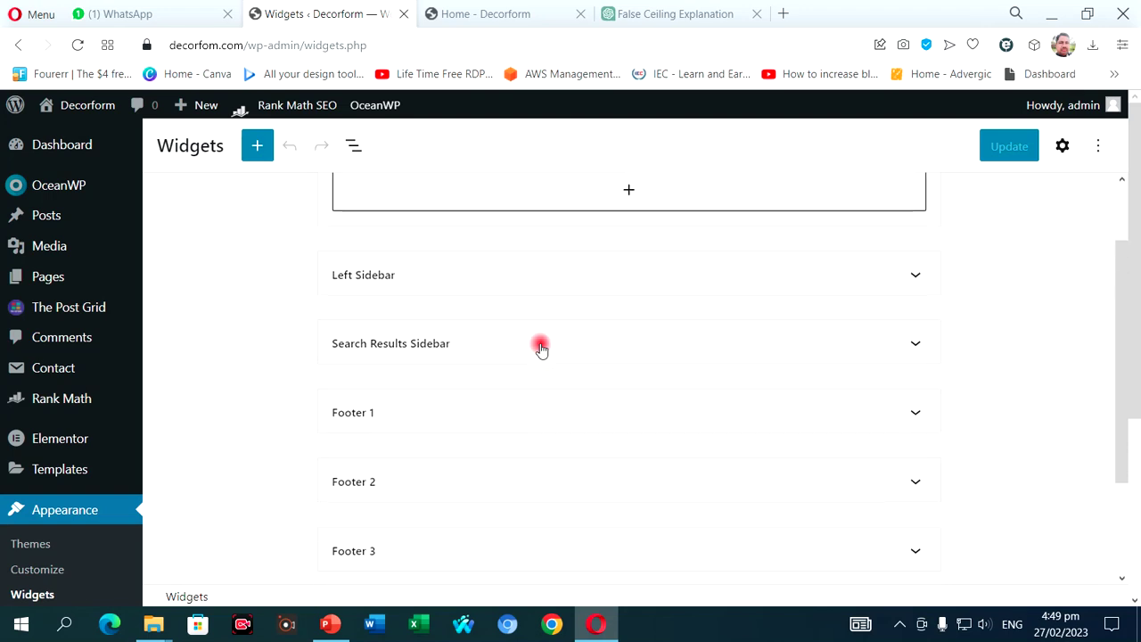
pyautogui.scroll(2, 541, 348)
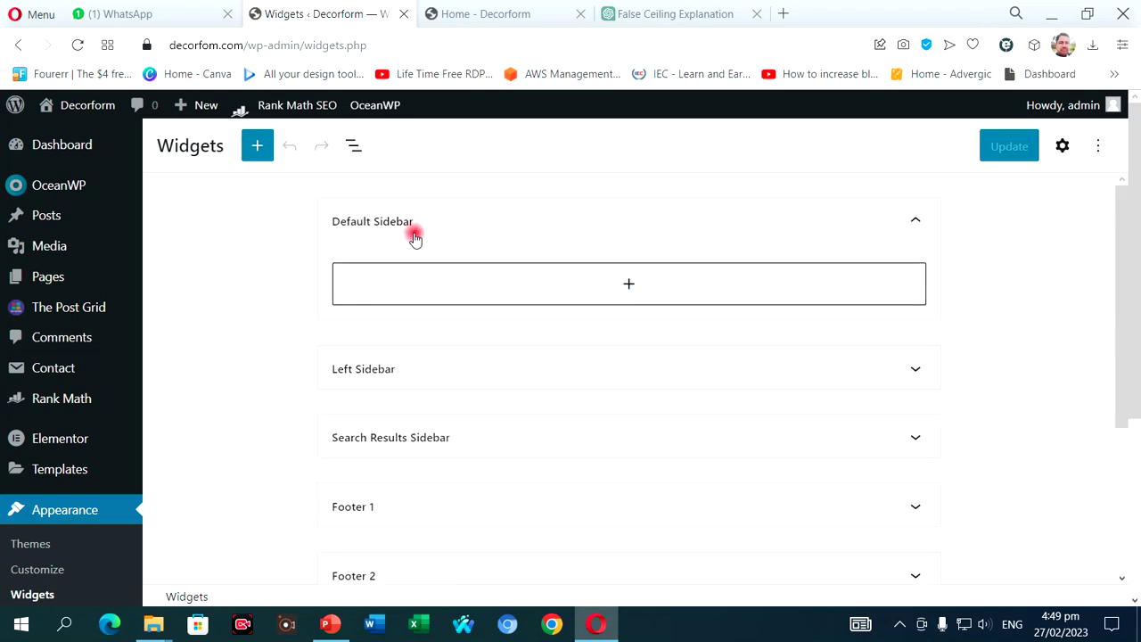
# Check the Home page's empty side area, add a Page List block to the Default Sidebar and update the widgets
pyautogui.click(507, 14)
pyautogui.scroll(15, 452, 338)
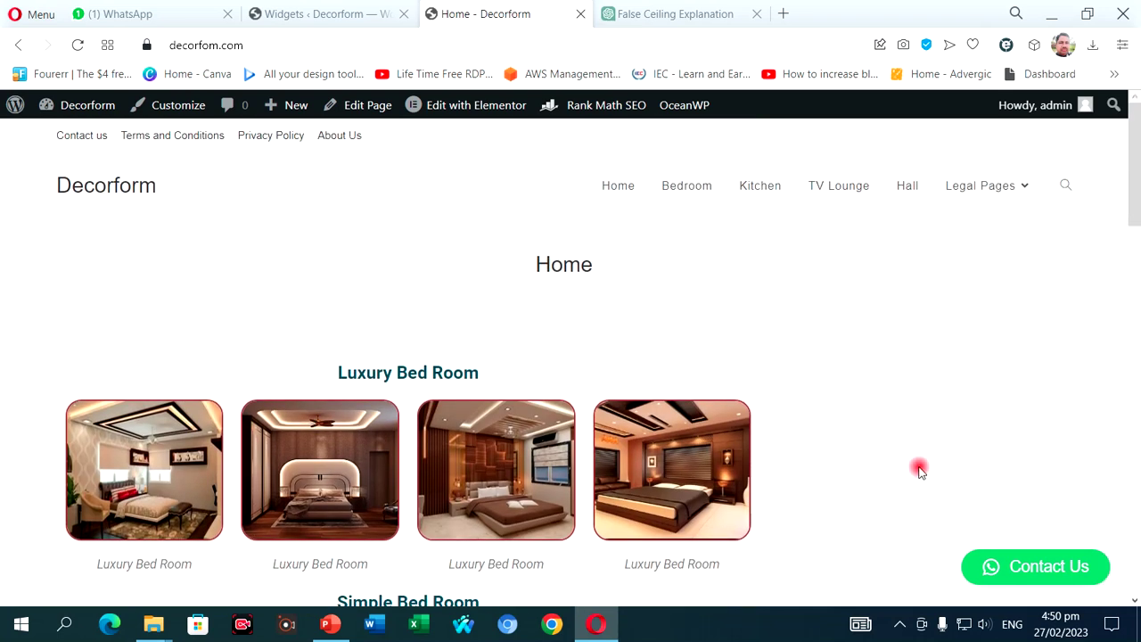
pyautogui.click(369, 13)
pyautogui.click(630, 286)
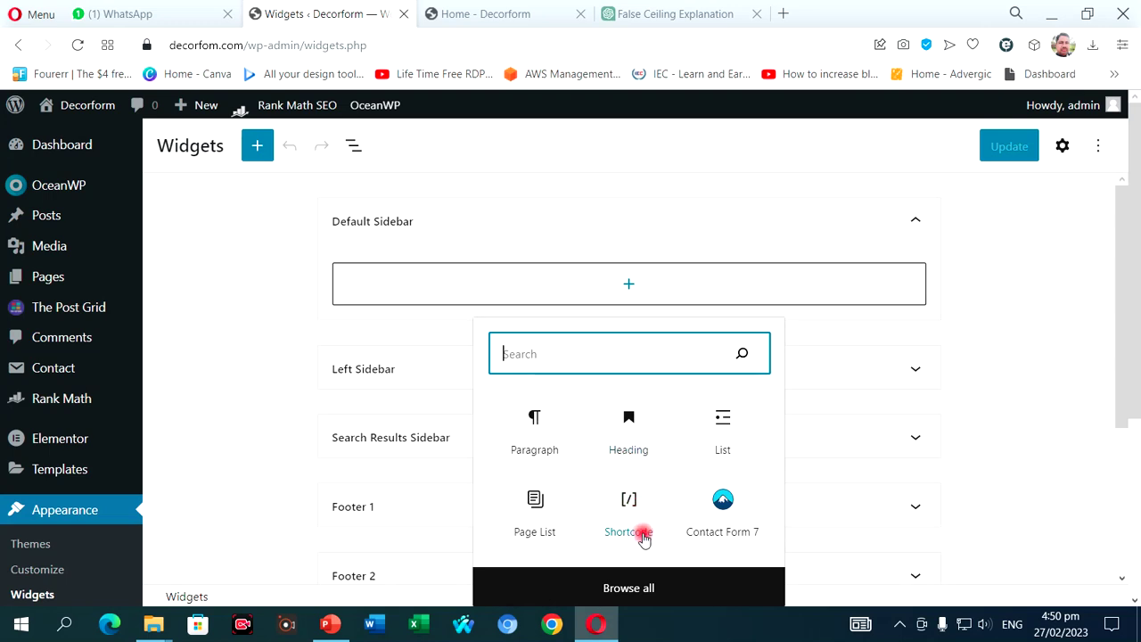
pyautogui.click(535, 517)
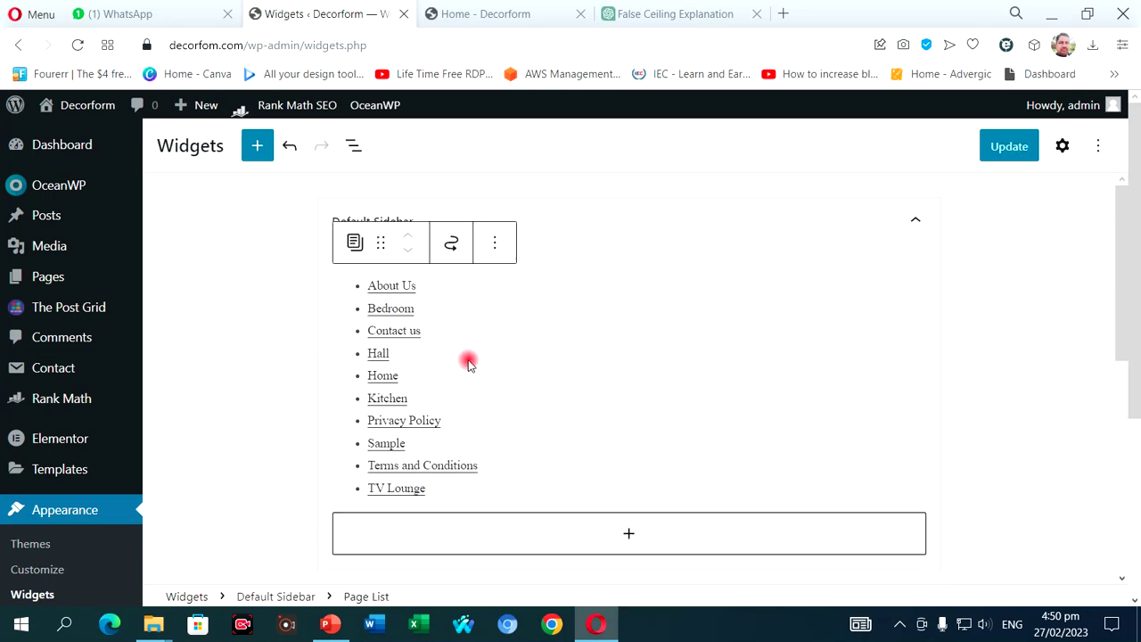
pyautogui.click(990, 149)
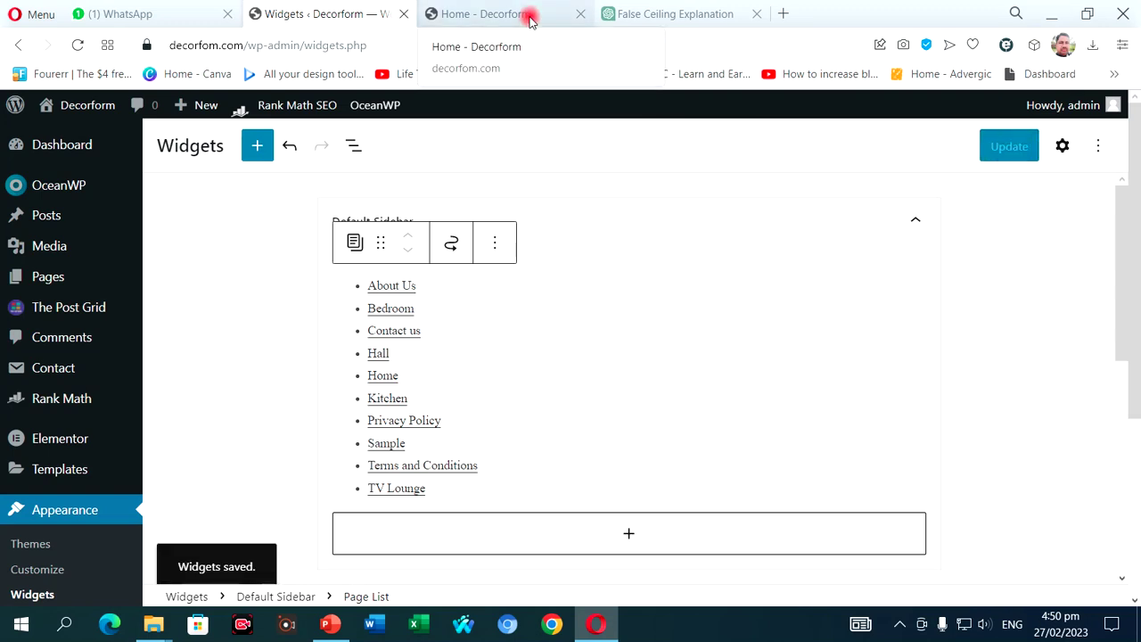
# Reload the site's Home page and check the page list in its sidebar
pyautogui.click(530, 19)
pyautogui.click(100, 185)
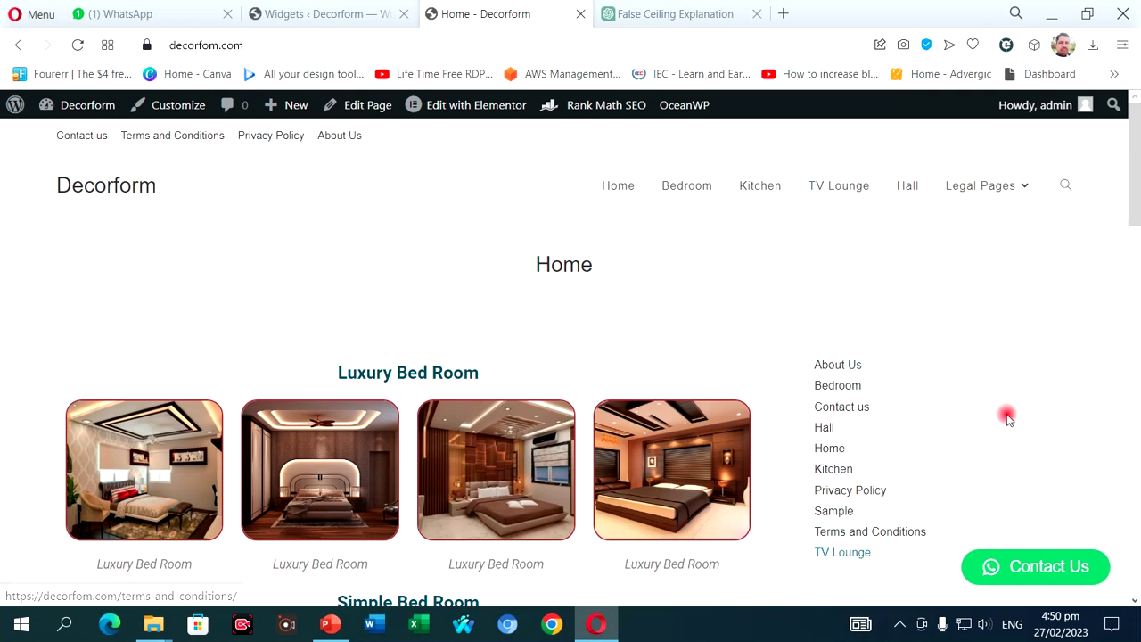
pyautogui.scroll(-2, 1007, 412)
pyautogui.scroll(2, 1008, 404)
# Return to the widget editor and examine the block options of the Default Sidebar's Page List
pyautogui.click(357, 16)
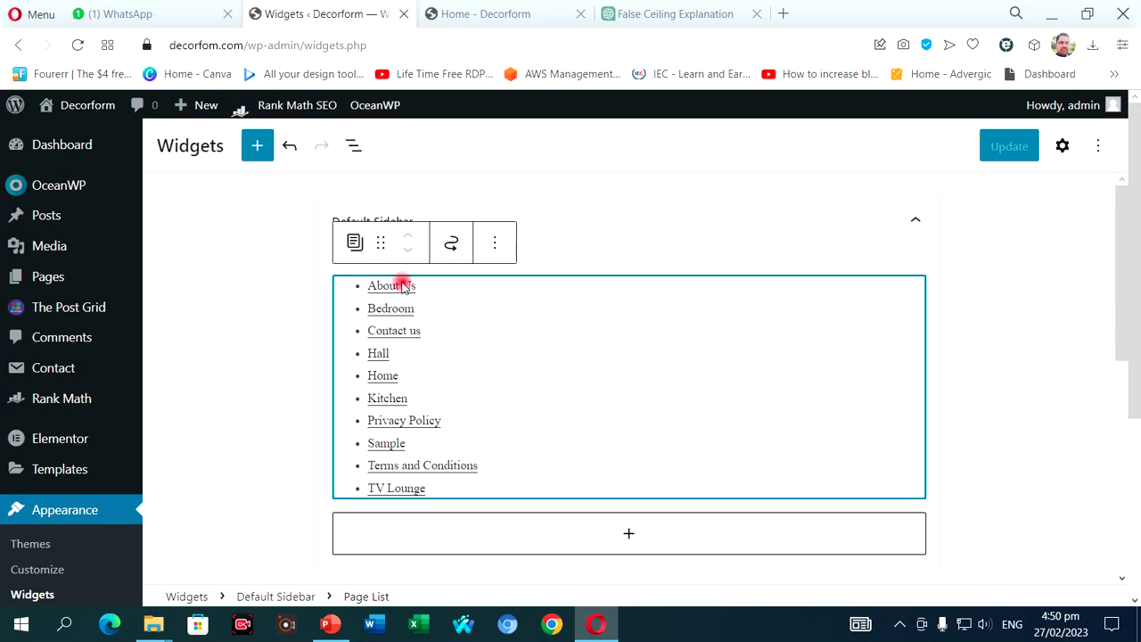
pyautogui.moveTo(382, 236); pyautogui.dragTo(487, 237)
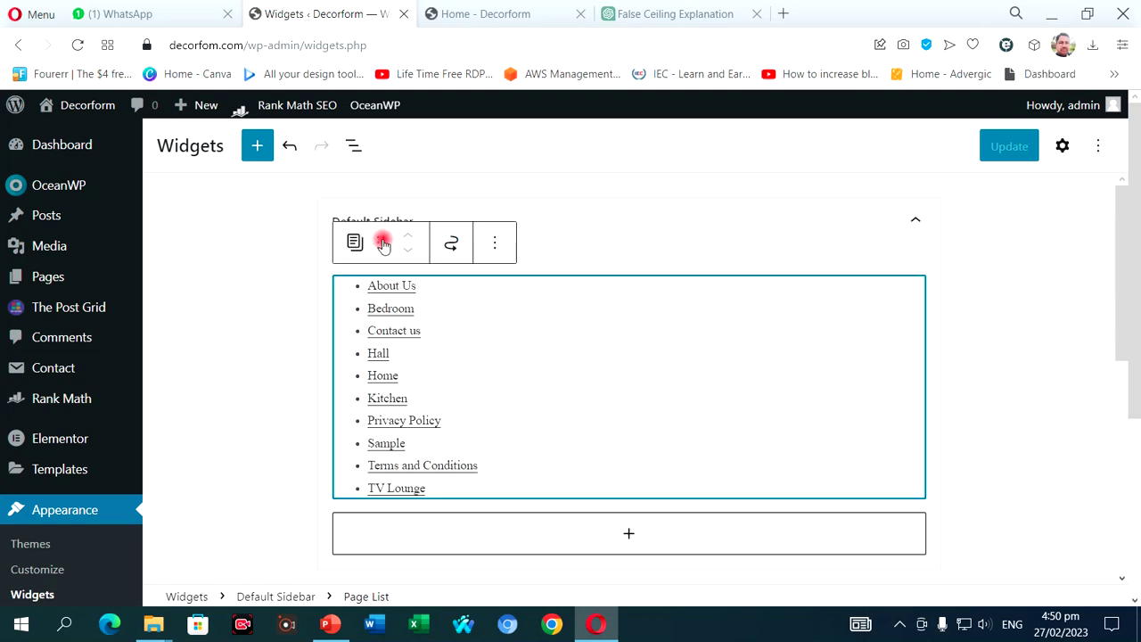
pyautogui.click(590, 250)
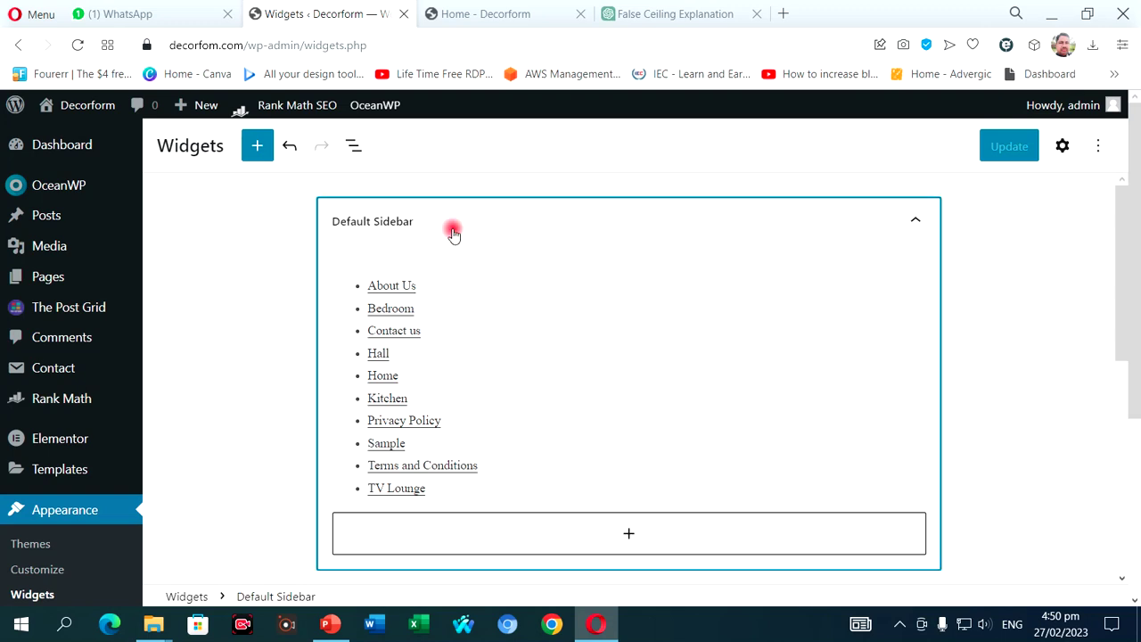
pyautogui.click(392, 281)
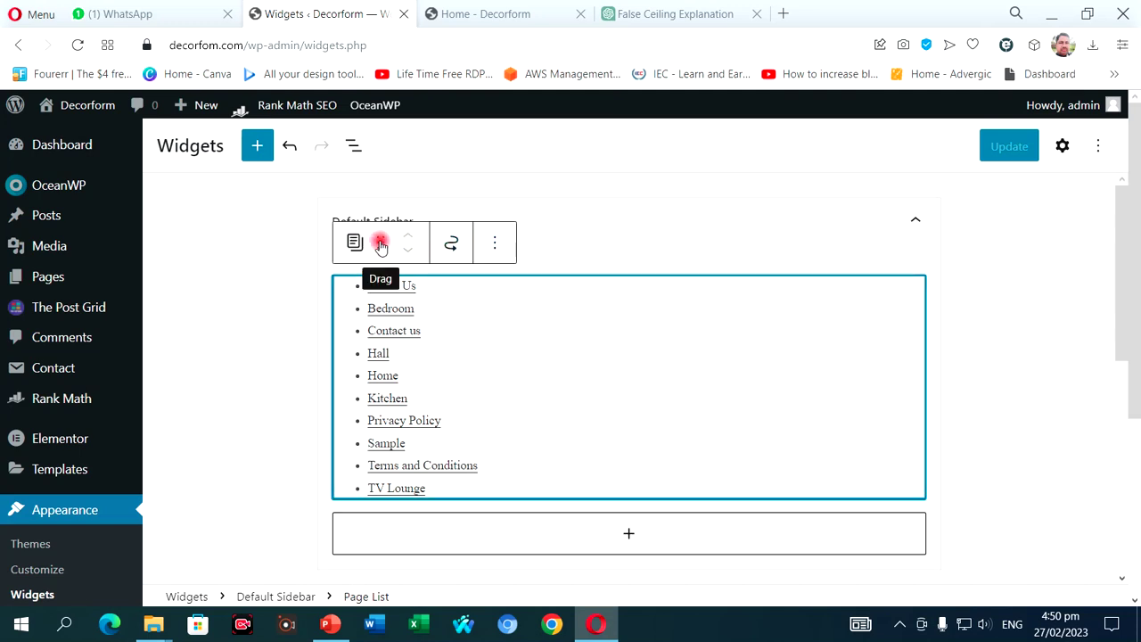
pyautogui.click(493, 247)
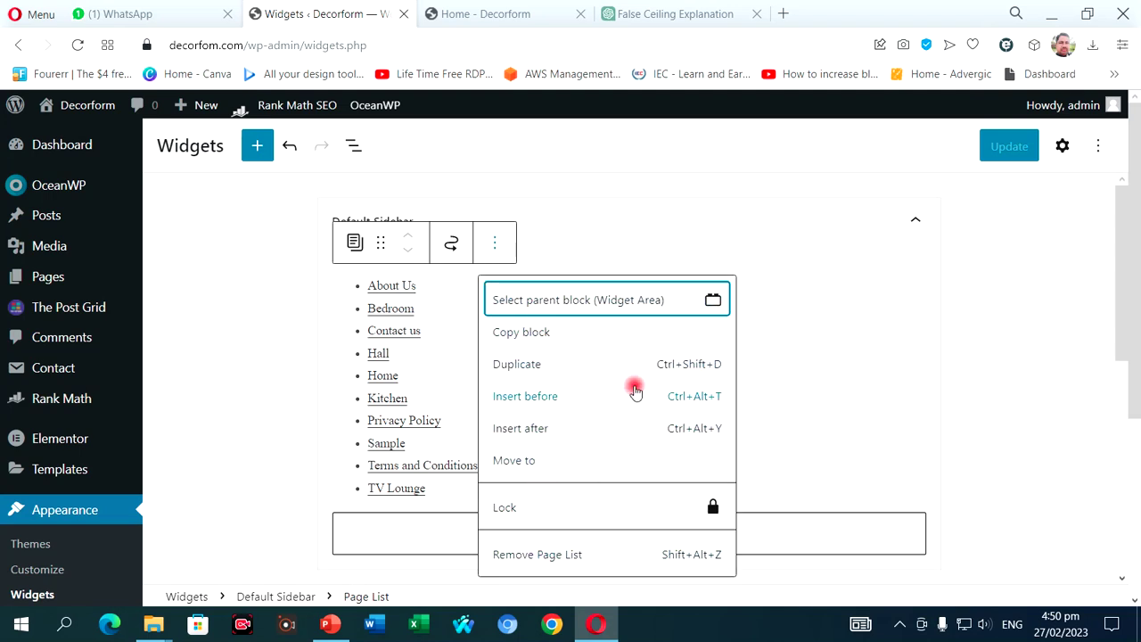
pyautogui.scroll(-2, 635, 393)
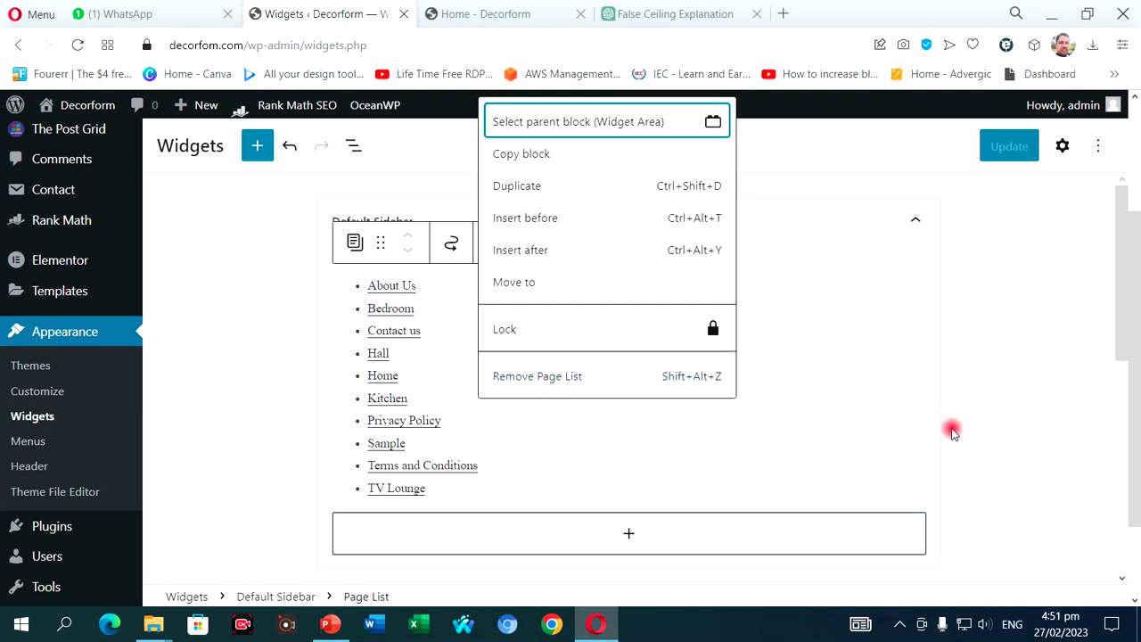
pyautogui.click(950, 431)
pyautogui.scroll(-2, 497, 315)
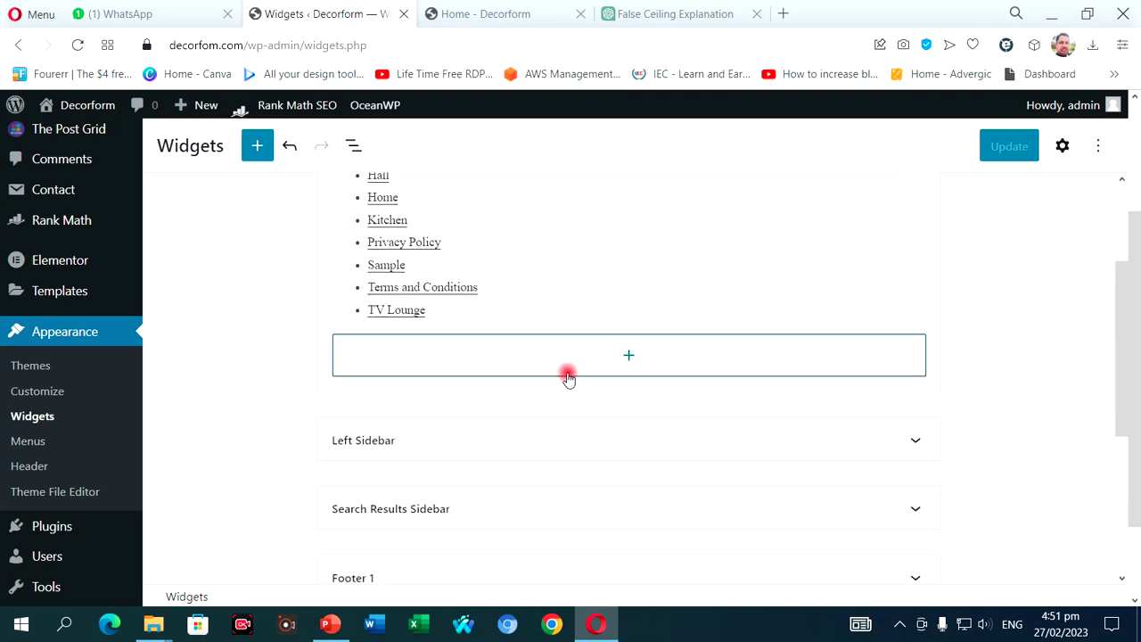
# Add a Latest Posts block below the Page List in the Default Sidebar
pyautogui.click(629, 361)
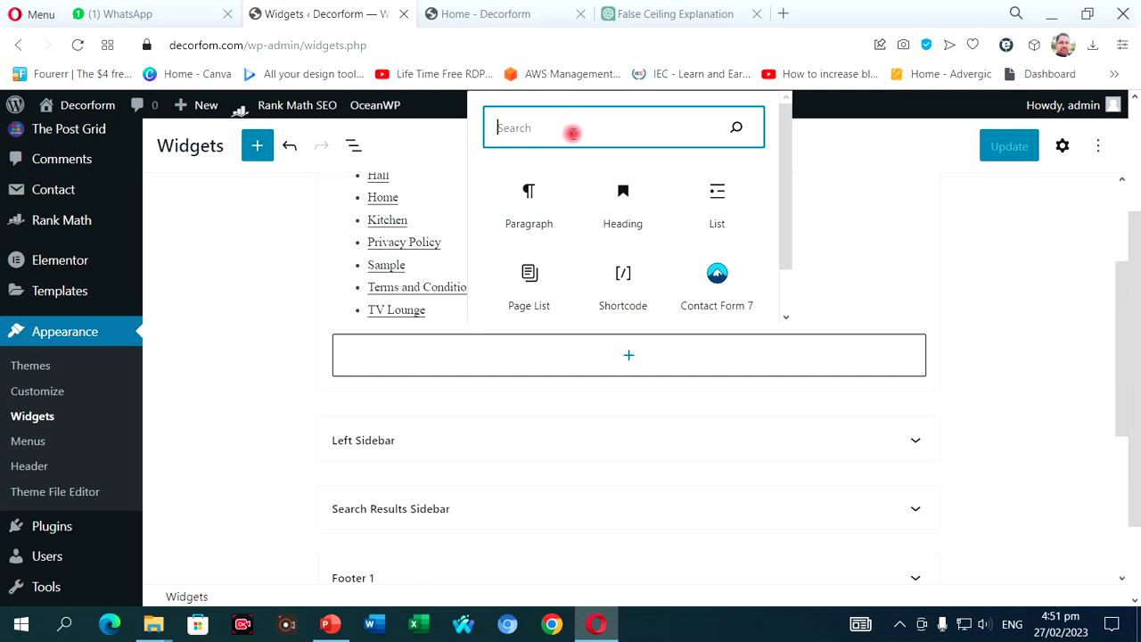
pyautogui.write('latest')
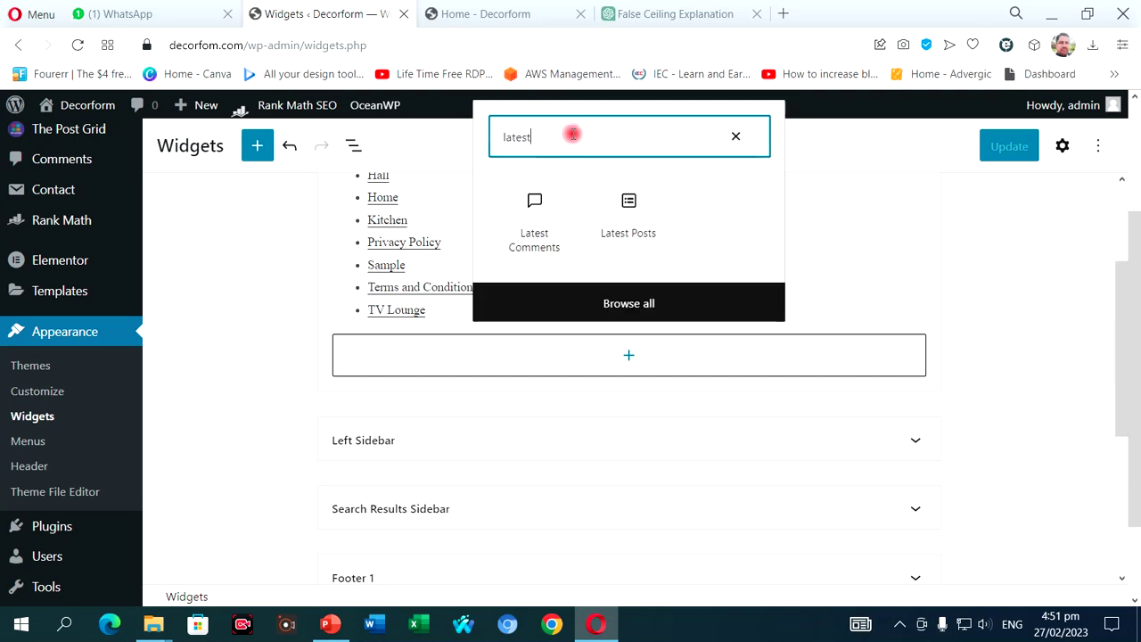
pyautogui.click(628, 203)
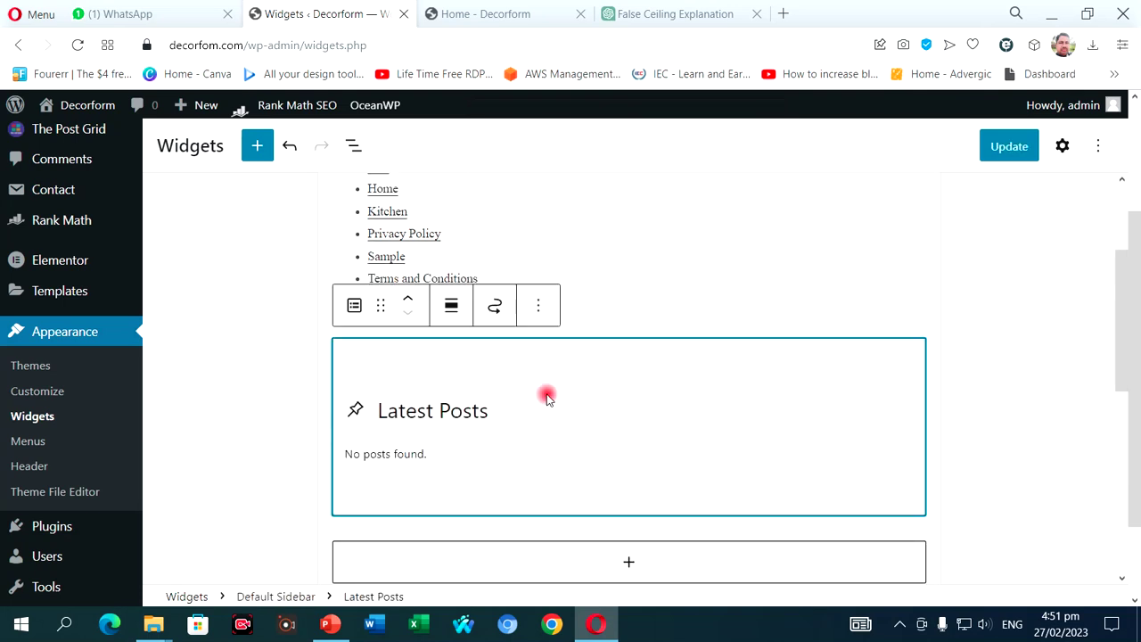
# Add a Recent Posts widget below the Latest Posts block in the Default Sidebar and update the widgets
pyautogui.scroll(-2, 546, 399)
pyautogui.click(626, 387)
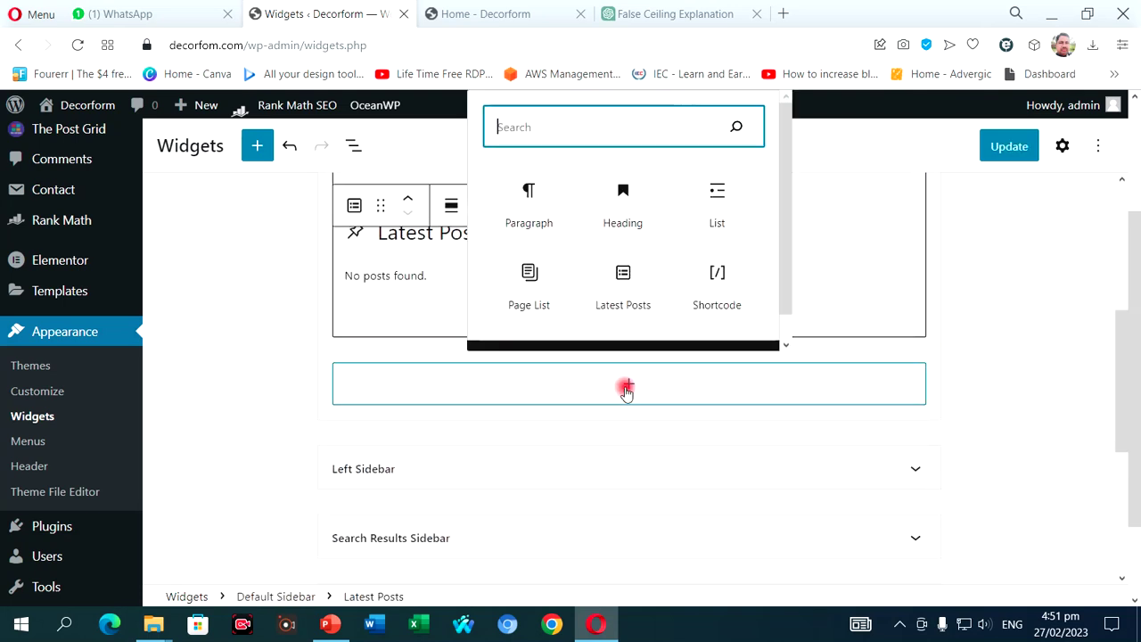
pyautogui.write('re')
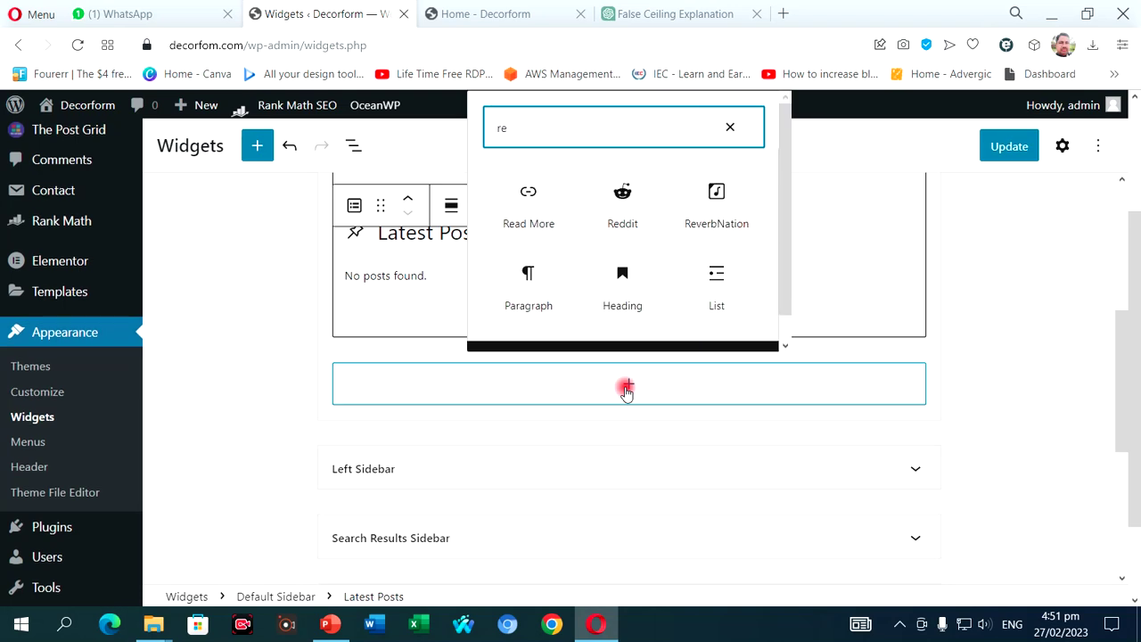
pyautogui.write('c')
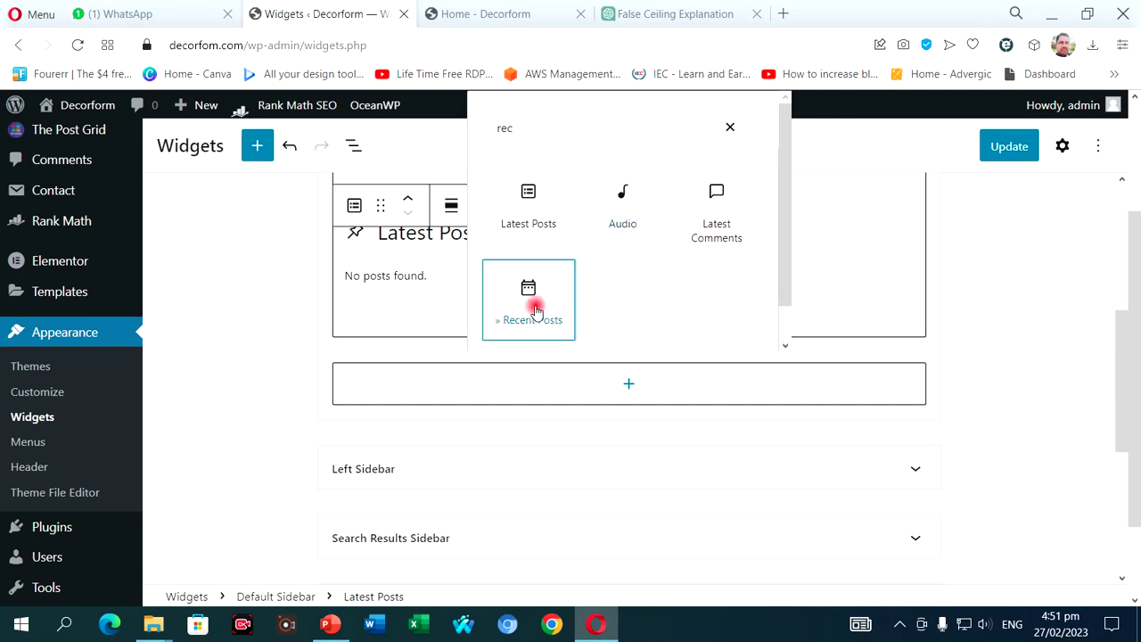
pyautogui.click(532, 303)
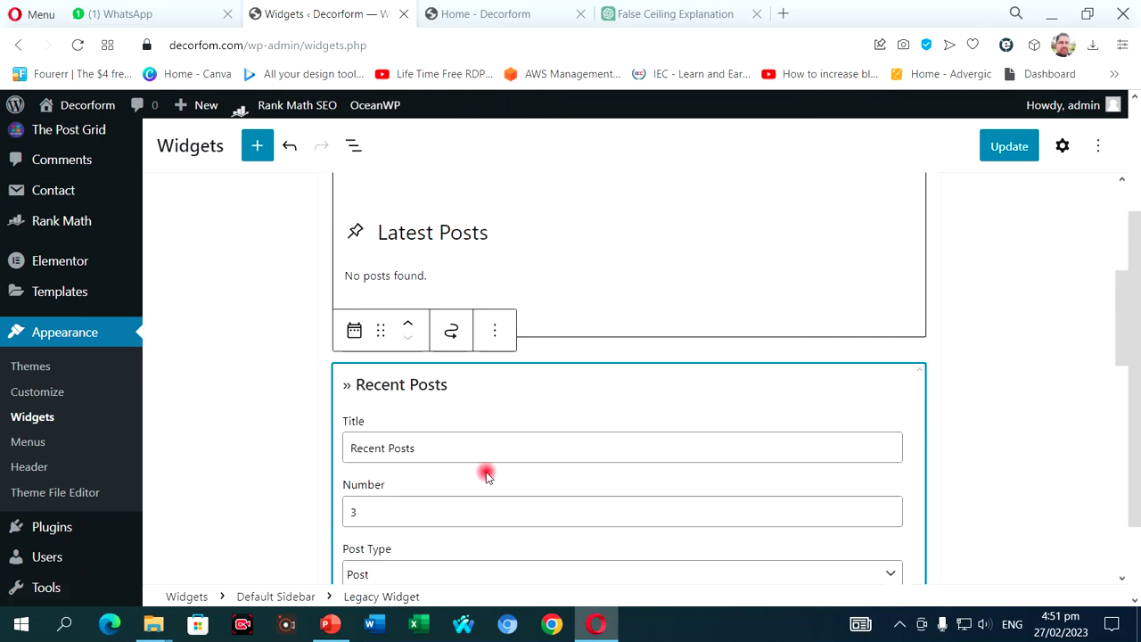
pyautogui.scroll(-4, 485, 475)
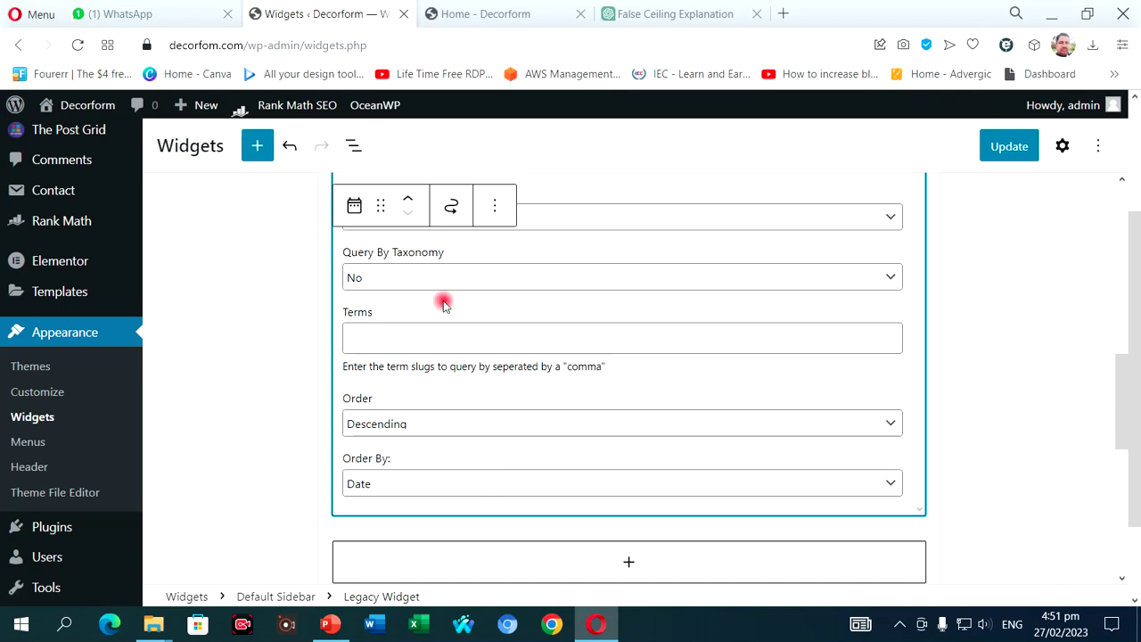
pyautogui.scroll(-3, 455, 504)
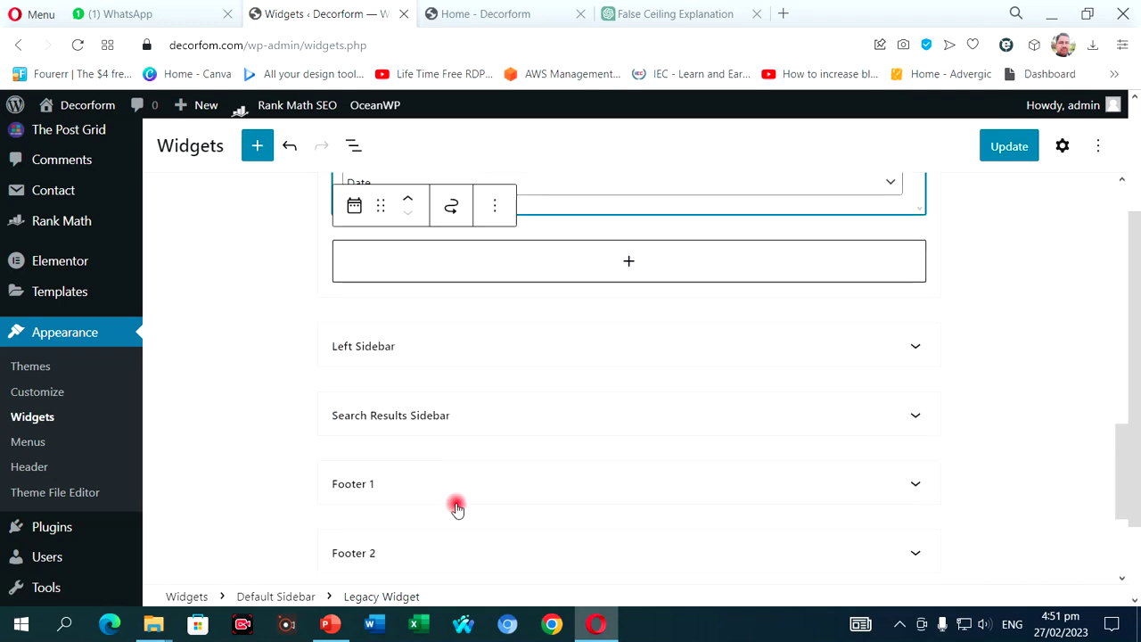
pyautogui.scroll(-4, 455, 504)
pyautogui.click(991, 155)
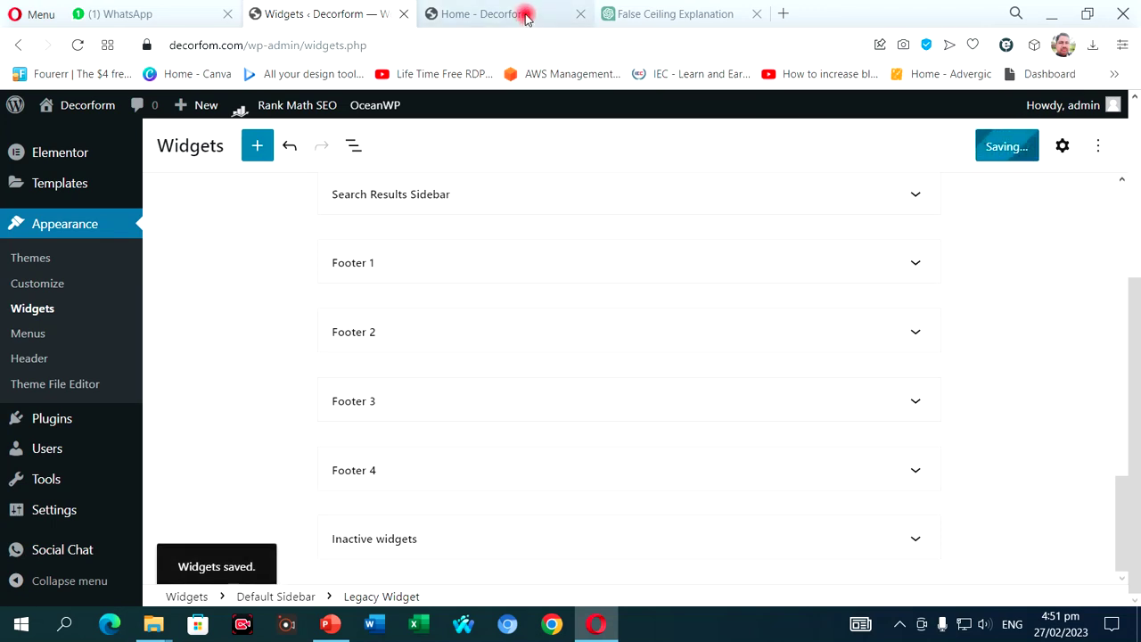
# Reload the site's Home page and check the new post widgets below the page list in its sidebar
pyautogui.click(526, 18)
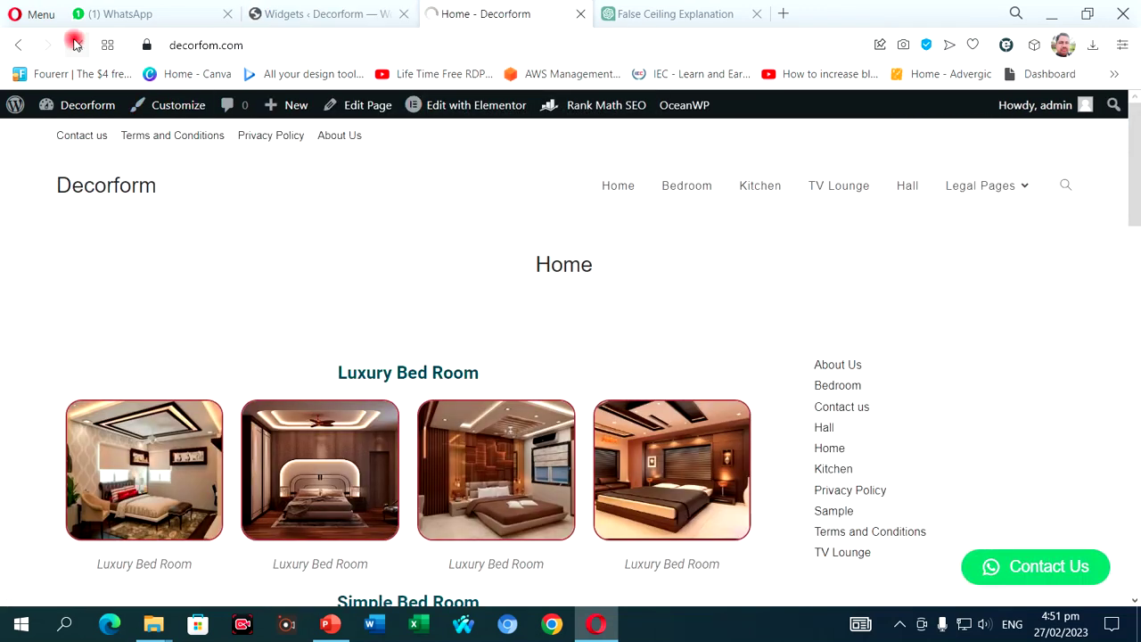
pyautogui.scroll(-2, 841, 370)
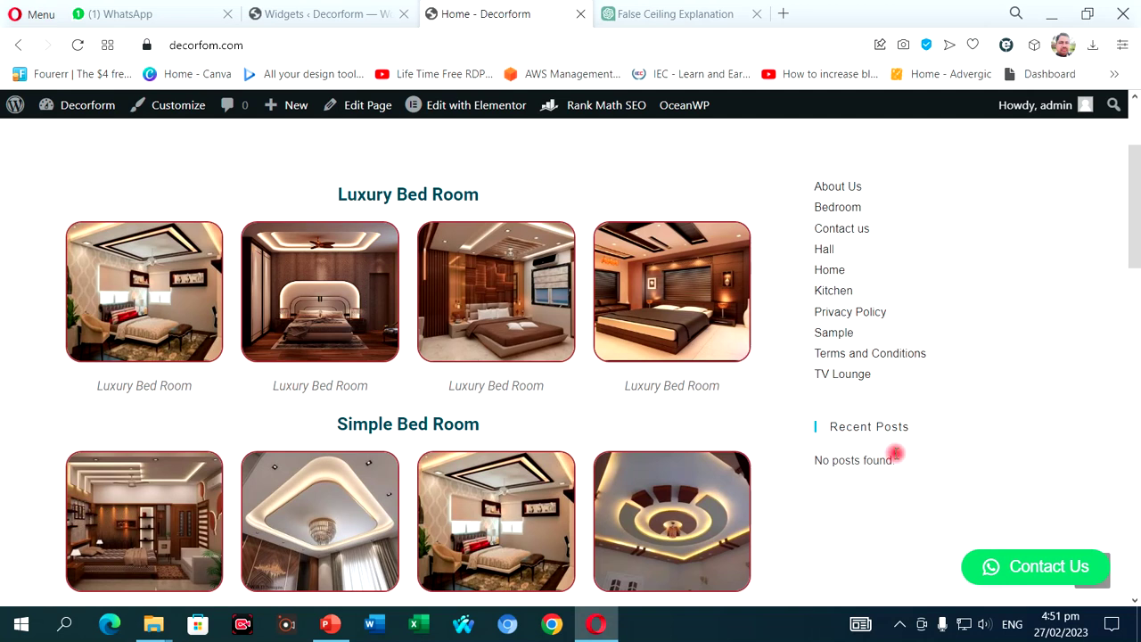
pyautogui.scroll(2, 895, 454)
pyautogui.scroll(-3, 896, 451)
pyautogui.scroll(3, 716, 318)
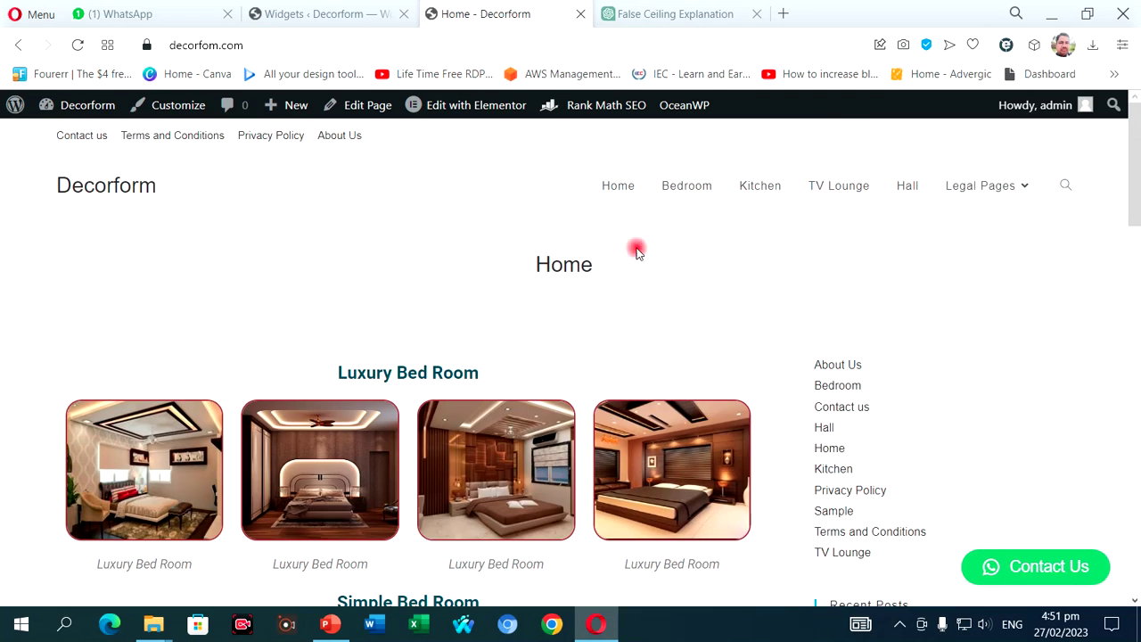
# Expand the Footer 1 area in the widget editor and check the footer of the site's Home page
pyautogui.click(322, 16)
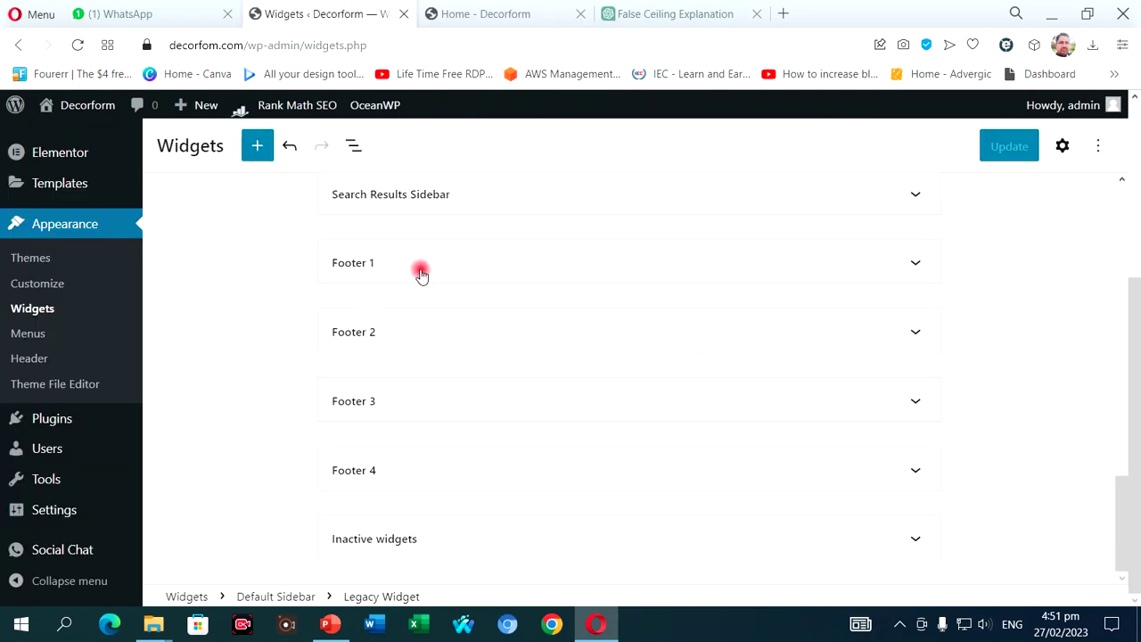
pyautogui.click(559, 282)
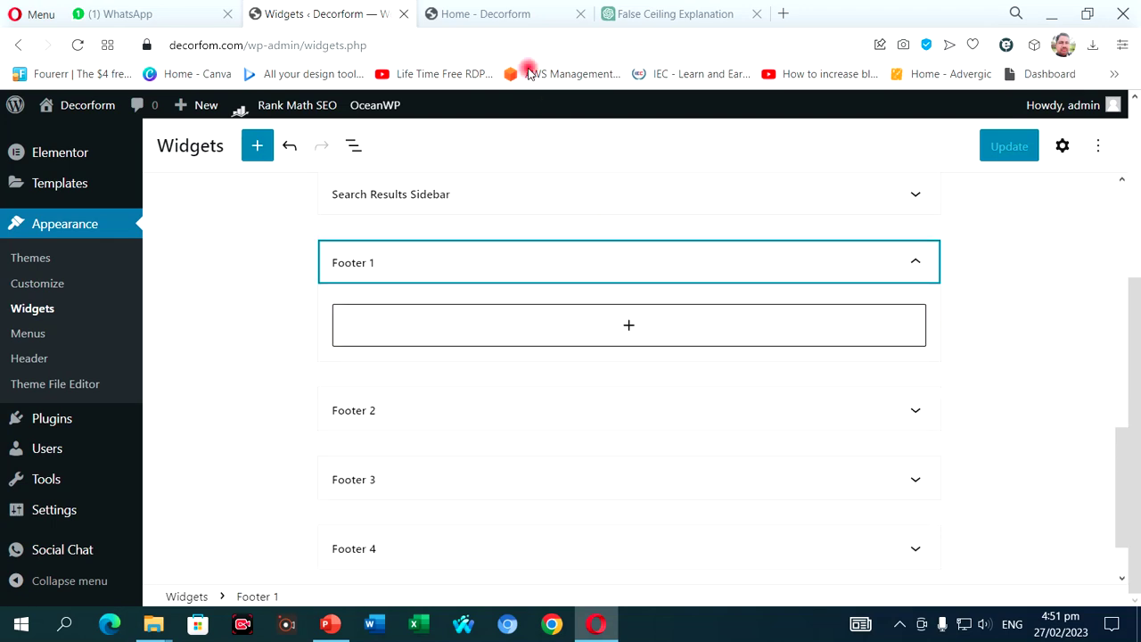
pyautogui.click(512, 14)
pyautogui.scroll(-15, 531, 547)
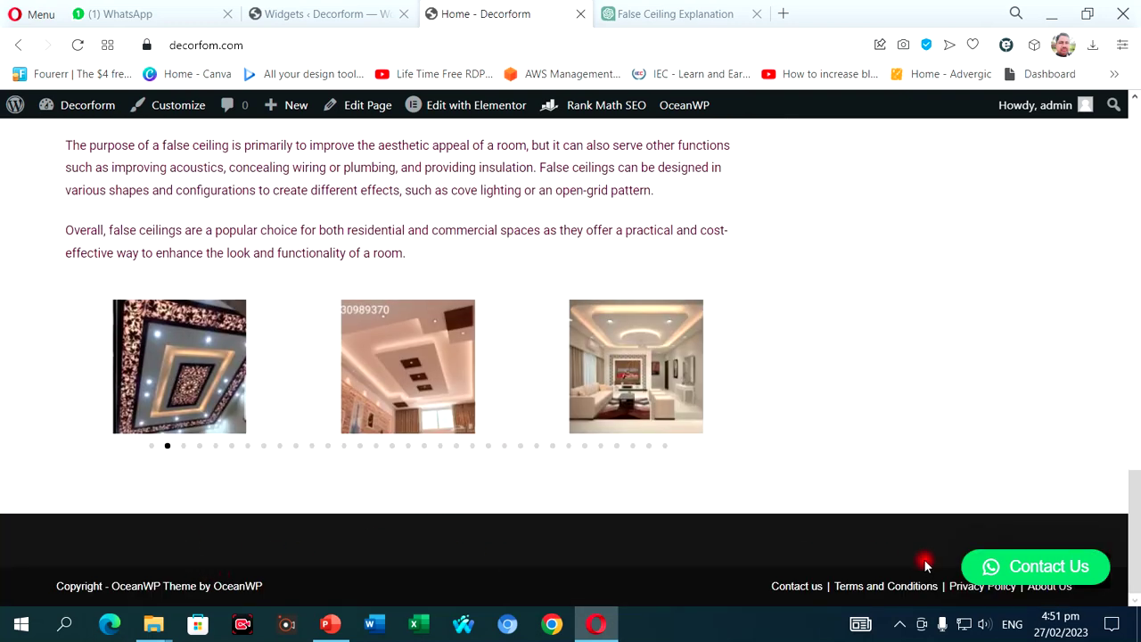
# Return to the widget editor and examine the full block library for blocks suitable for Footer 1
pyautogui.click(344, 13)
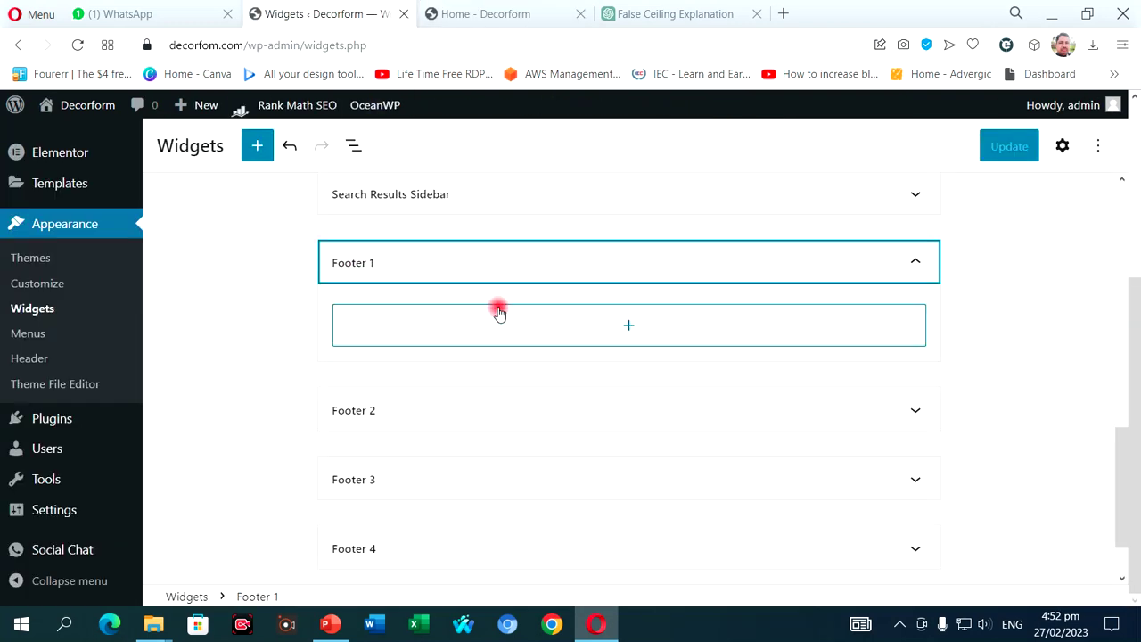
pyautogui.click(628, 328)
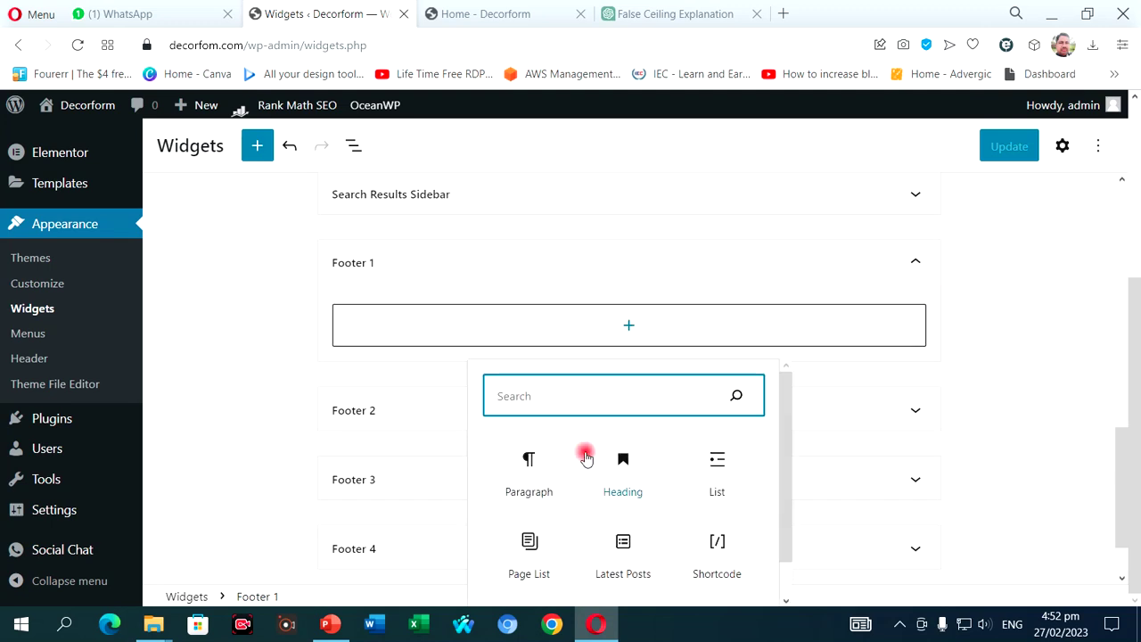
pyautogui.scroll(-1, 587, 454)
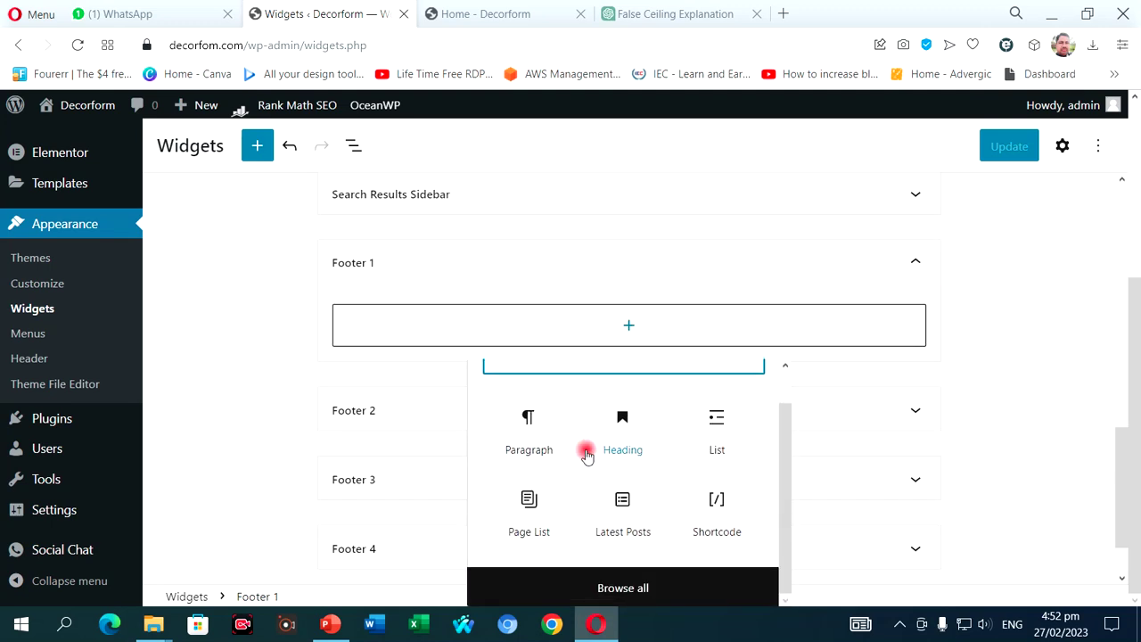
pyautogui.click(638, 582)
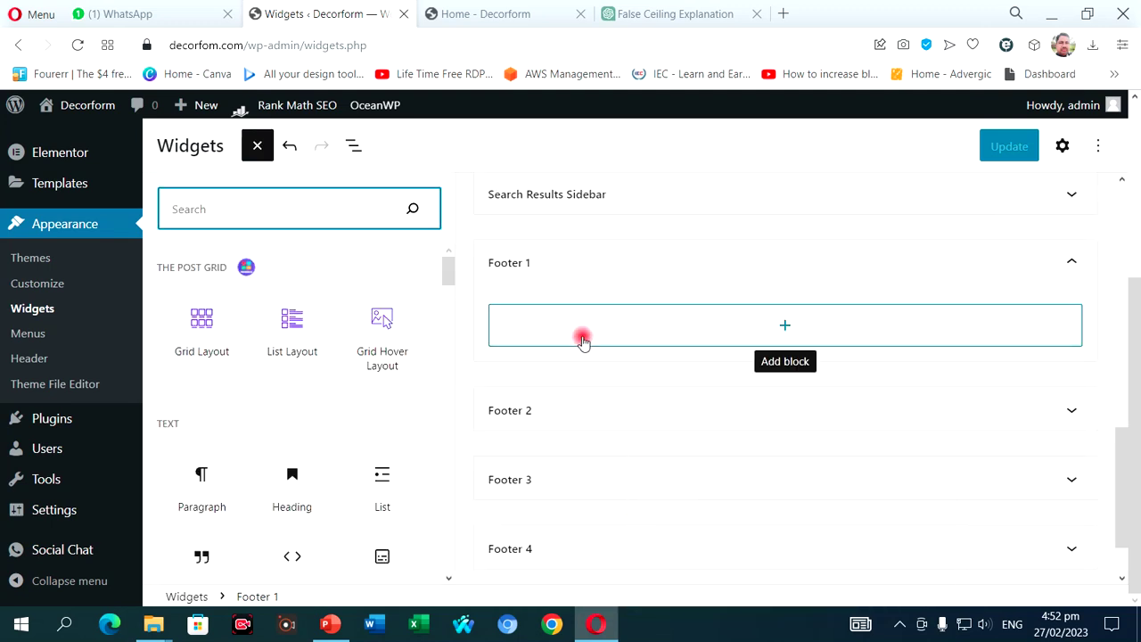
pyautogui.scroll(-5, 294, 339)
pyautogui.scroll(-8, 301, 409)
pyautogui.scroll(-10, 302, 409)
pyautogui.scroll(-15, 301, 409)
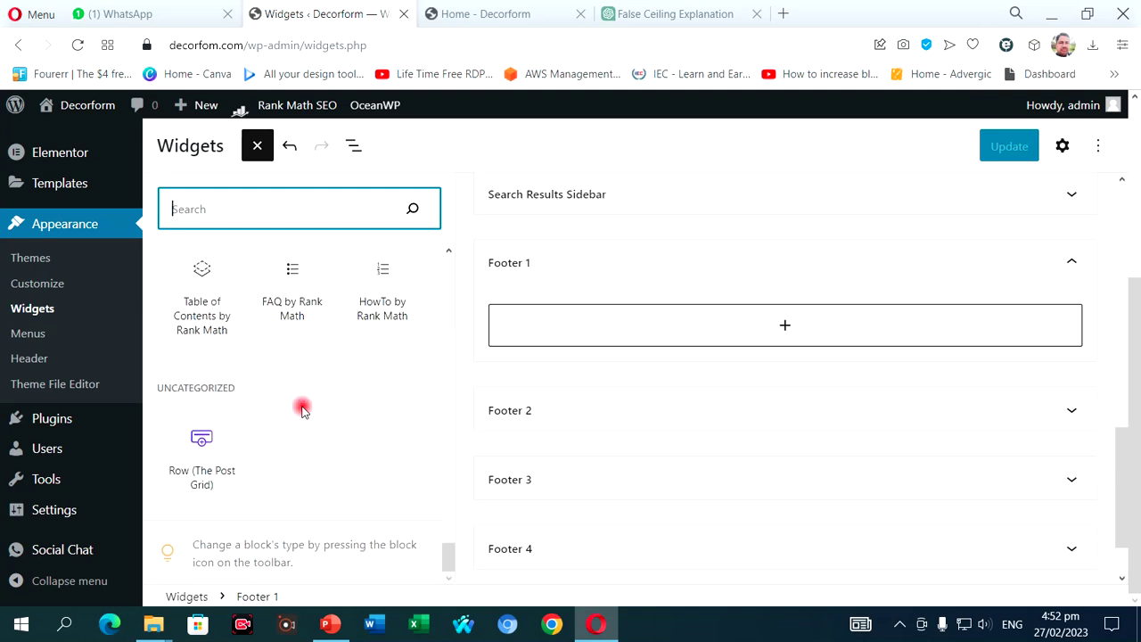
pyautogui.scroll(20, 302, 409)
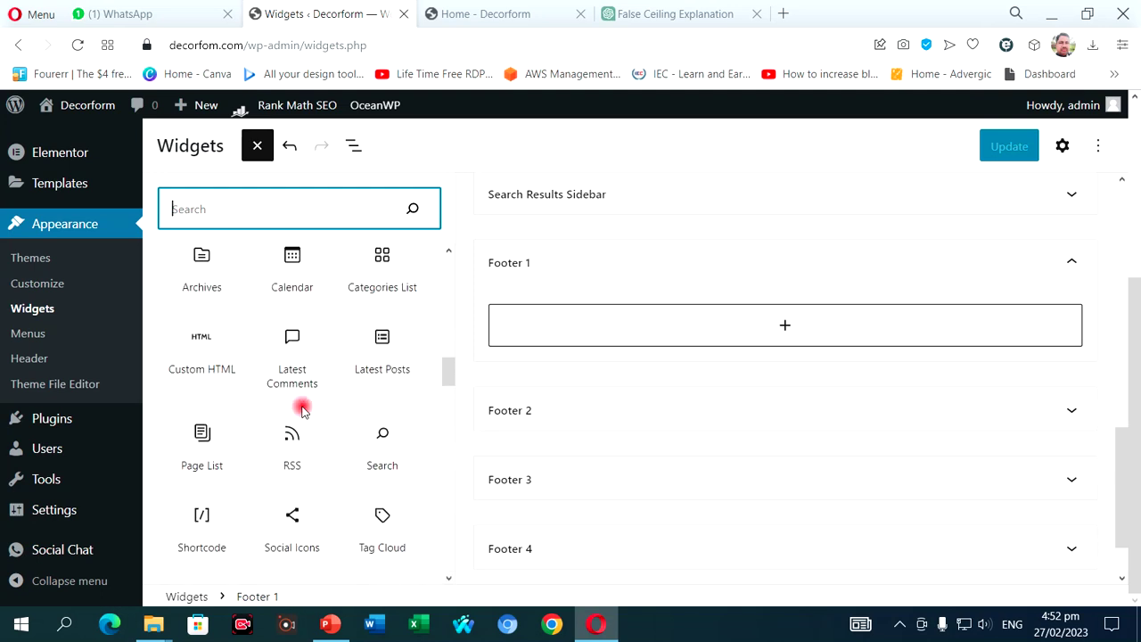
pyautogui.scroll(3, 301, 409)
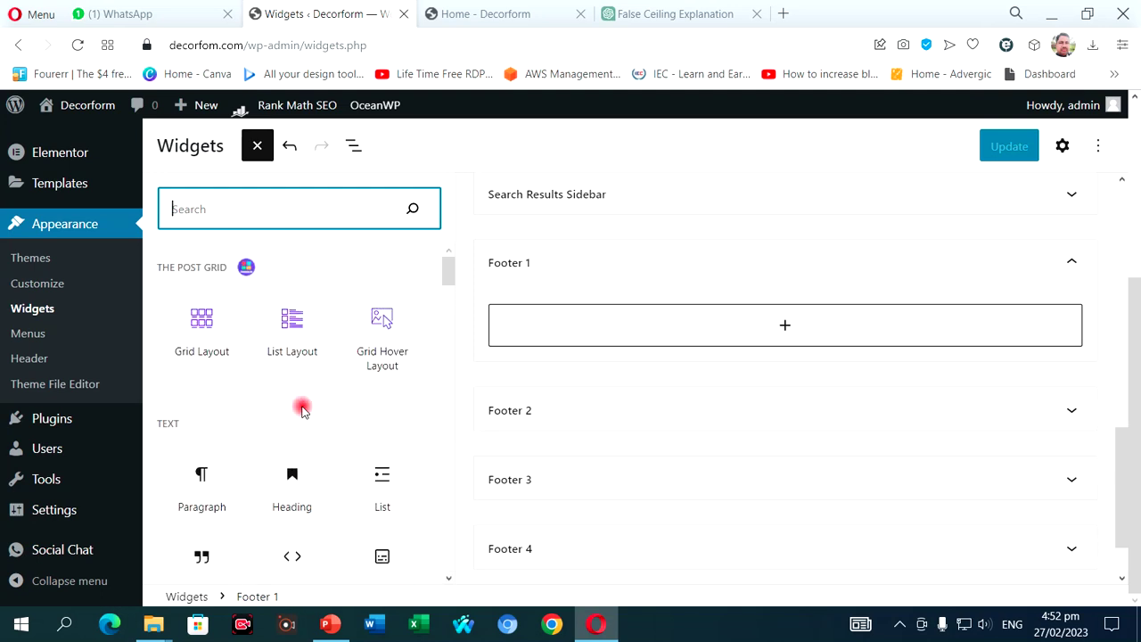
# Add a Page List block to the Footer 1 area
pyautogui.click(785, 330)
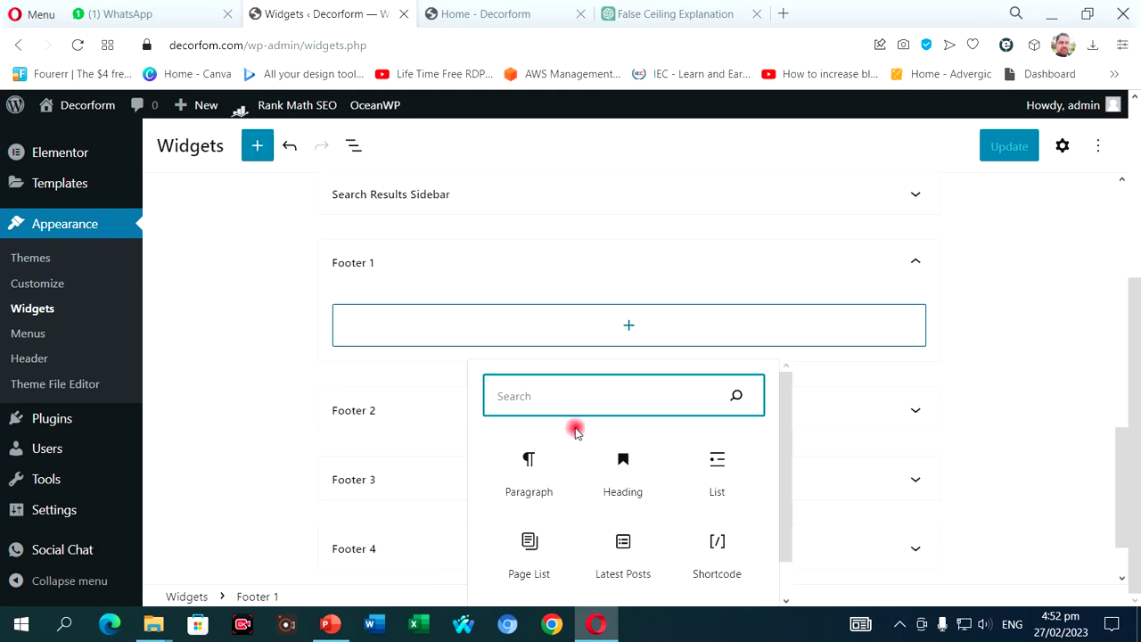
pyautogui.click(531, 548)
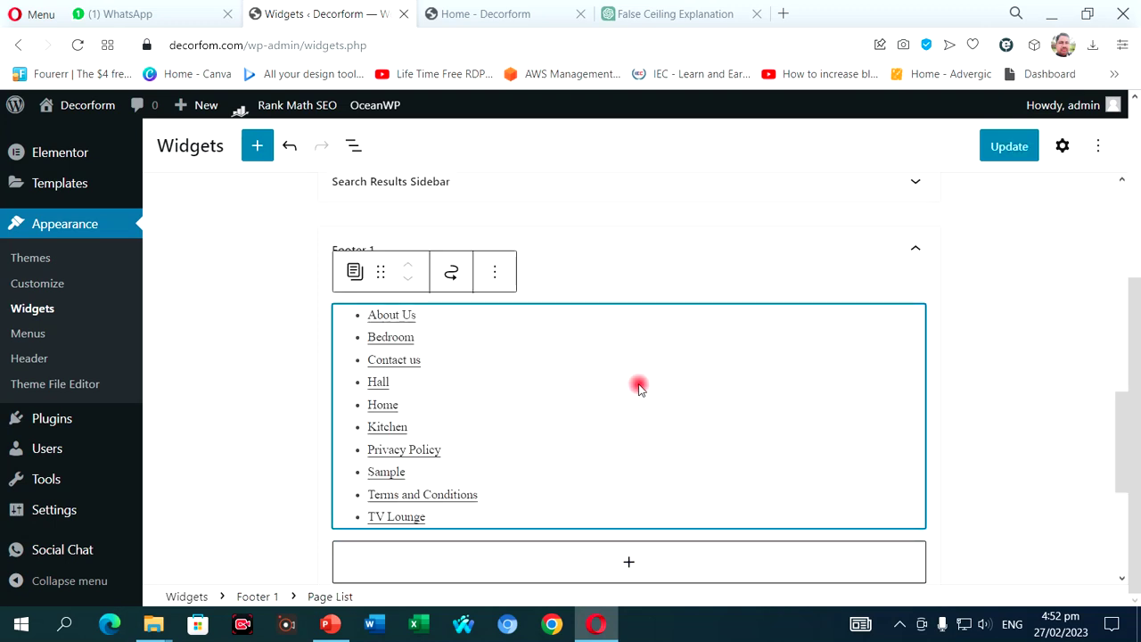
pyautogui.scroll(-2, 638, 387)
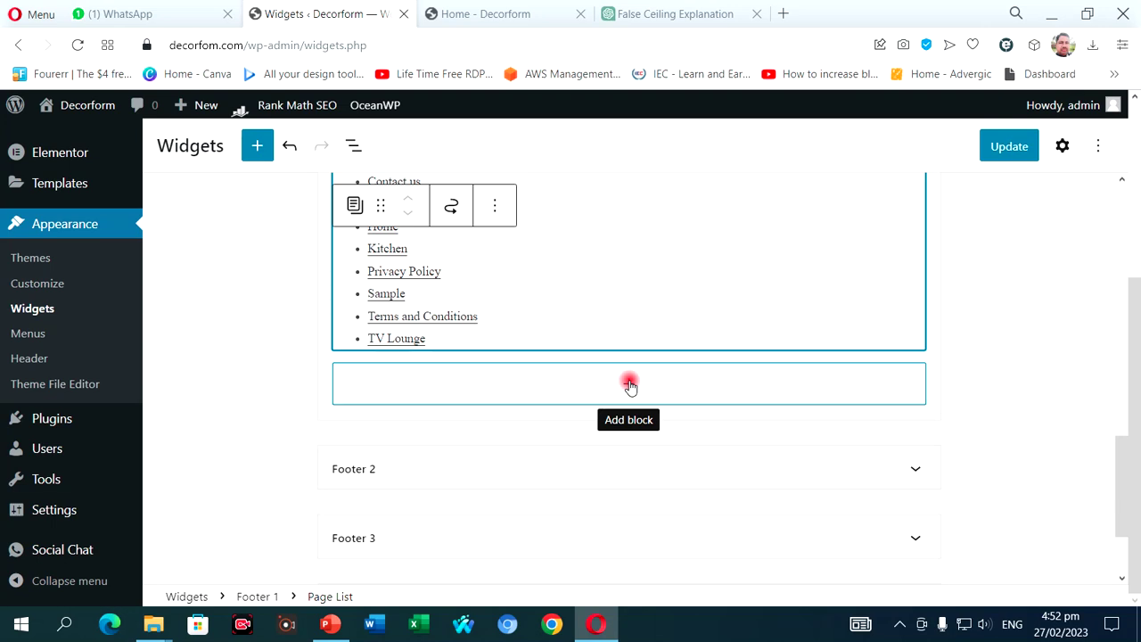
pyautogui.click(629, 385)
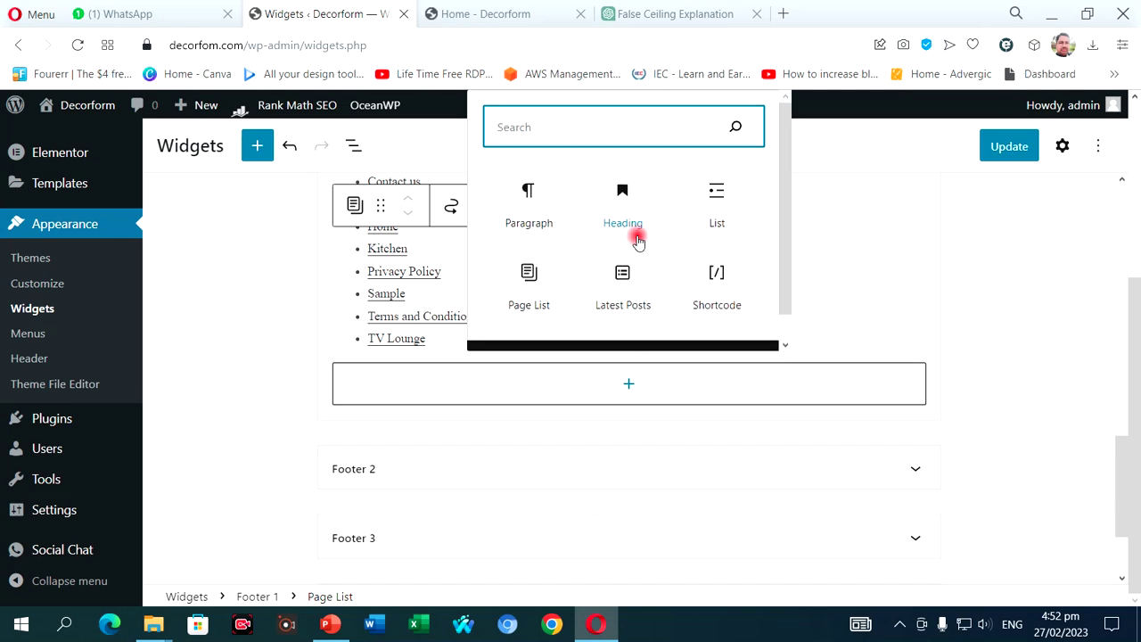
pyautogui.write('c')
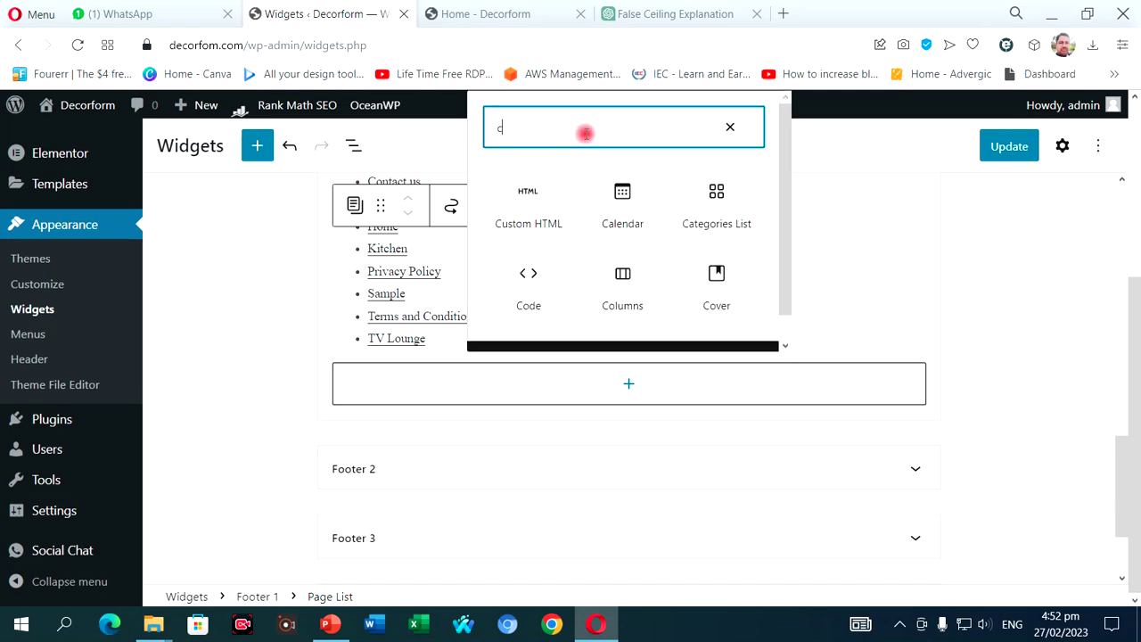
pyautogui.write('ol')
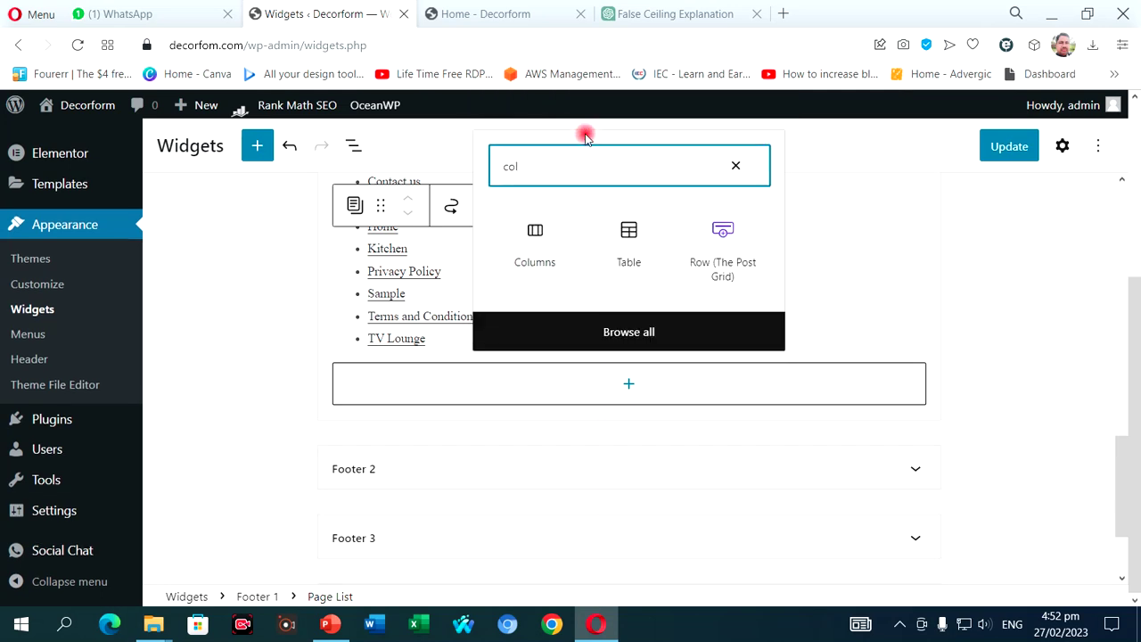
pyautogui.click(733, 166)
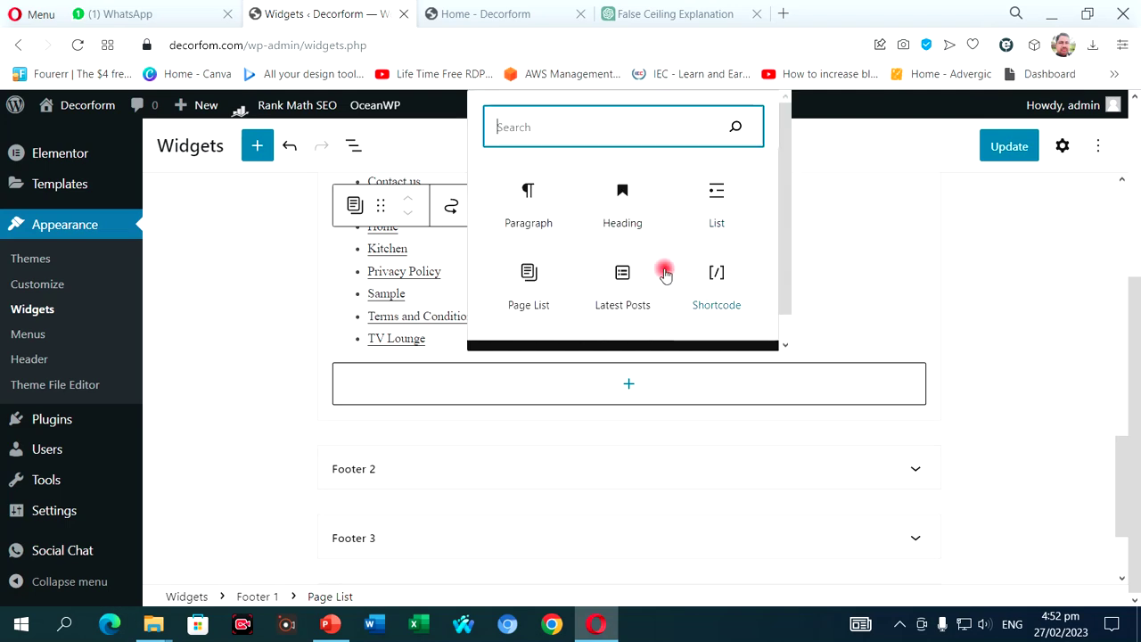
pyautogui.click(842, 343)
# Remove the Page List block from the Footer 1 area
pyautogui.scroll(3, 647, 237)
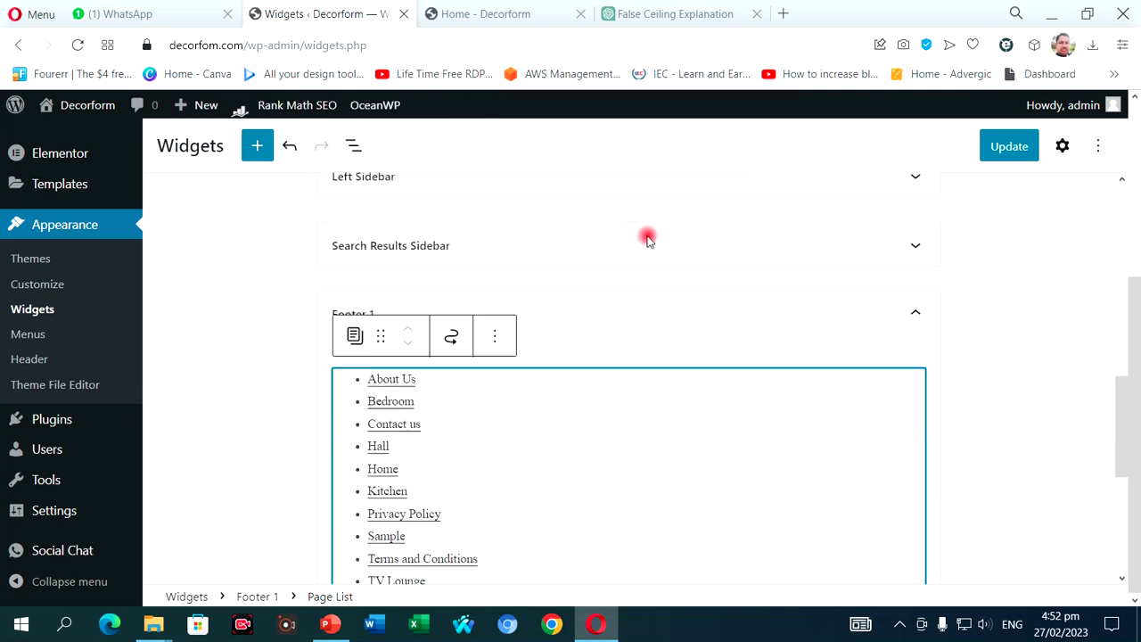
pyautogui.click(495, 362)
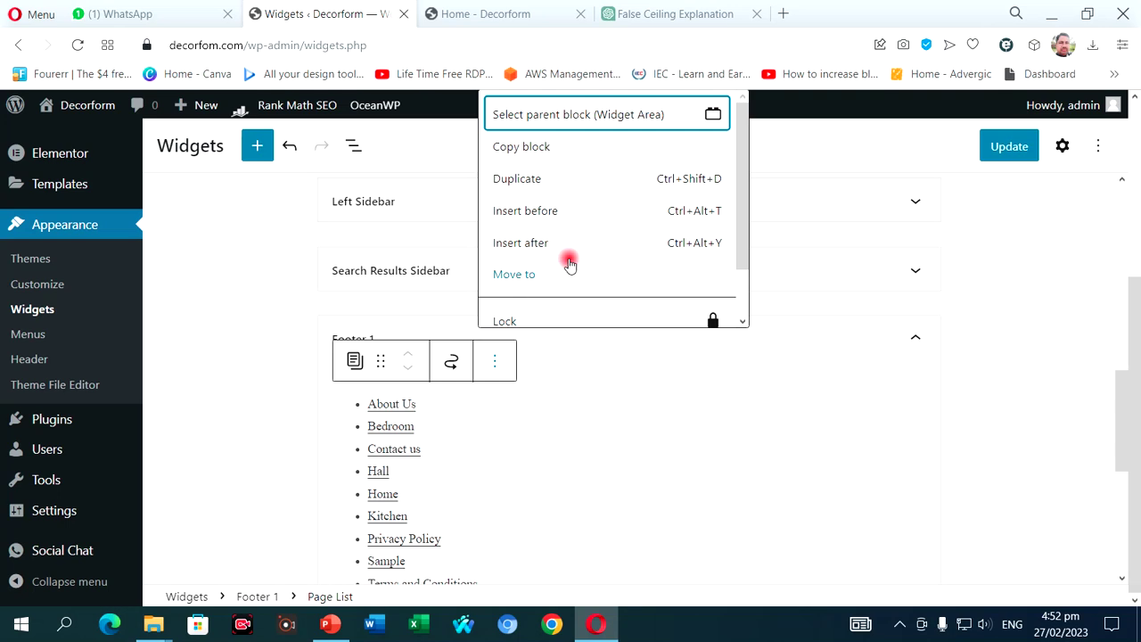
pyautogui.scroll(-1, 571, 286)
pyautogui.click(560, 303)
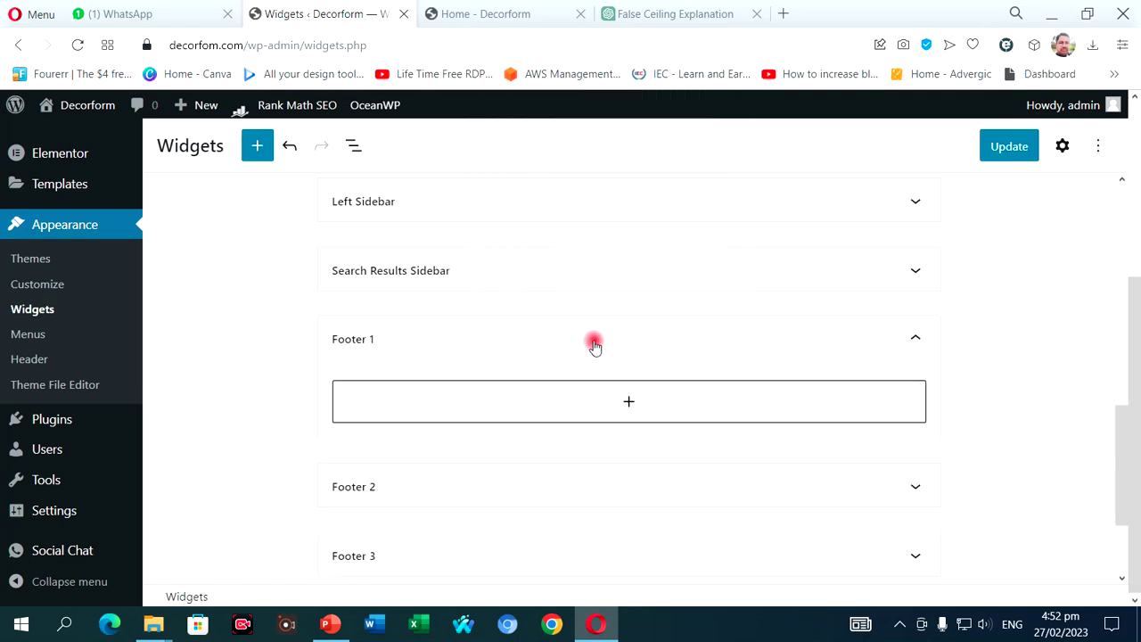
# Add a Columns block with the 33 / 33 / 33 layout to the Footer 1 area
pyautogui.click(622, 402)
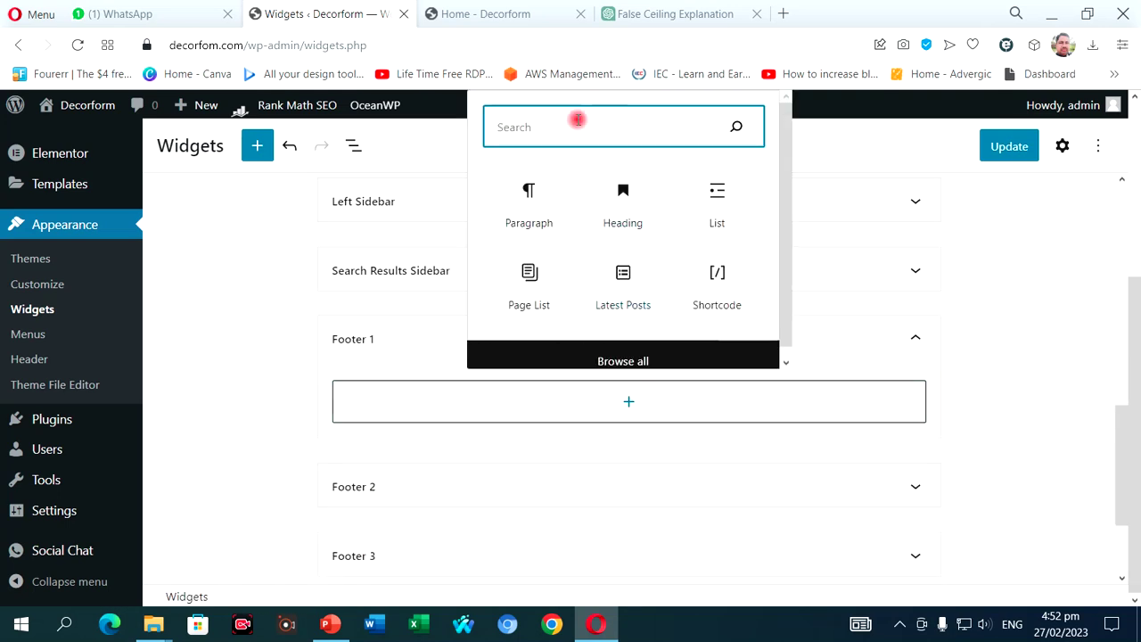
pyautogui.write('column')
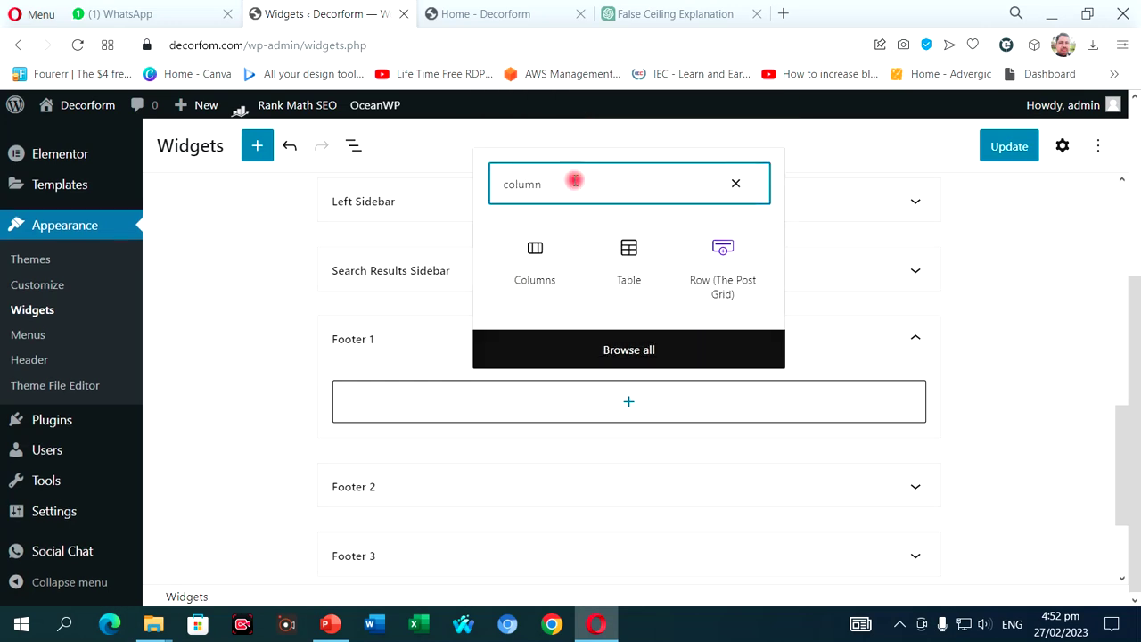
pyautogui.click(532, 256)
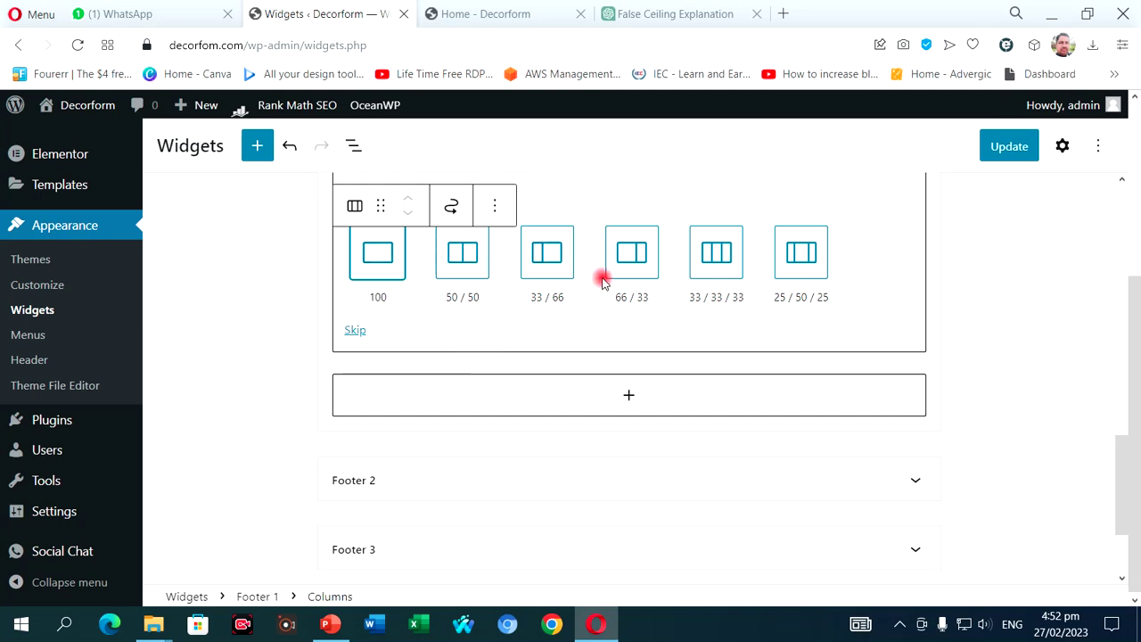
pyautogui.click(716, 280)
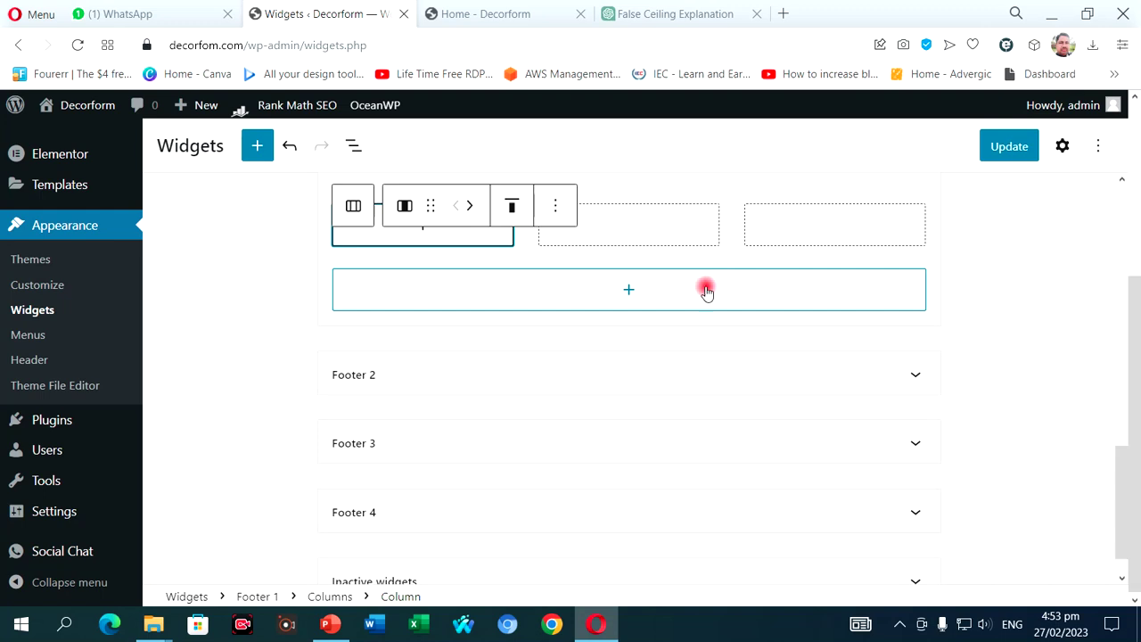
# Insert a Page List block in the first column of the Footer 1 columns
pyautogui.scroll(2, 606, 383)
pyautogui.scroll(2, 571, 410)
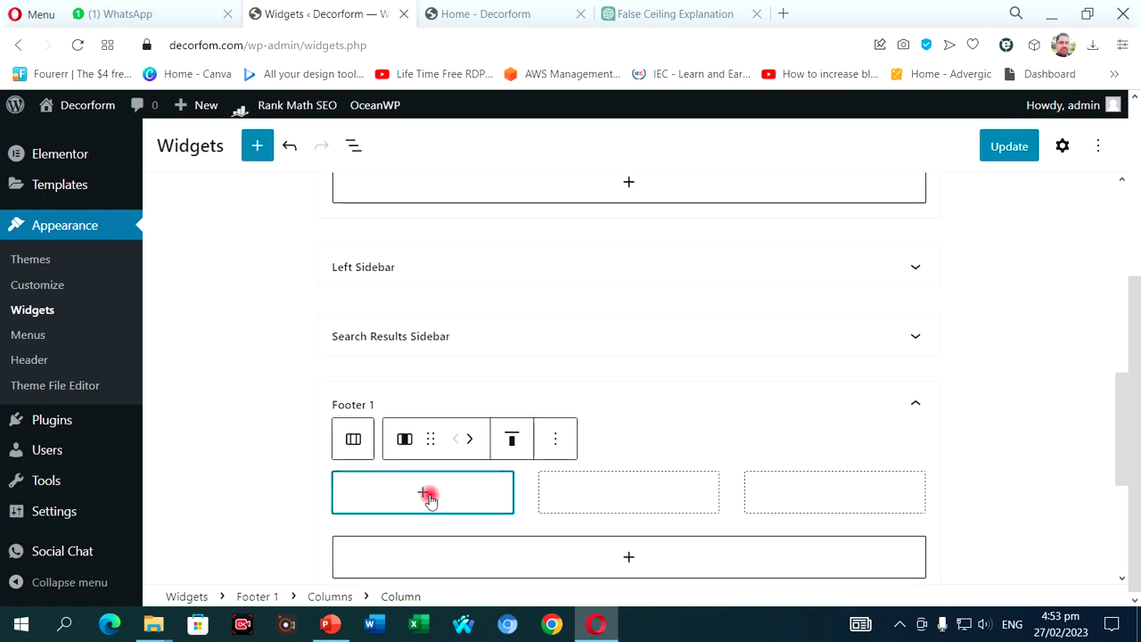
pyautogui.click(427, 496)
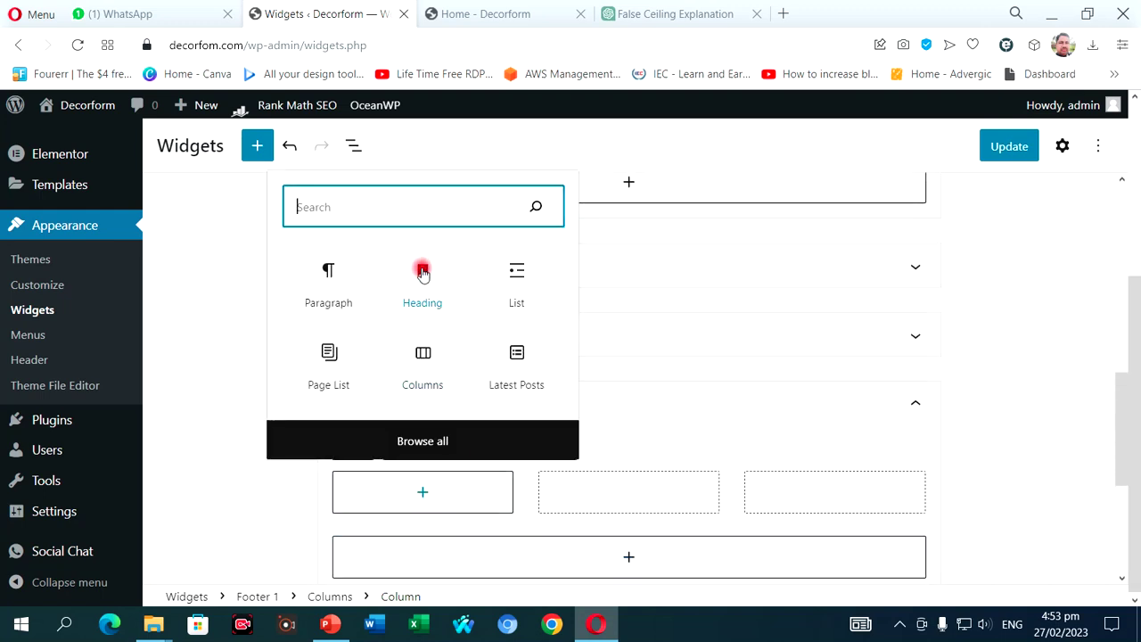
pyautogui.click(330, 372)
pyautogui.scroll(-2, 556, 471)
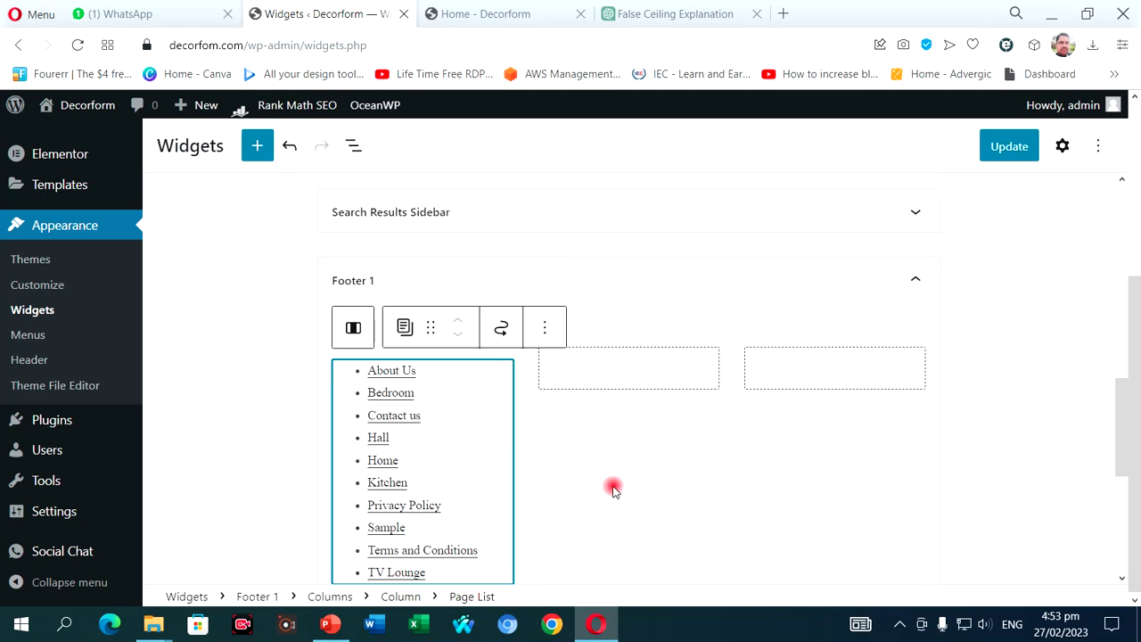
# Insert a Categories List block in the middle column of Footer 1
pyautogui.click(624, 371)
pyautogui.click(628, 369)
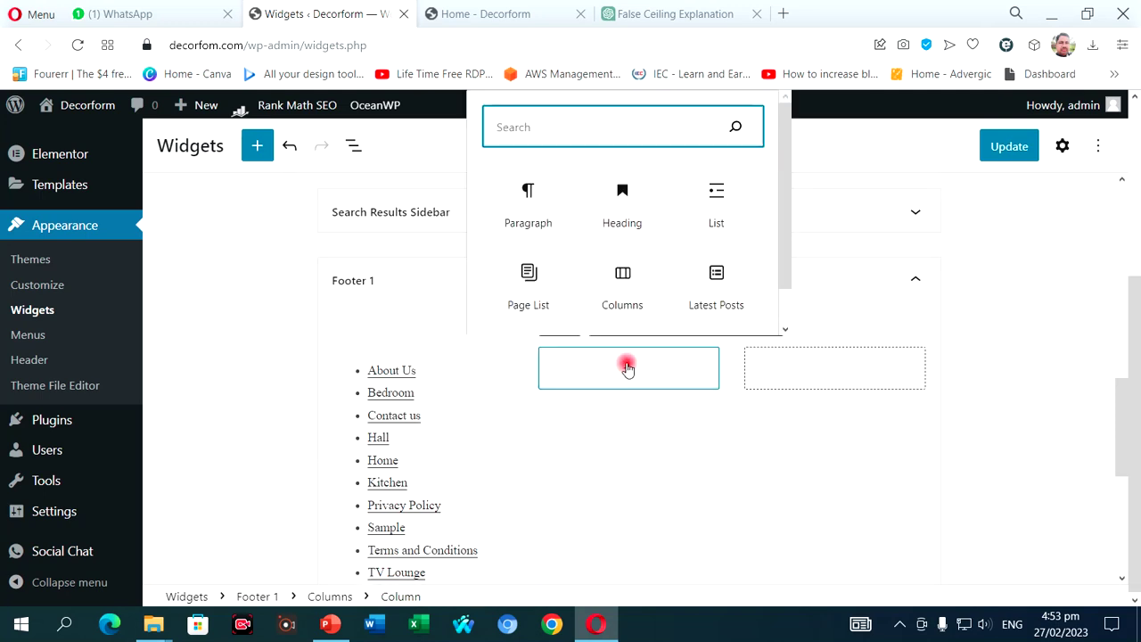
pyautogui.write('cat')
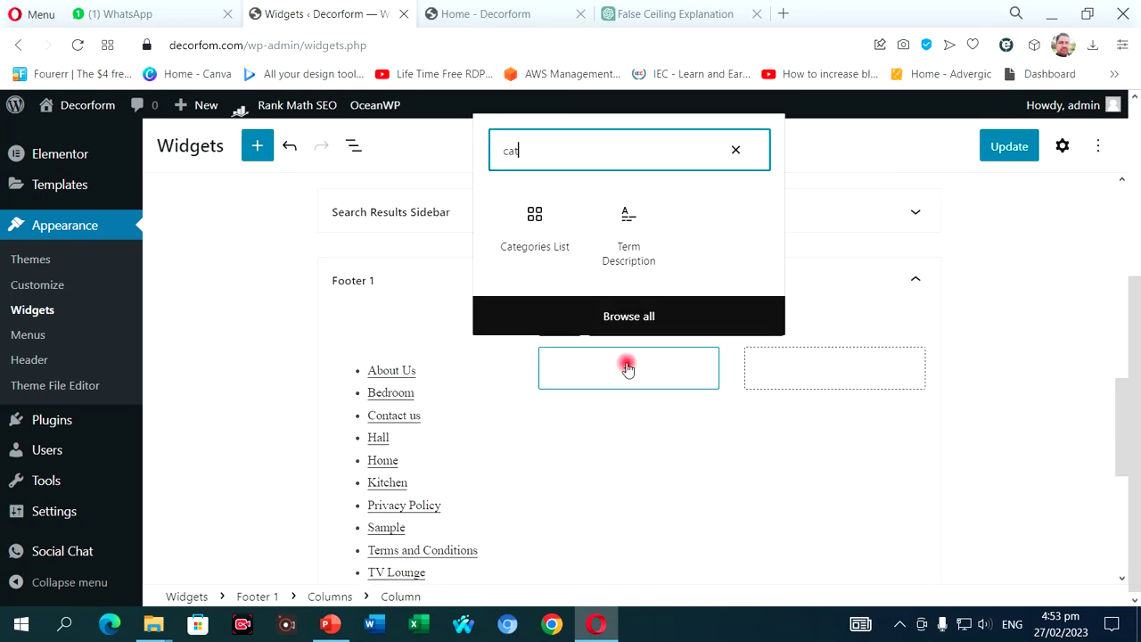
pyautogui.click(553, 230)
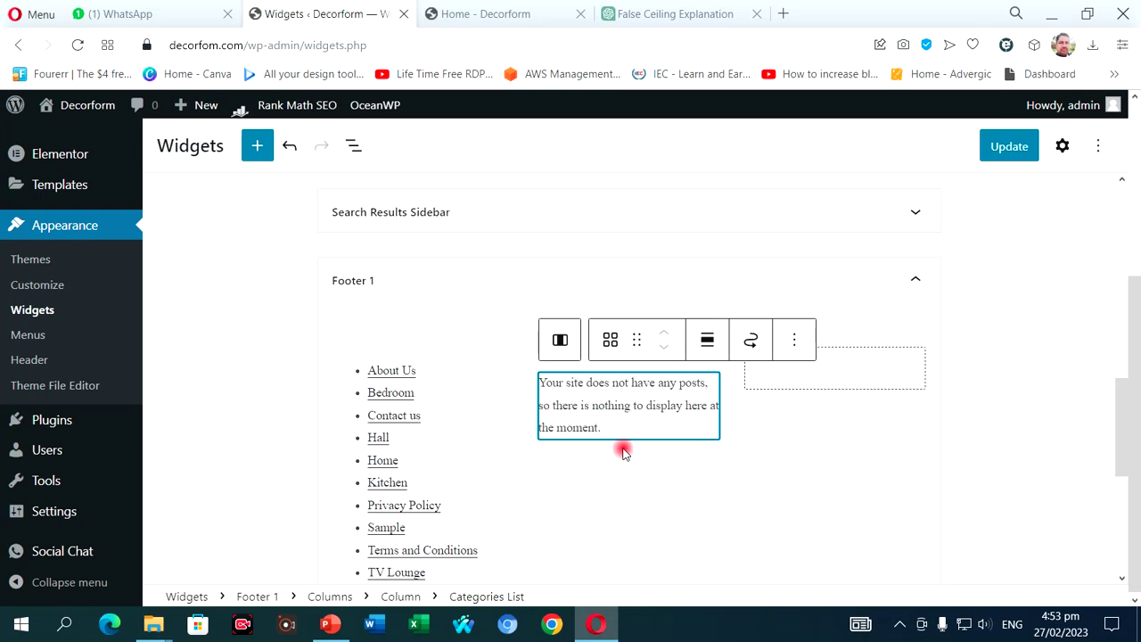
# Insert a Calendar block from the full block library in the third column of Footer 1 and save the widgets
pyautogui.click(854, 381)
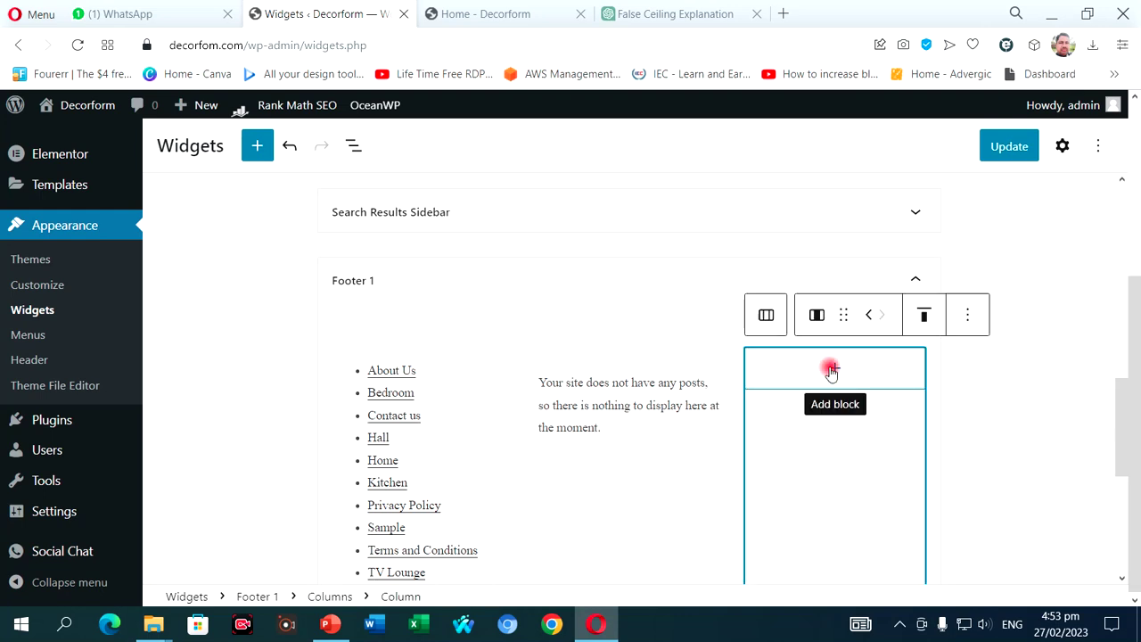
pyautogui.click(831, 369)
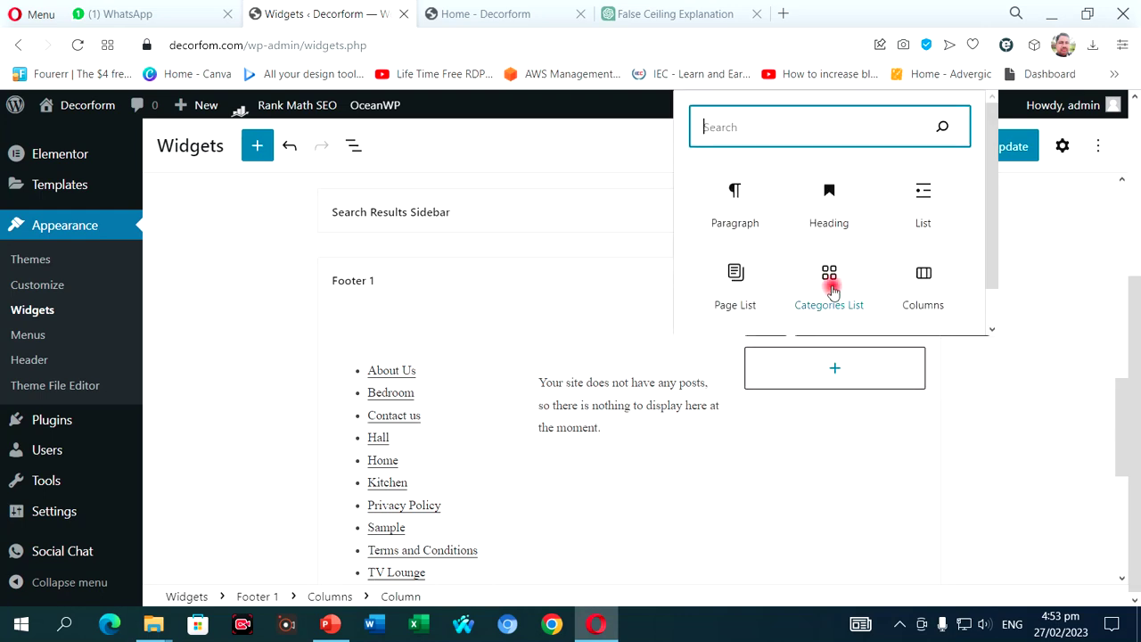
pyautogui.scroll(-1, 830, 283)
pyautogui.click(828, 317)
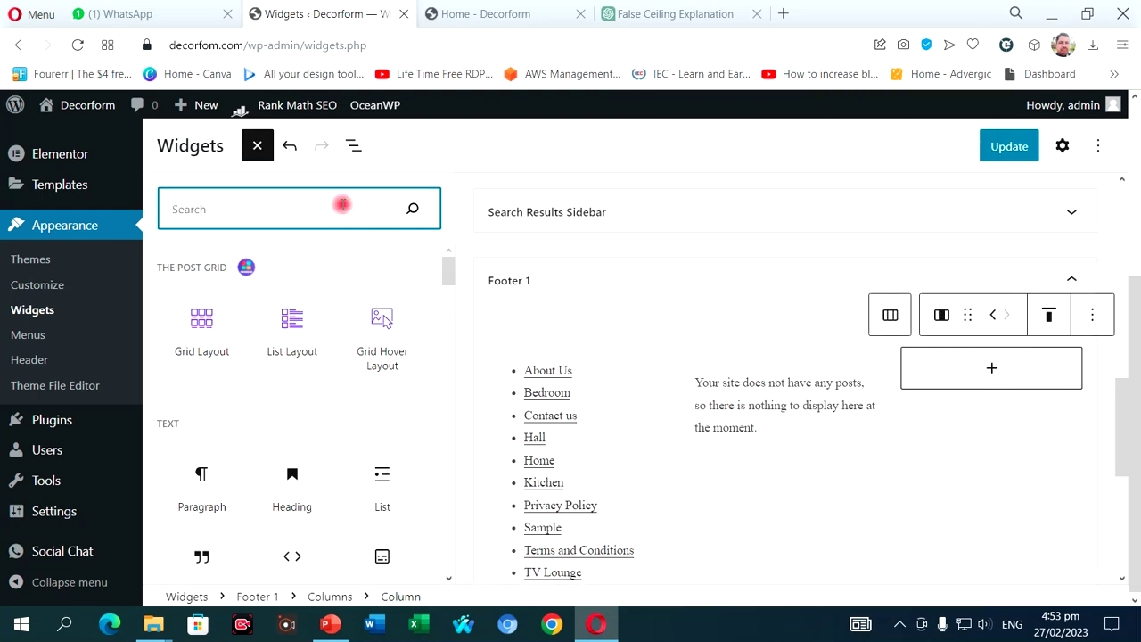
pyautogui.write('cal')
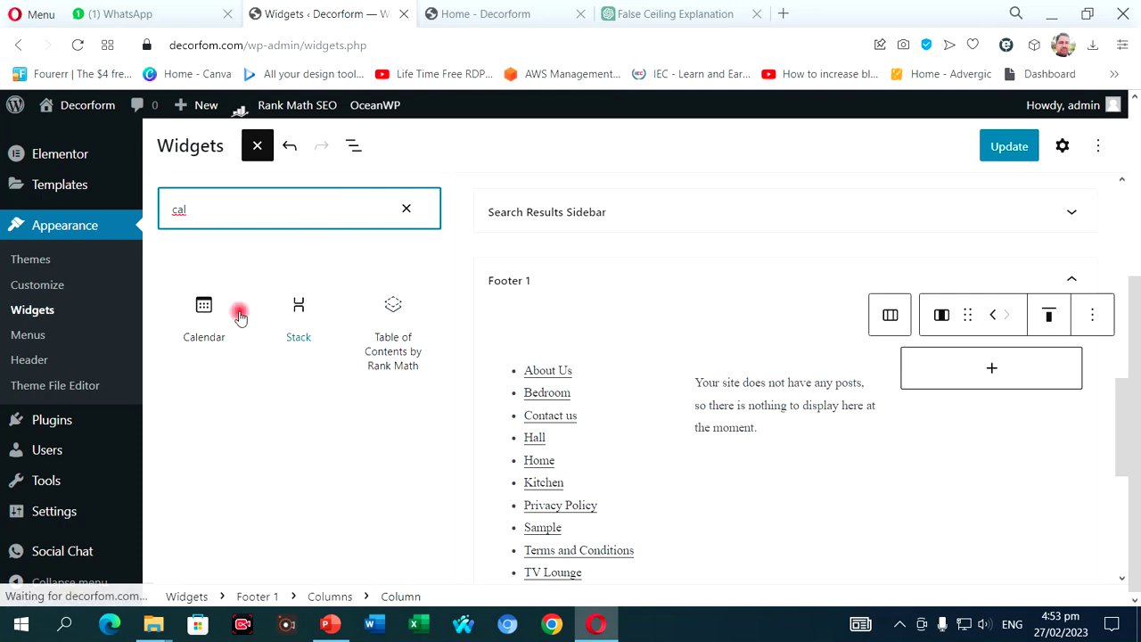
pyautogui.click(211, 309)
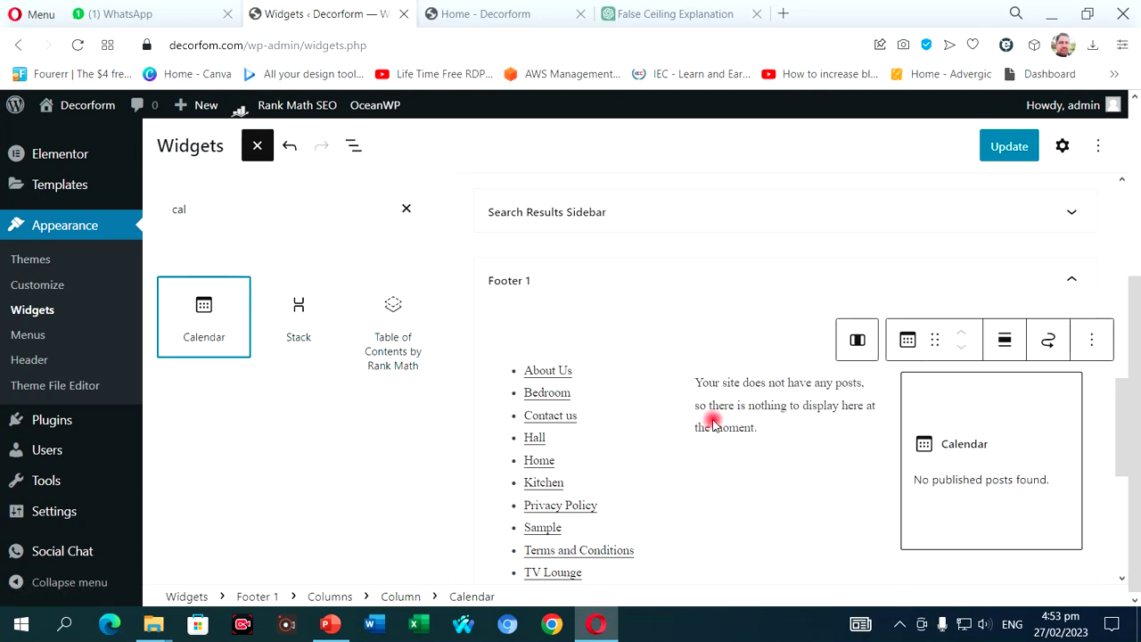
pyautogui.click(994, 148)
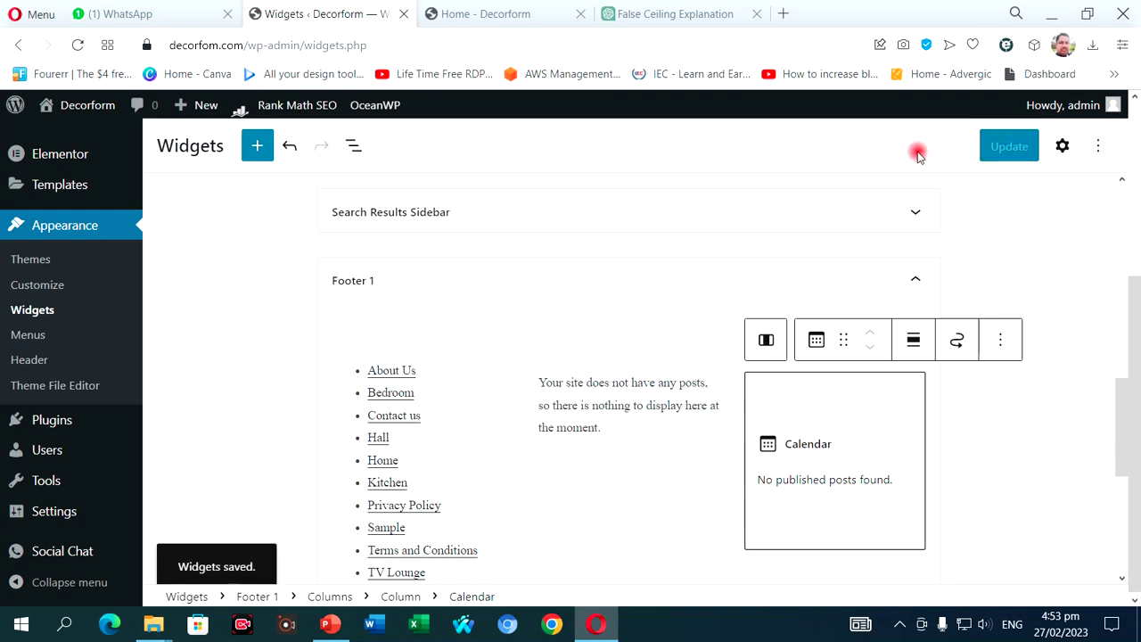
# Reload the site's Home page and examine its footer columns and sidebar widgets
pyautogui.click(520, 15)
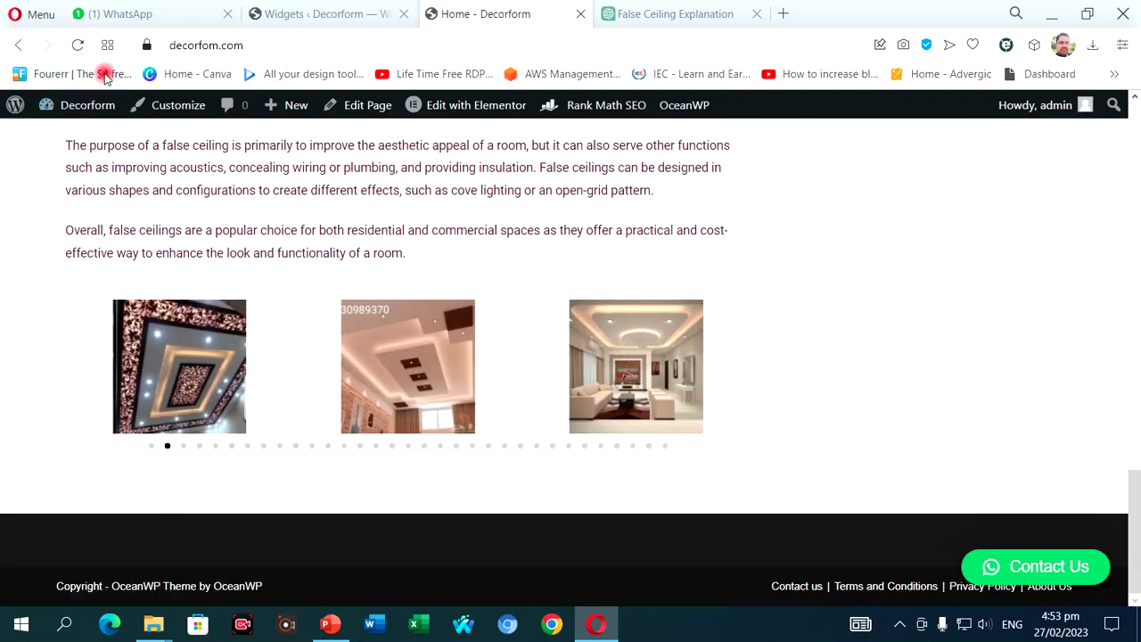
pyautogui.click(77, 45)
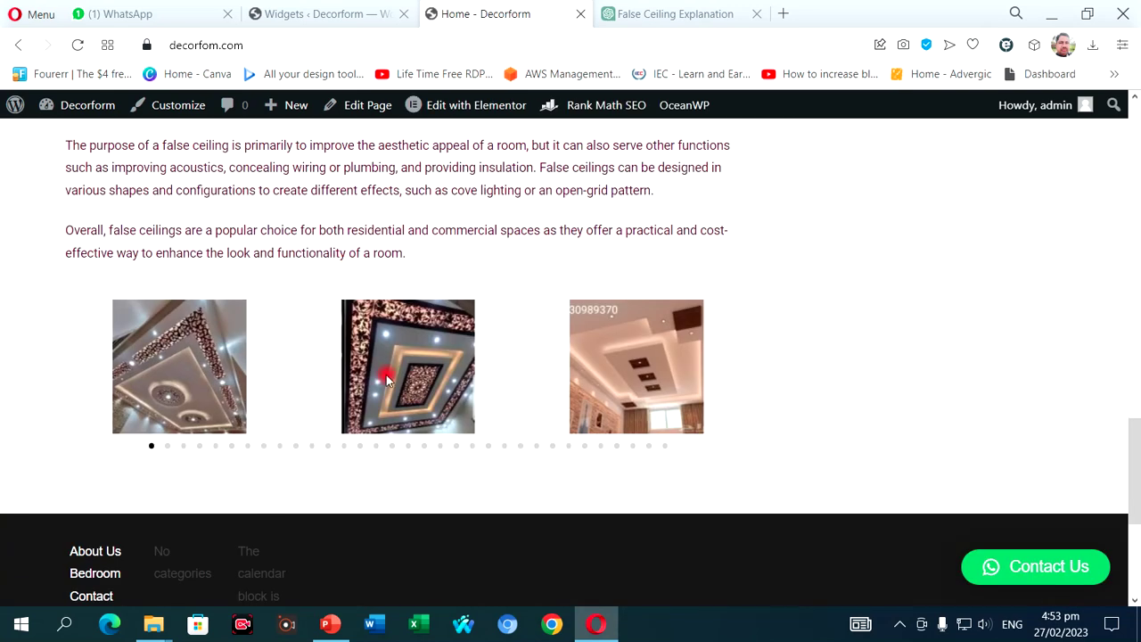
pyautogui.scroll(-4, 386, 379)
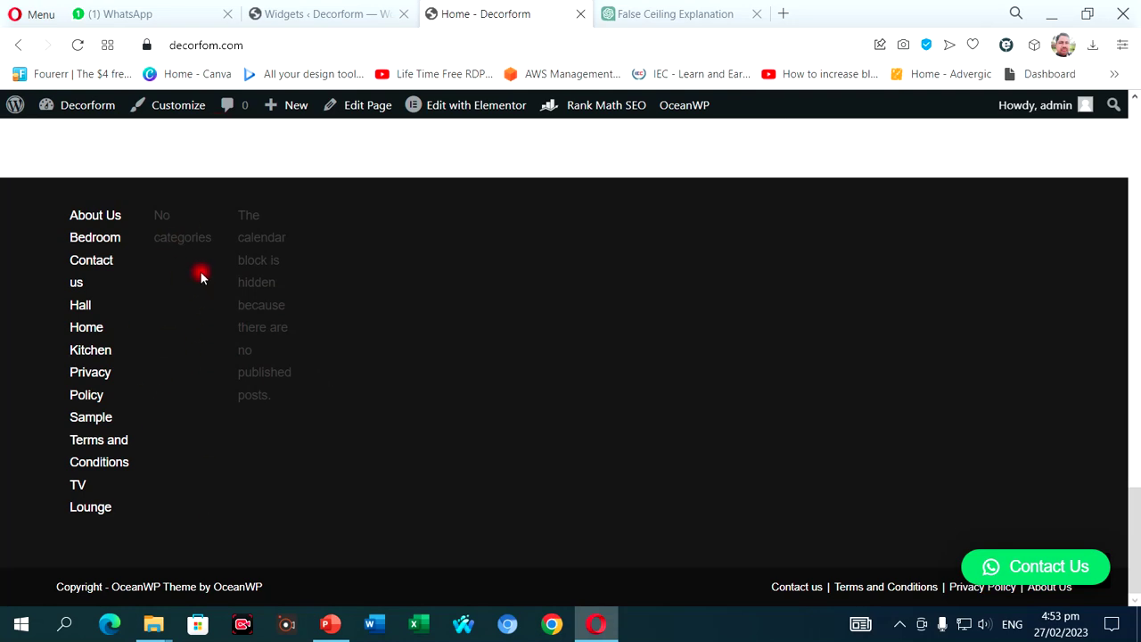
pyautogui.scroll(8, 178, 428)
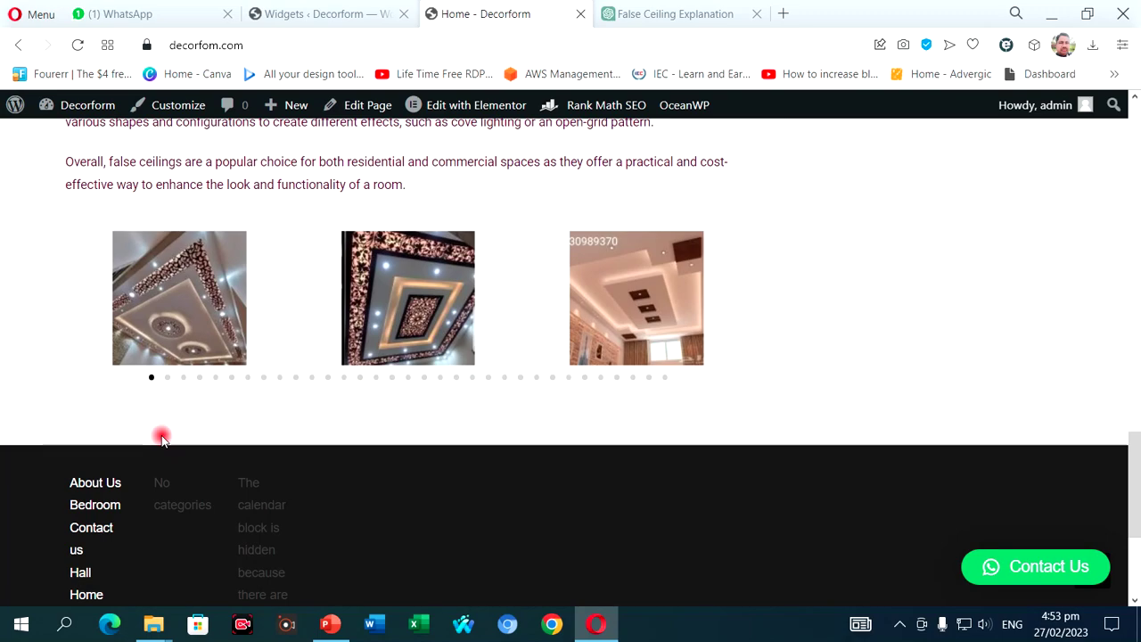
pyautogui.scroll(12, 174, 432)
pyautogui.scroll(-5, 339, 432)
pyautogui.scroll(5, 338, 432)
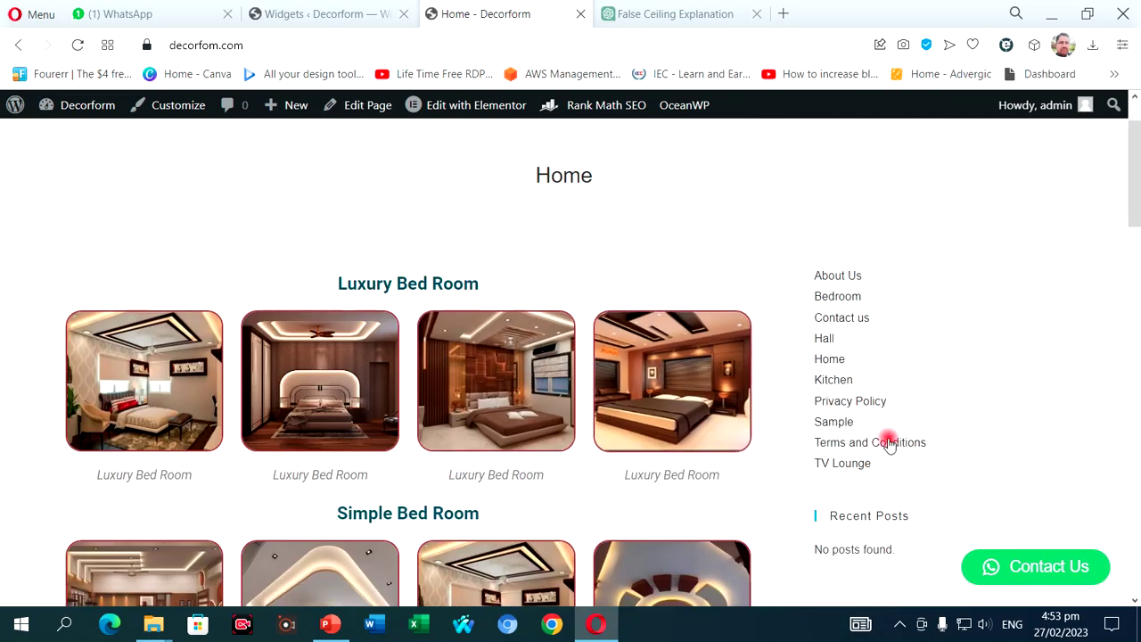
pyautogui.scroll(-10, 428, 383)
pyautogui.scroll(-6, 431, 424)
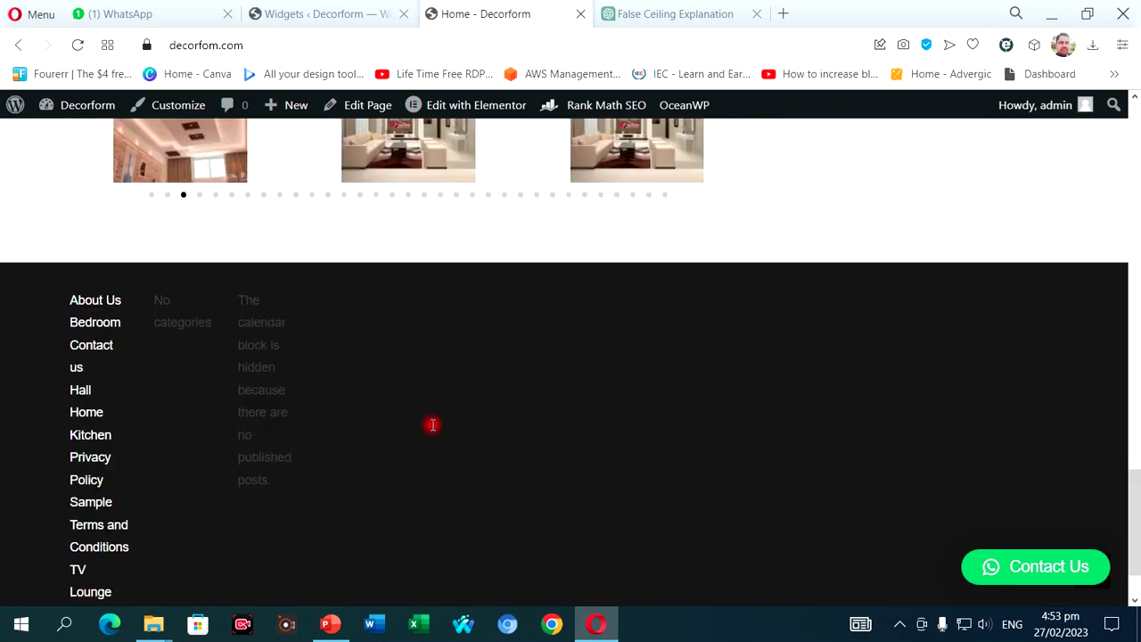
pyautogui.scroll(15, 279, 410)
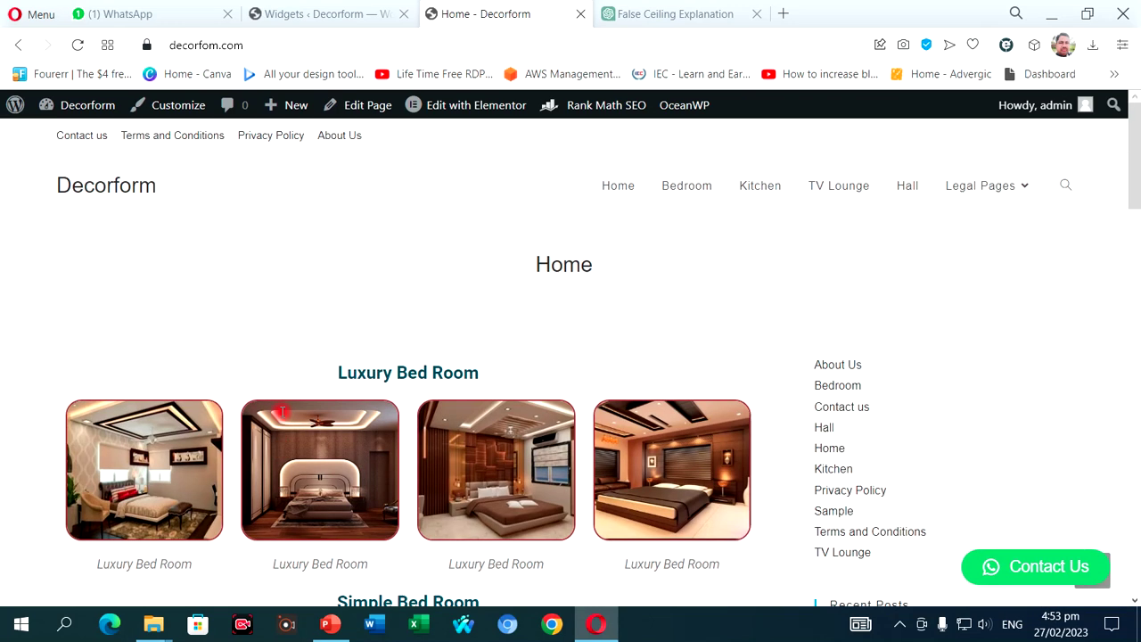